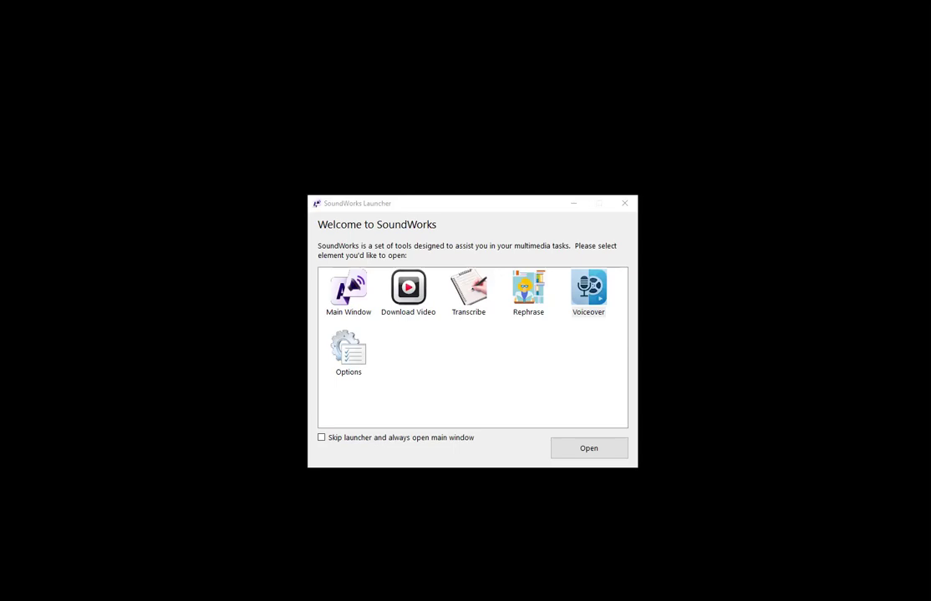
- Open the Main Window tool from the launcher
left_click(600, 298)
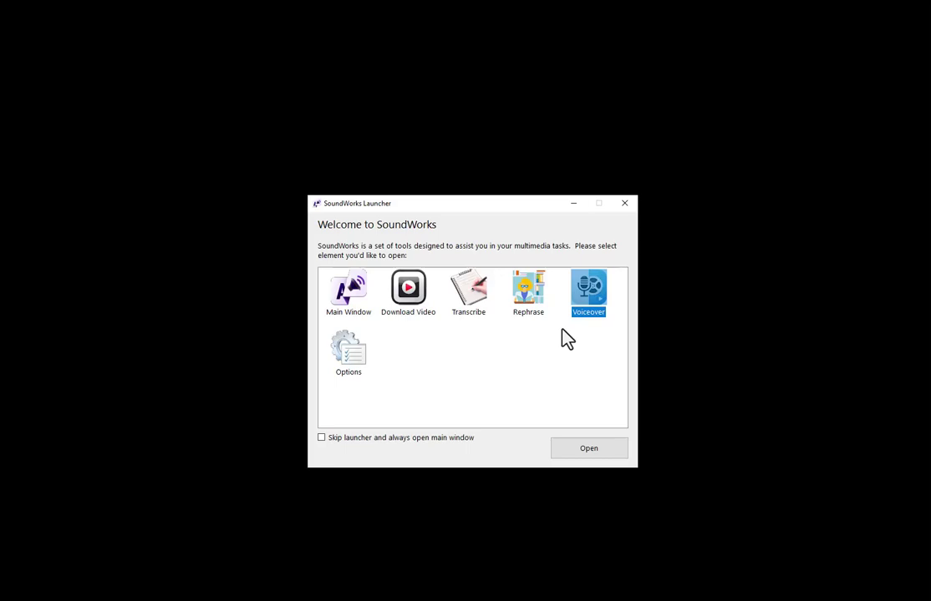
left_click(353, 294)
double_click(354, 301)
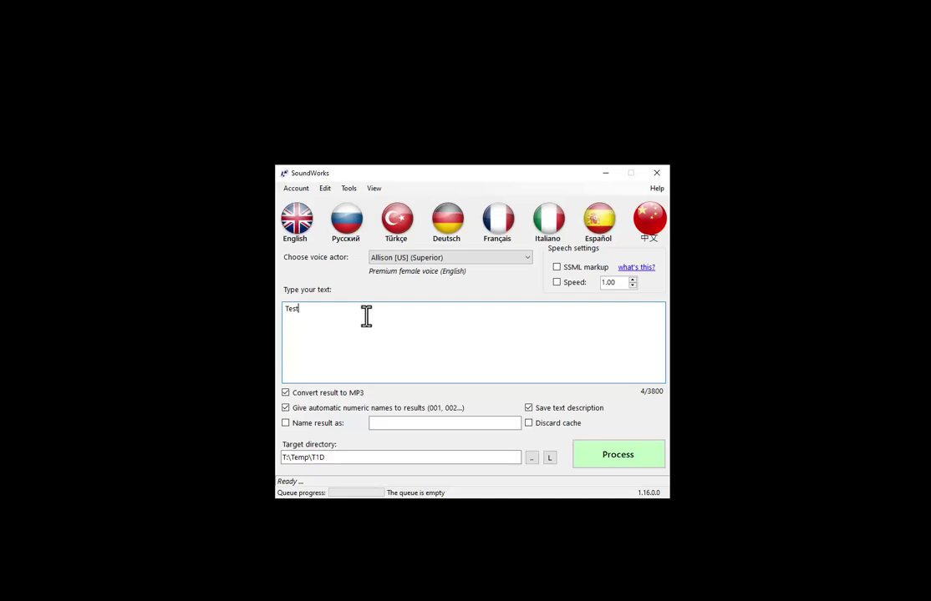
- Open the saved API keys manager from the advanced program options
left_click(349, 190)
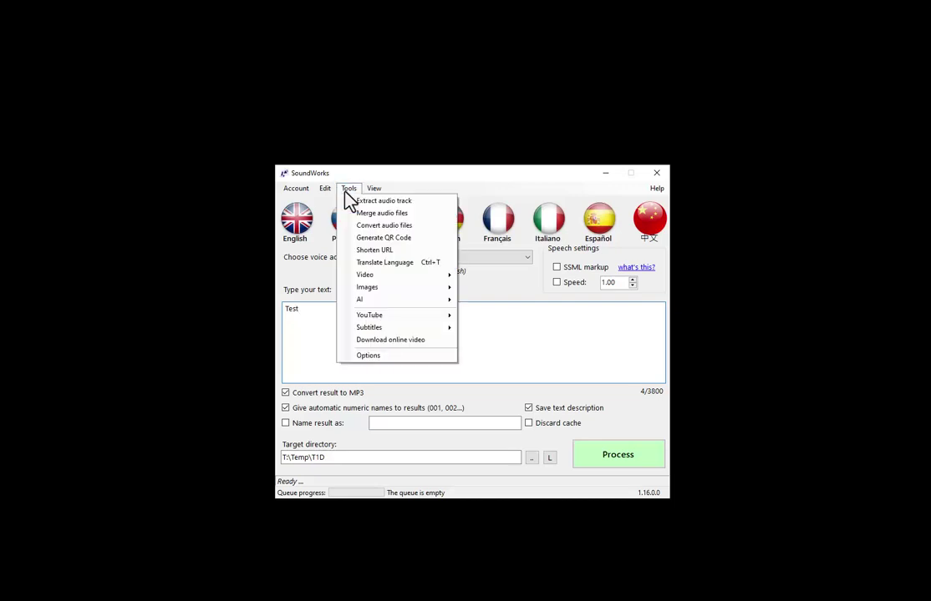
left_click(365, 356)
left_click(541, 269)
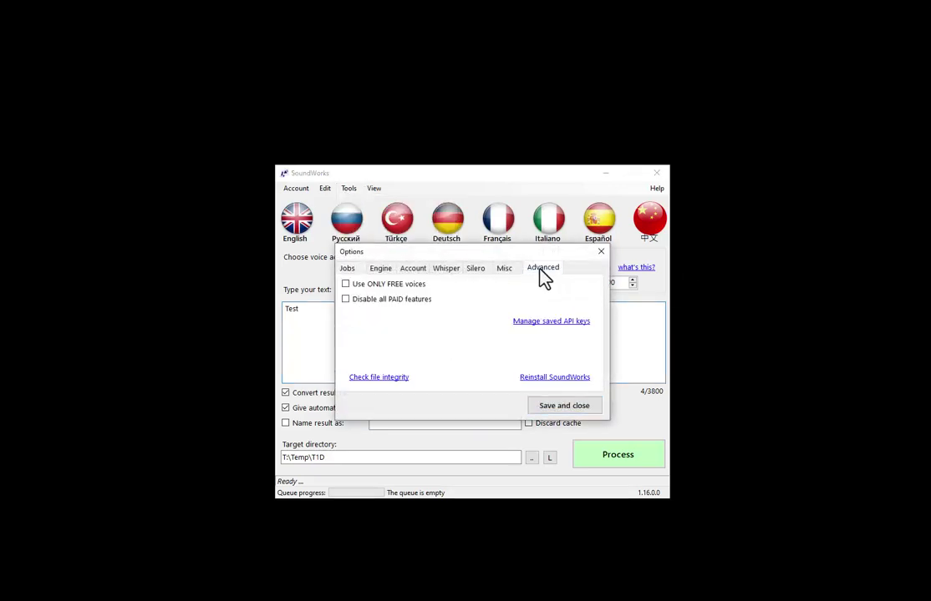
left_click(574, 324)
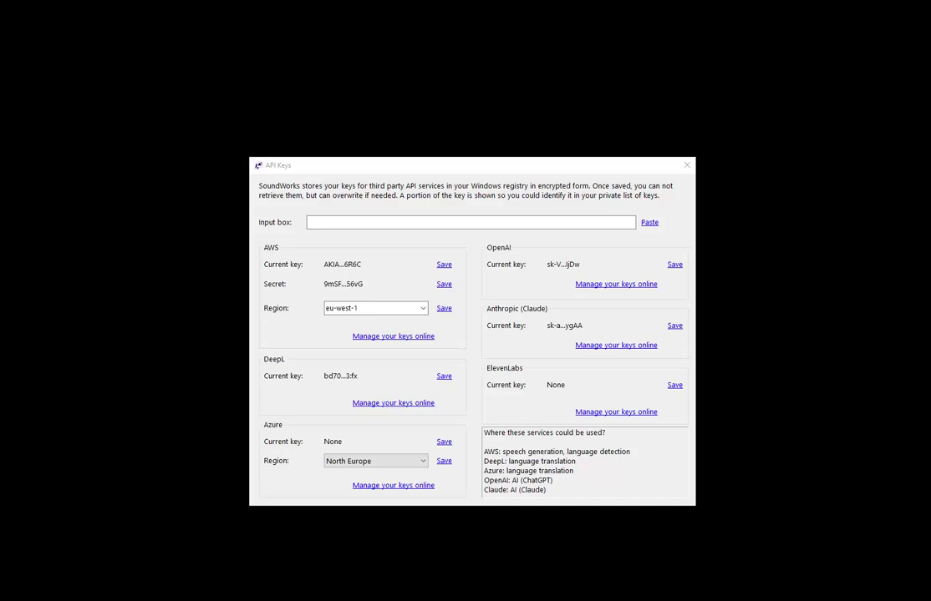
- Try entering an API key in the input box, both by hand and from the clipboard, clearing the box between attempts
left_click(350, 222)
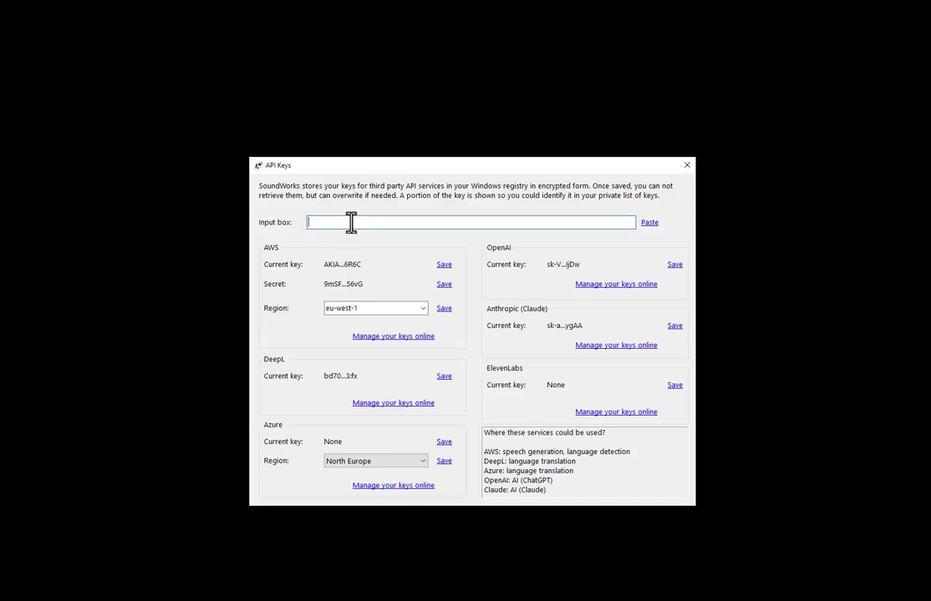
type("*******")
double_click(313, 224)
key("BackSpace")
left_click(651, 223)
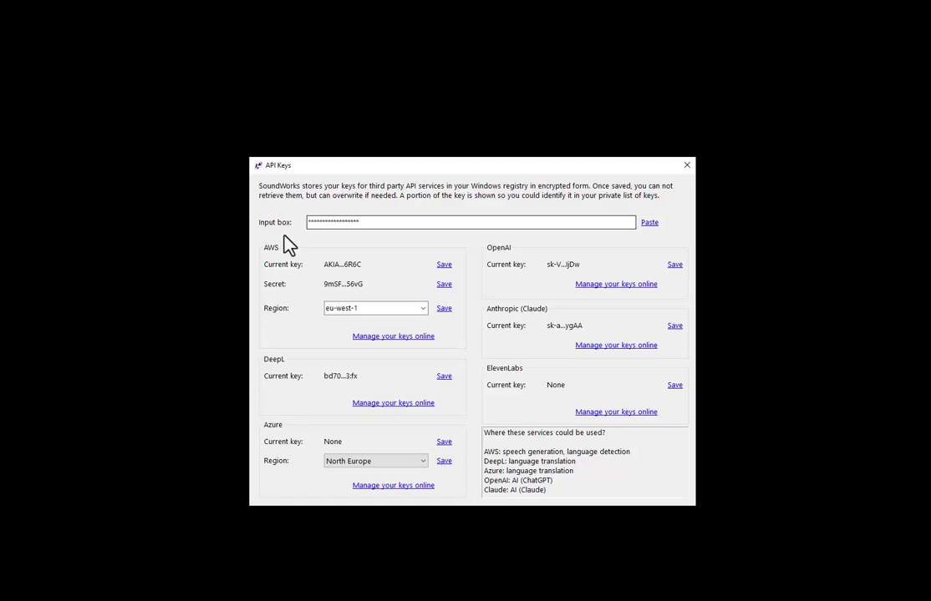
double_click(343, 221)
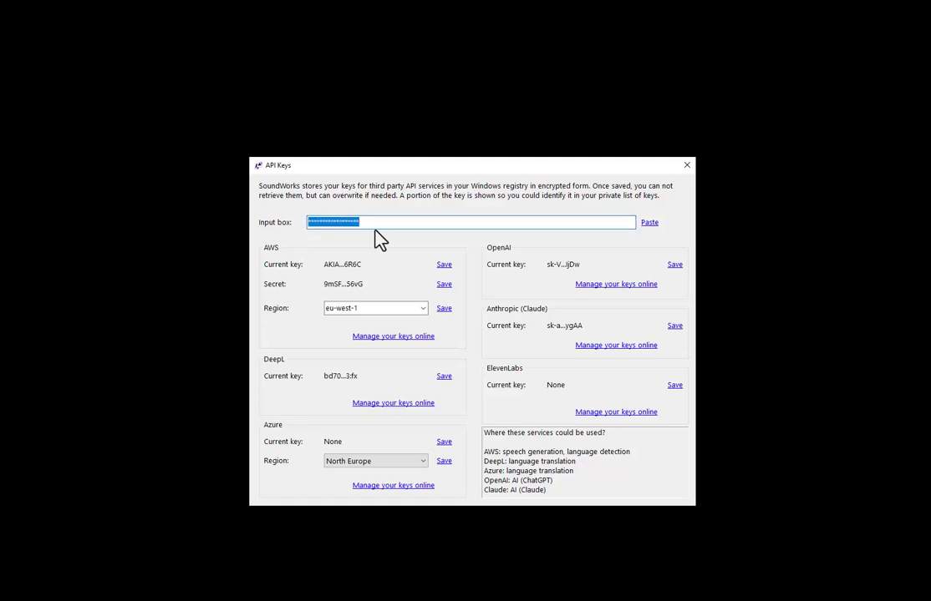
left_click(384, 224)
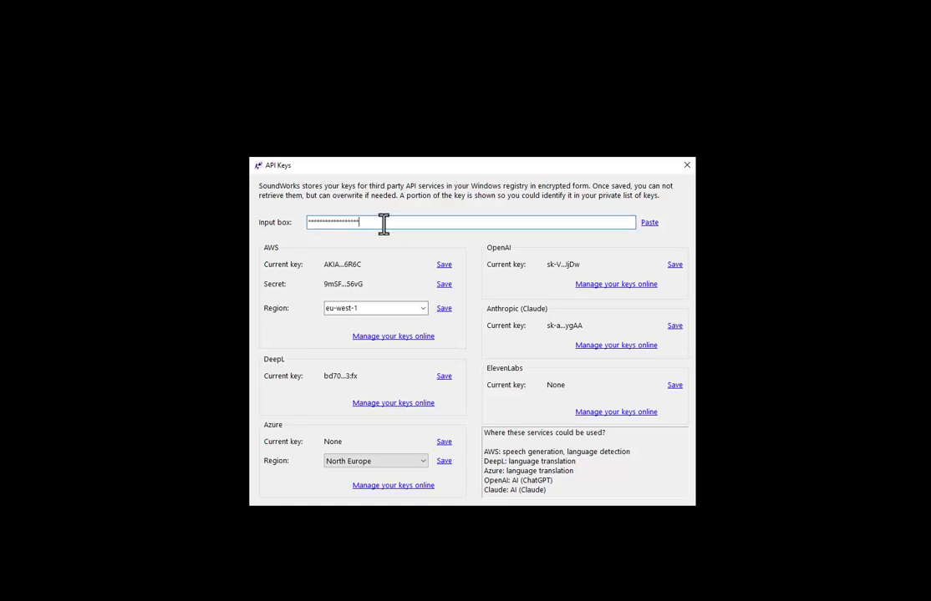
left_click_drag(383, 223, 261, 224)
key("BackSpace")
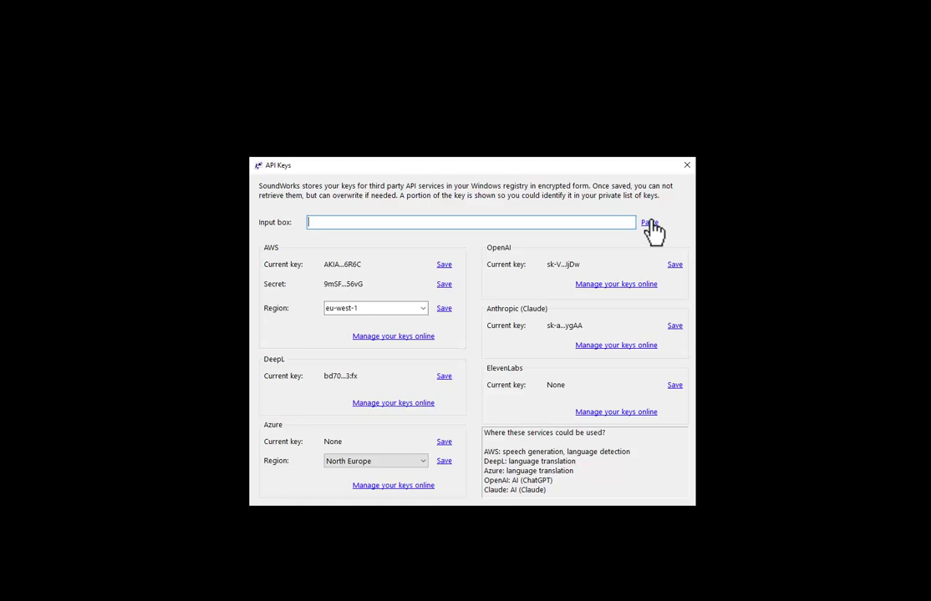
type("****")
key("alt+Tab")
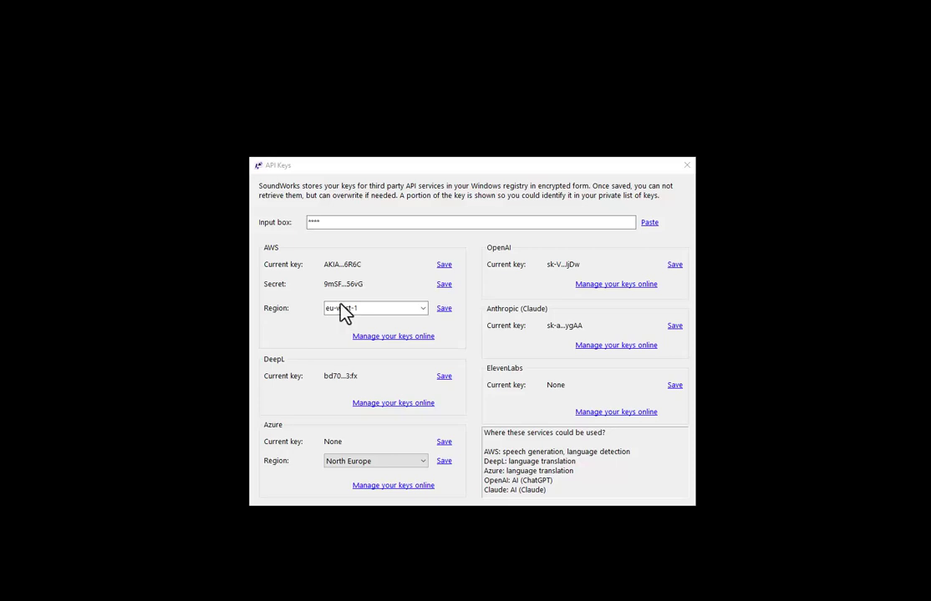
- Examine the available AWS and Azure regions in the API keys dialog
left_click(422, 310)
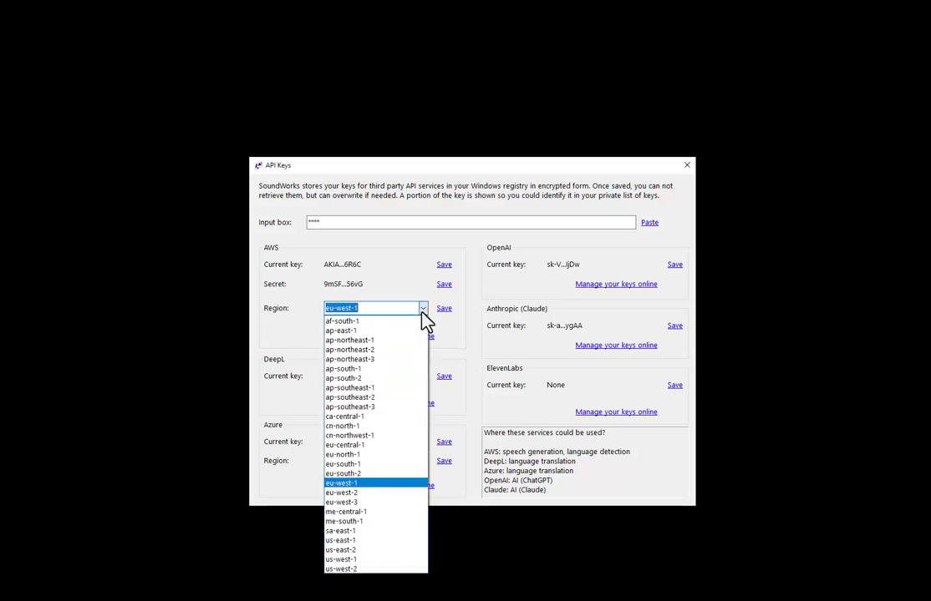
left_click(423, 310)
left_click(410, 464)
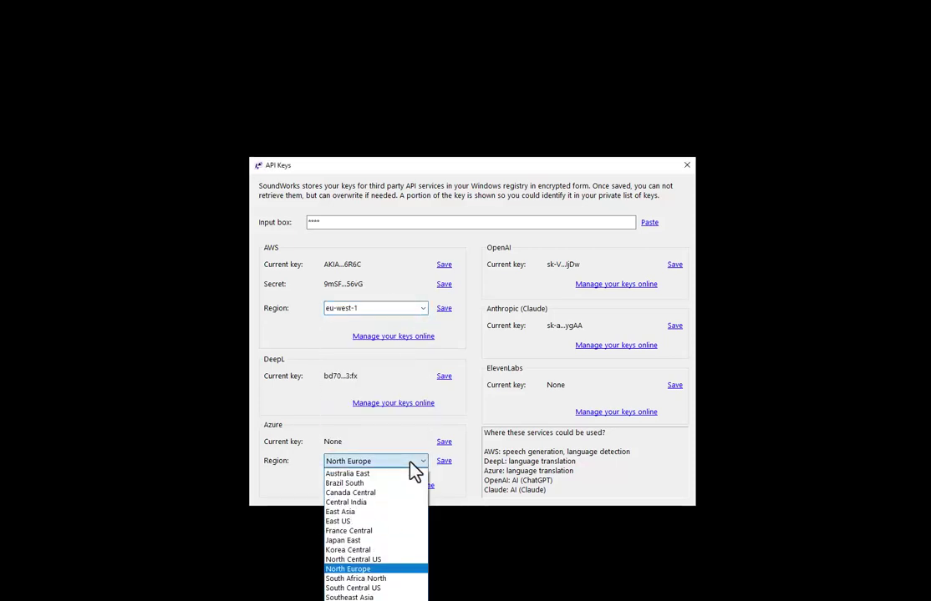
left_click(410, 462)
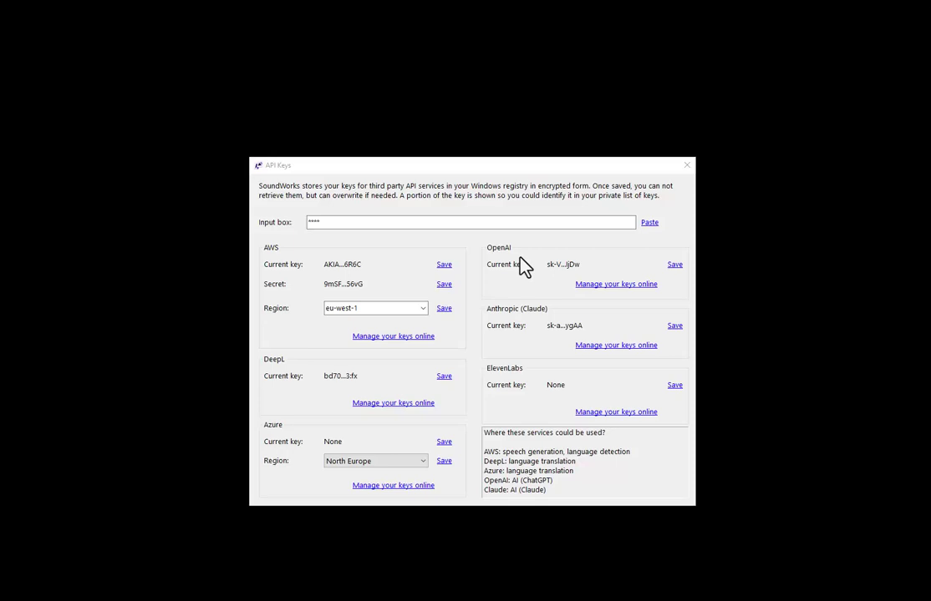
left_click(575, 330)
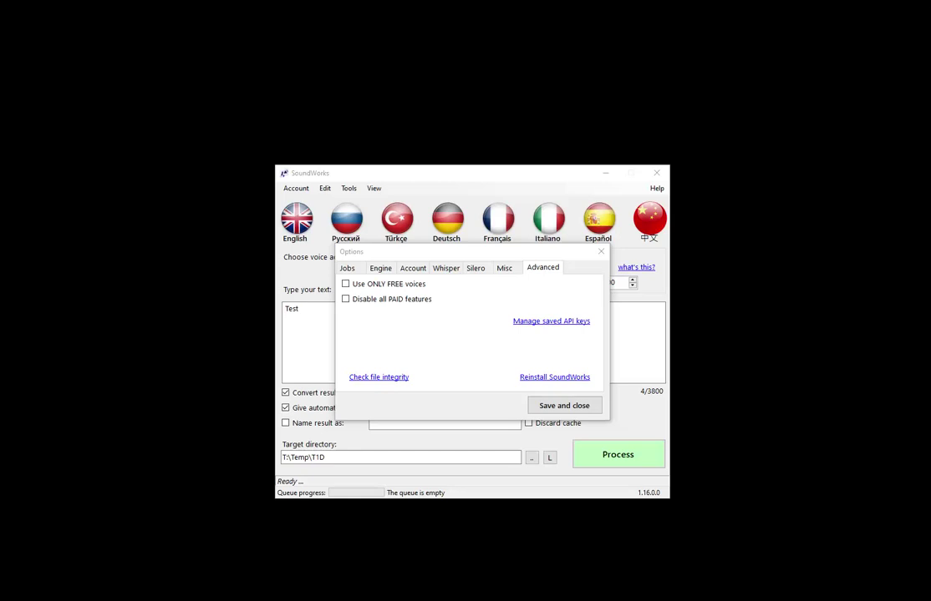
- Review the Silero and Whisper options and check whether an NVidia RTX card is installed
left_click(475, 269)
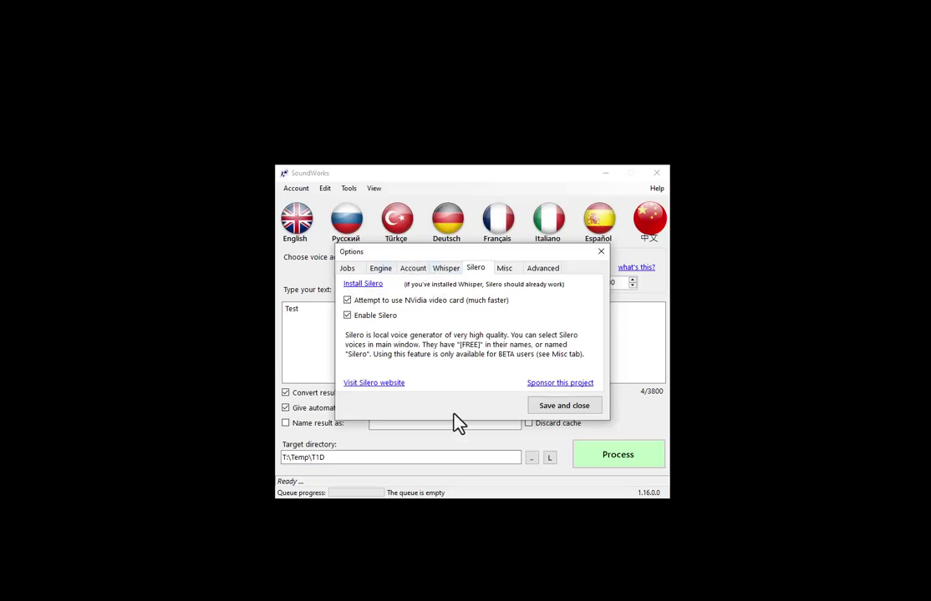
left_click(445, 269)
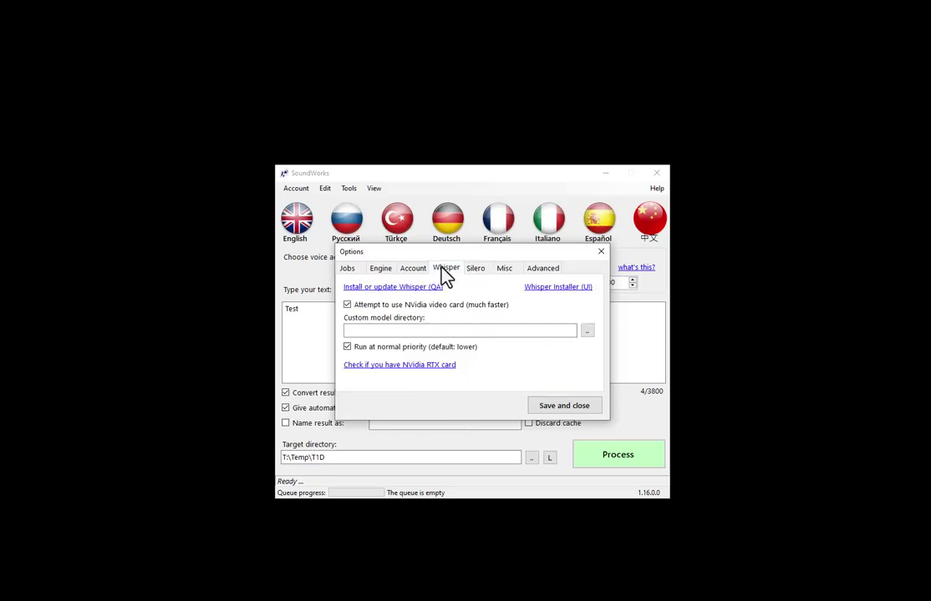
left_click(421, 365)
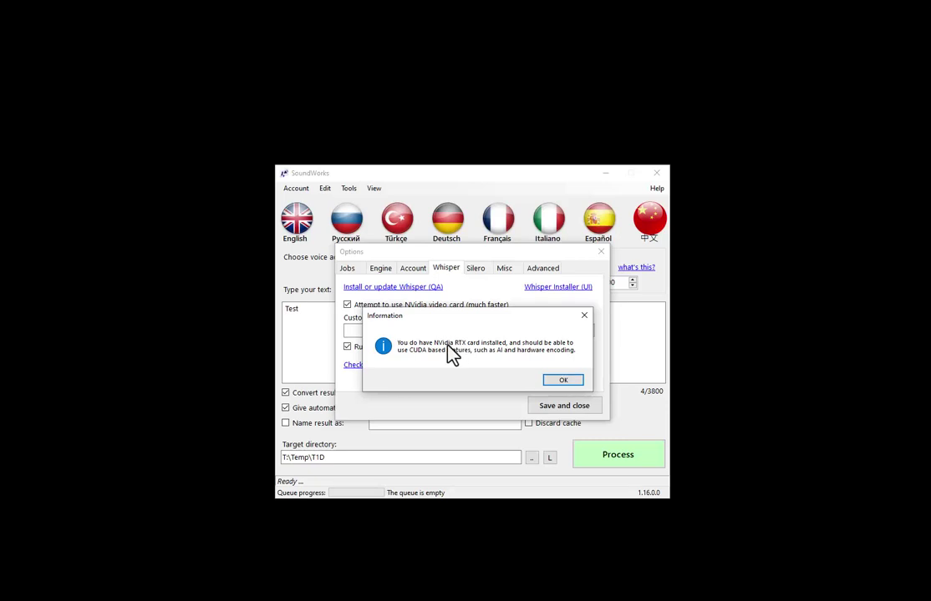
left_click(560, 381)
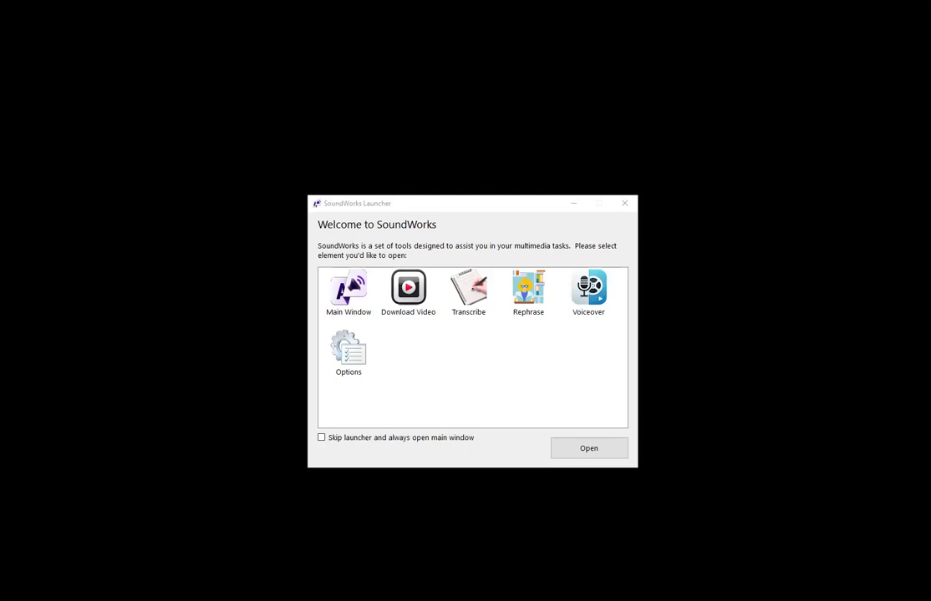
- Open the Voiceover tool's transcription form for a video or audio file and review the available quality modes
left_click(600, 288)
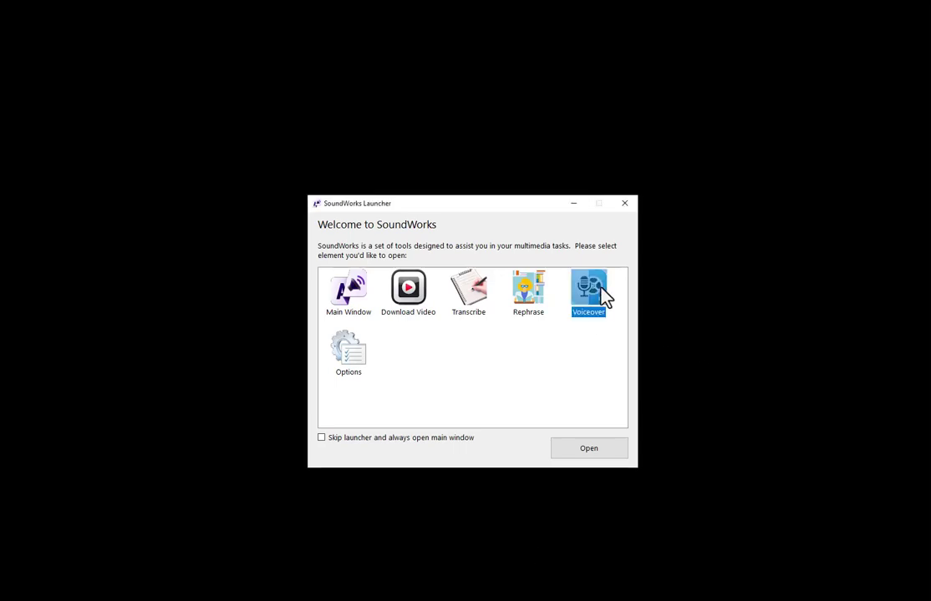
double_click(599, 291)
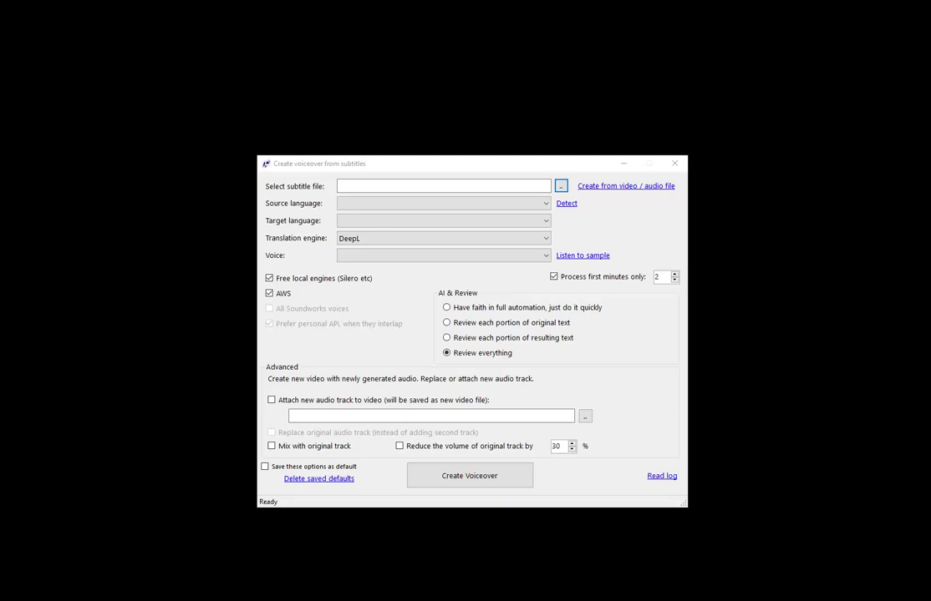
left_click(605, 187)
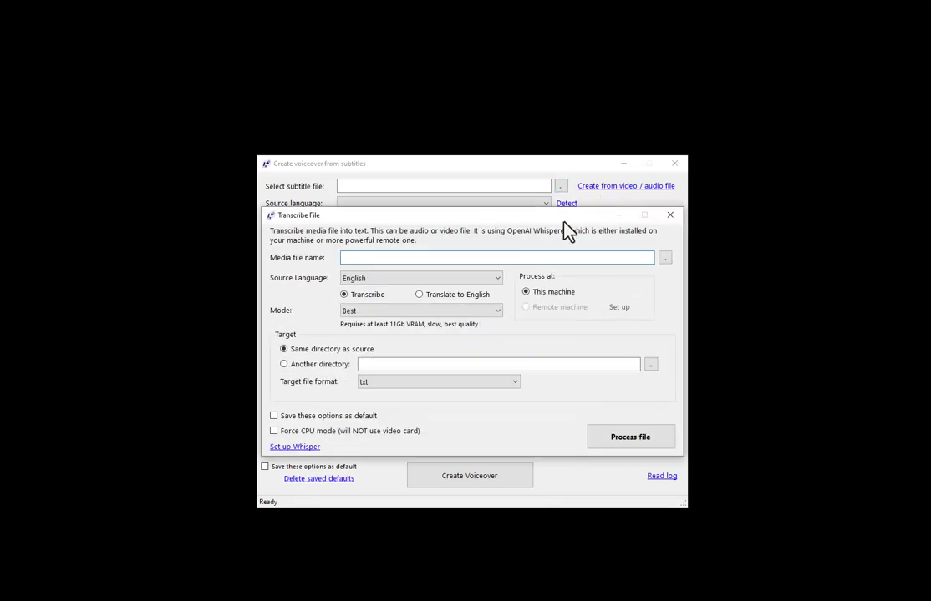
left_click_drag(563, 223, 562, 221)
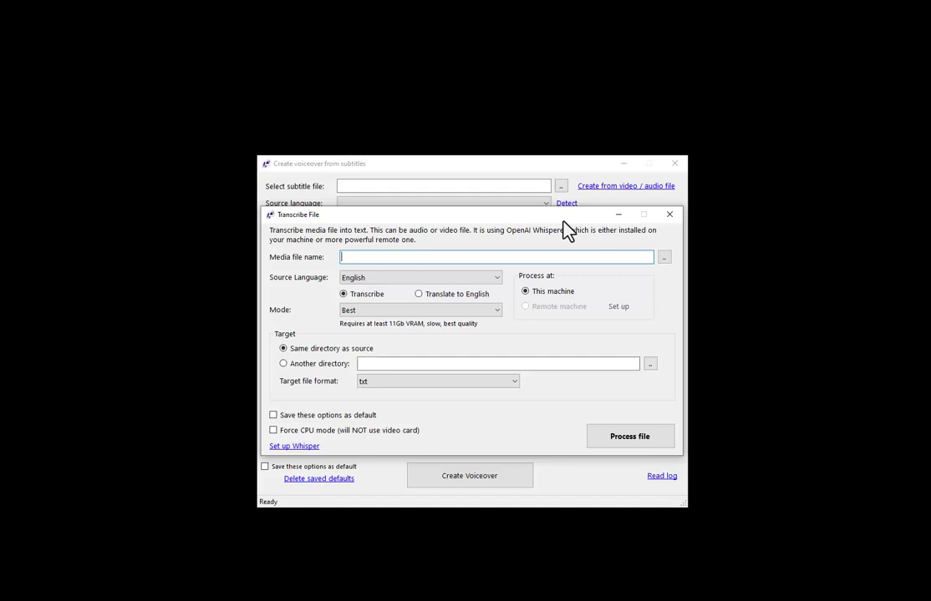
left_click(375, 312)
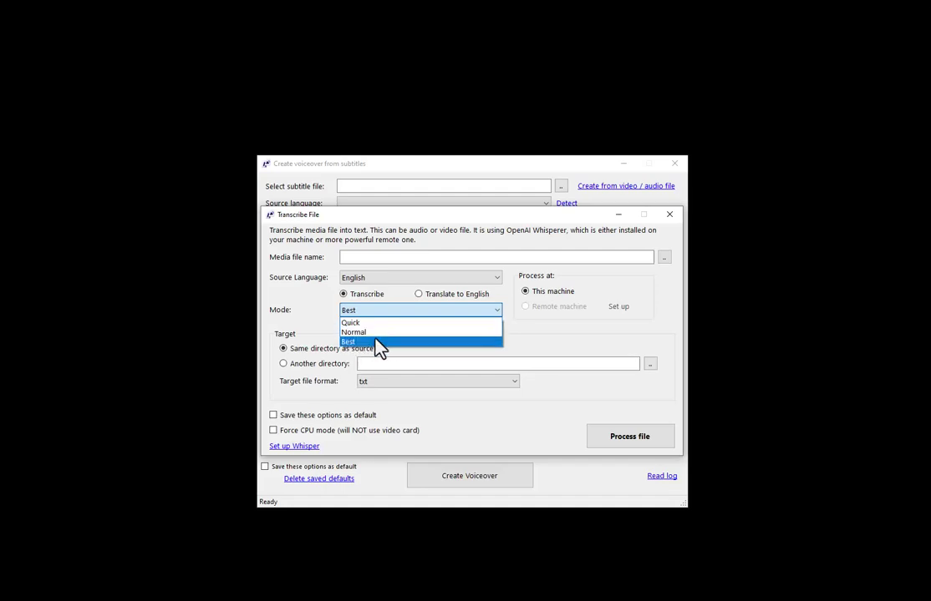
left_click(530, 334)
- Load the "Intel Needs to Say Something" MP4 from T:\Temp\T1D\SWTEST as the media file and check its full path
left_click(452, 257)
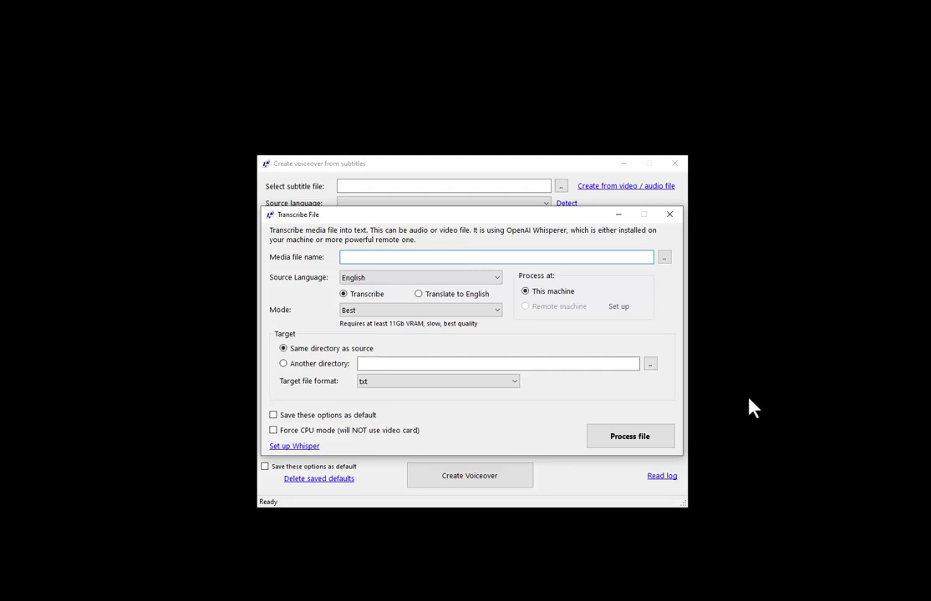
key("Return")
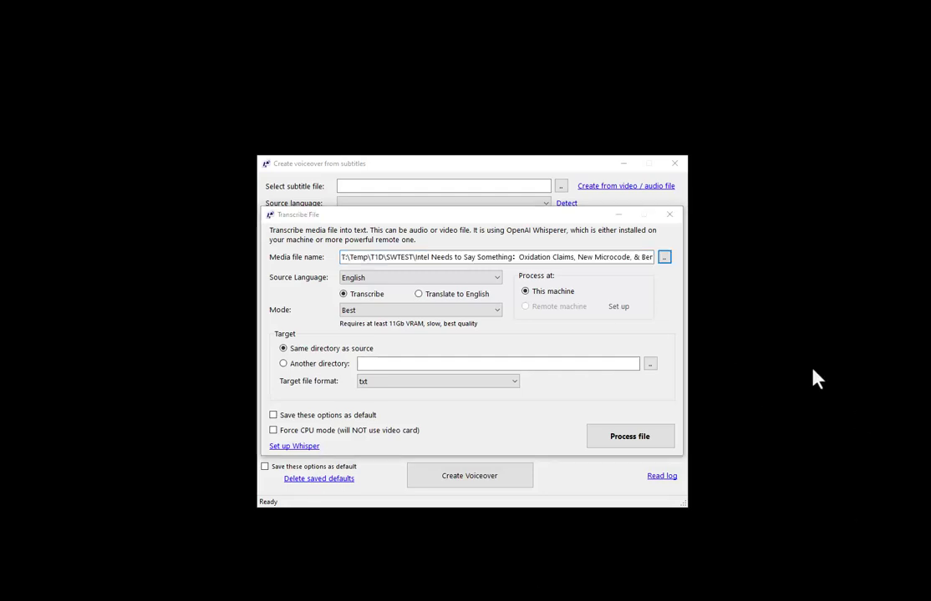
left_click(639, 260)
key("End")
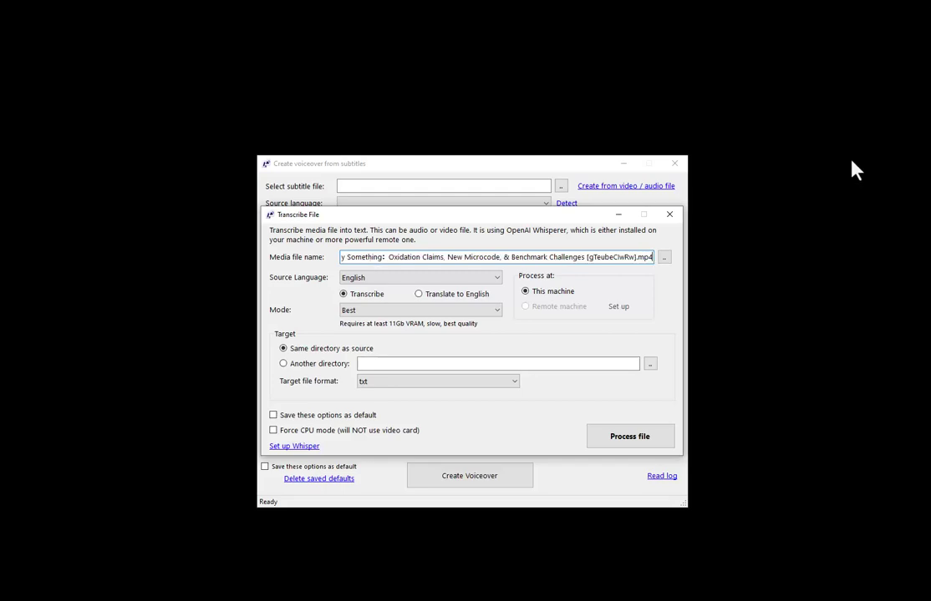
key("Home")
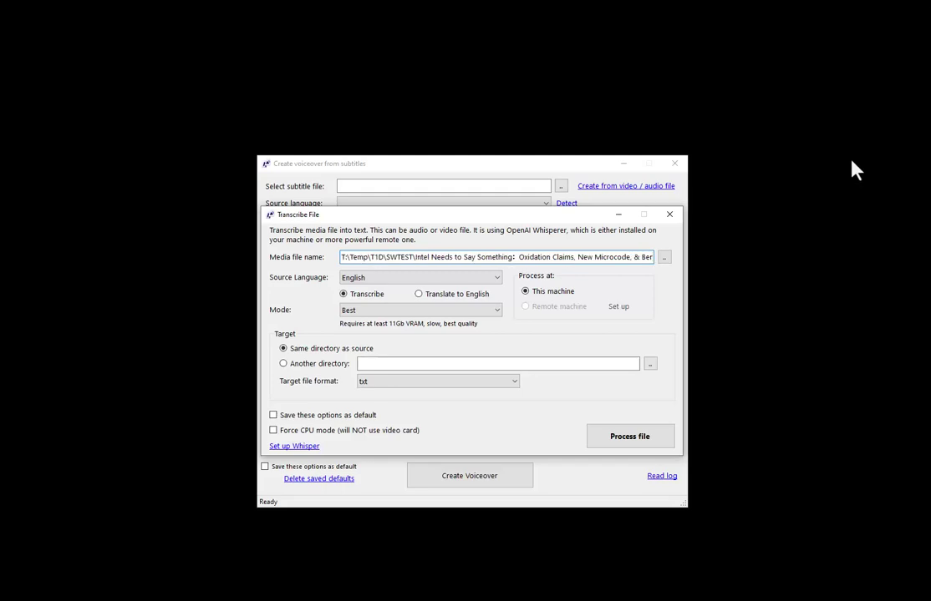
- Review the source languages, keeping English, and choose Transcribe as the operation for the media file
left_click(426, 279)
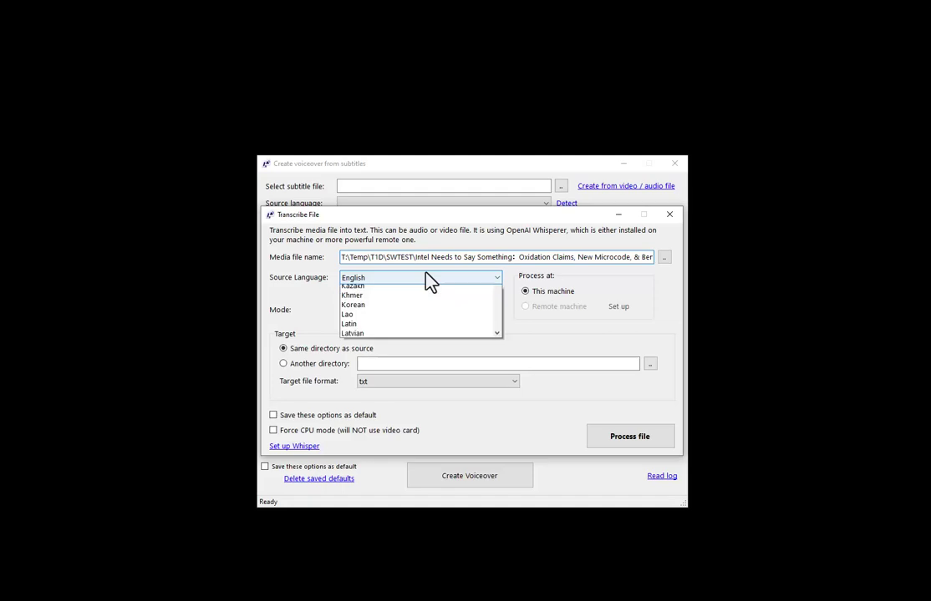
left_click(426, 279)
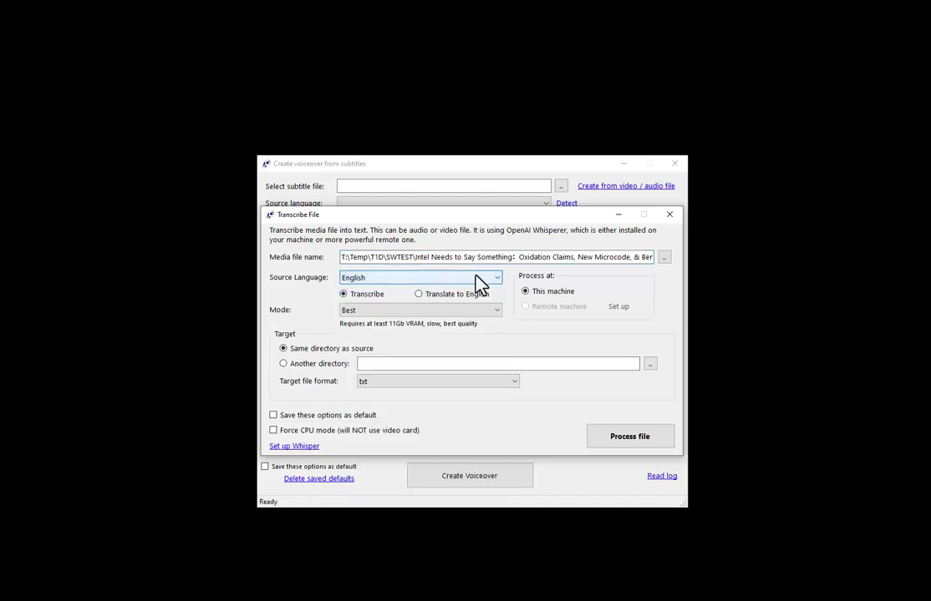
left_click(430, 295)
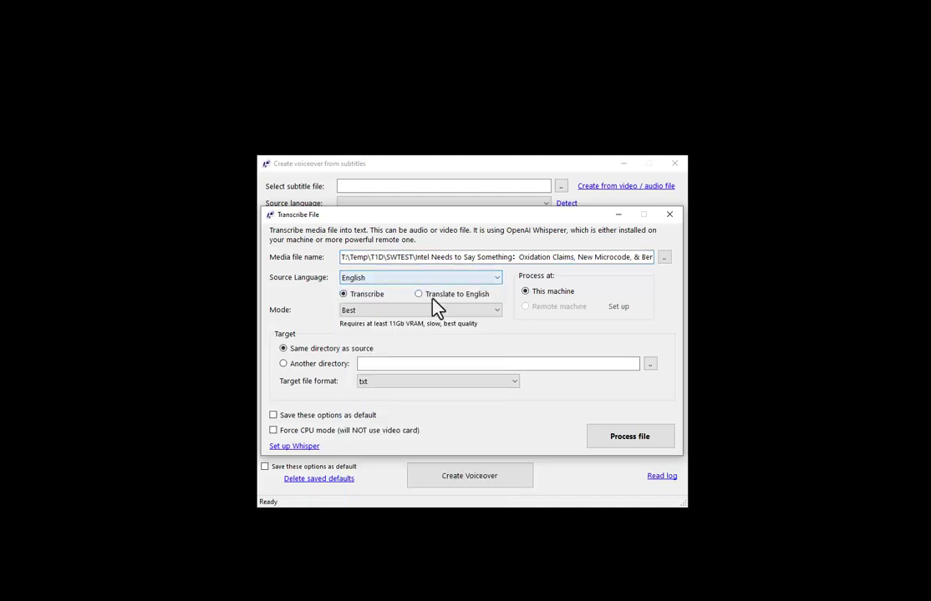
left_click(364, 297)
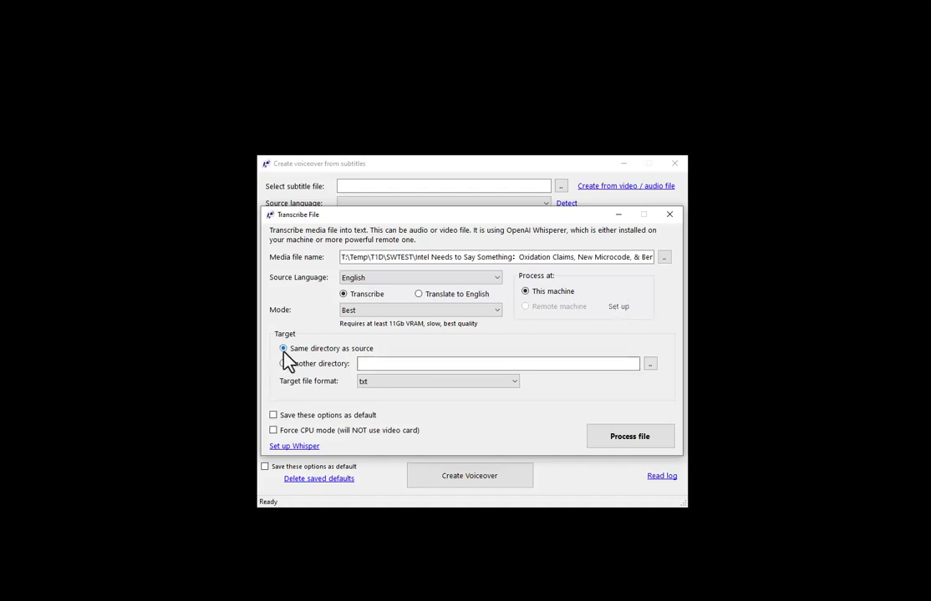
- Set the target file format to all and keep the output in the same directory as the source
left_click(379, 383)
left_click(370, 443)
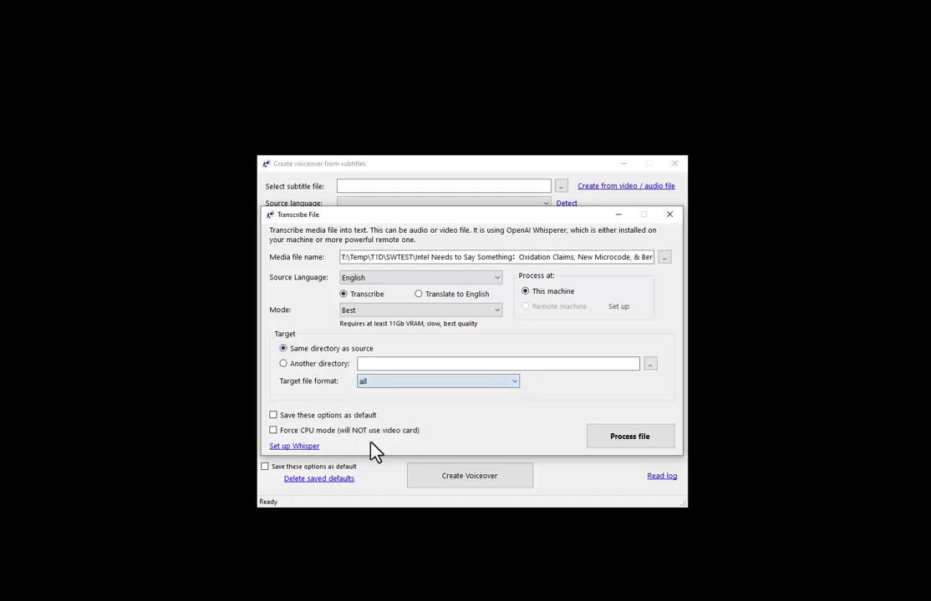
left_click(367, 349)
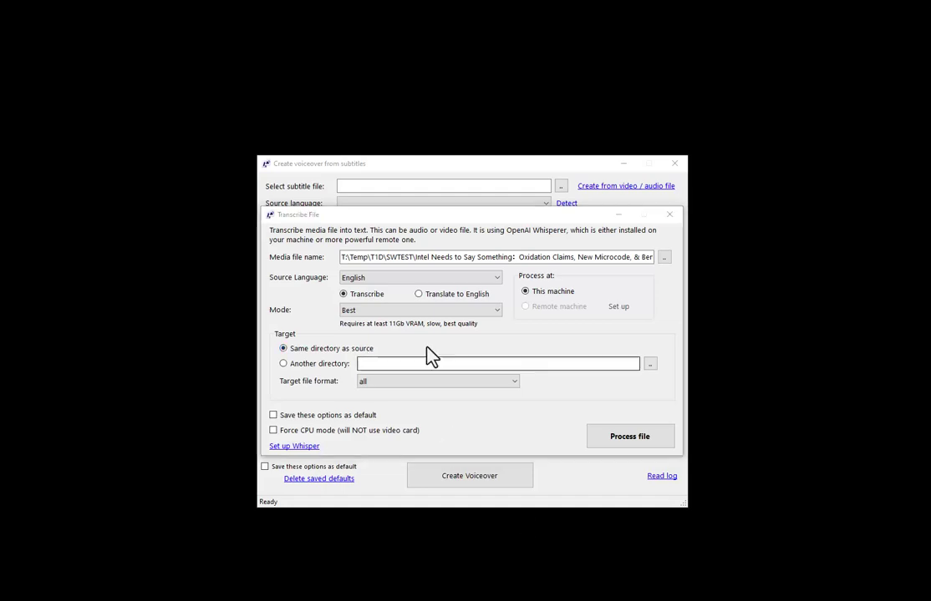
- Keep all as the target file format, transcribe the media file on this machine without forced CPU mode, and close the transcription form
left_click(423, 381)
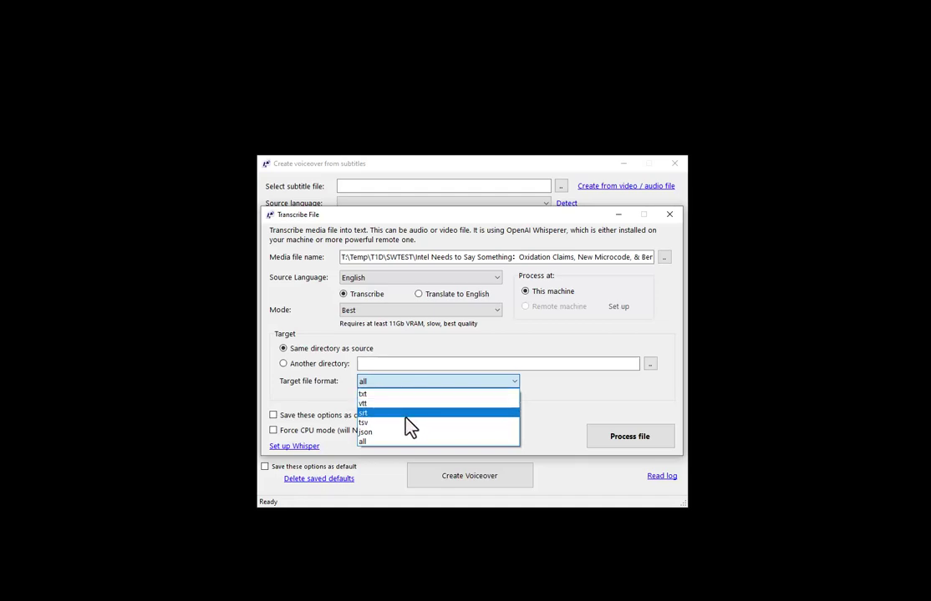
left_click(377, 440)
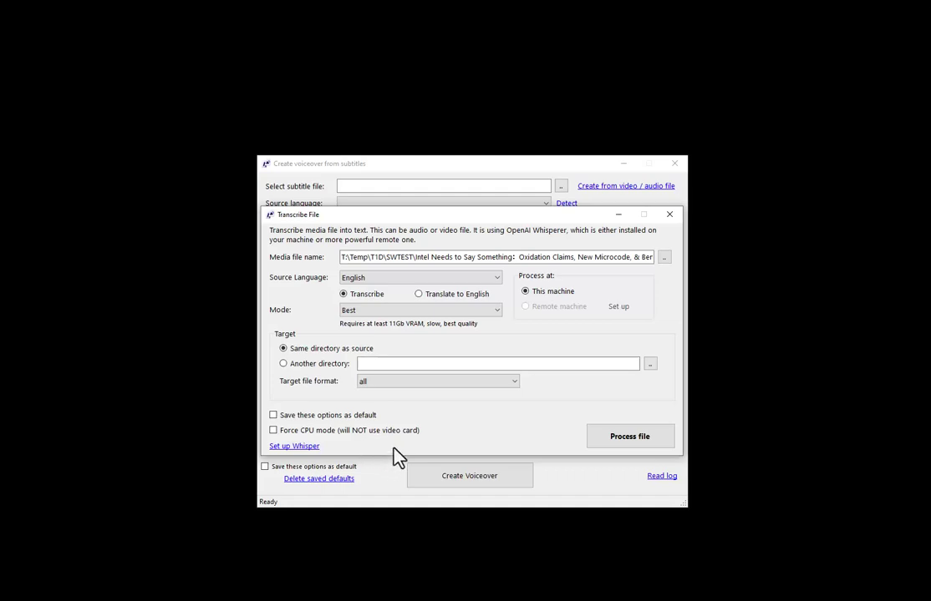
left_click(295, 432)
left_click(623, 437)
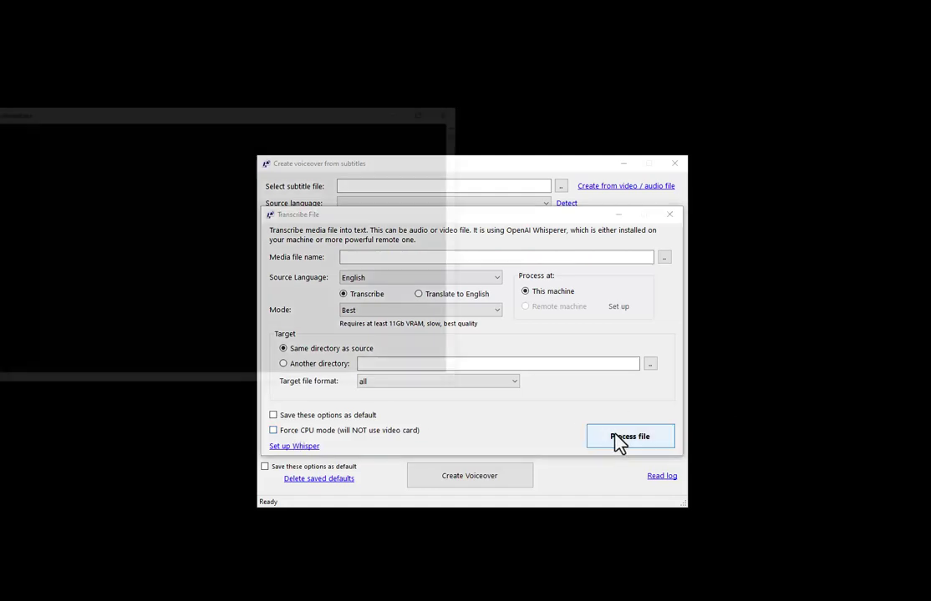
left_click_drag(267, 105, 378, 127)
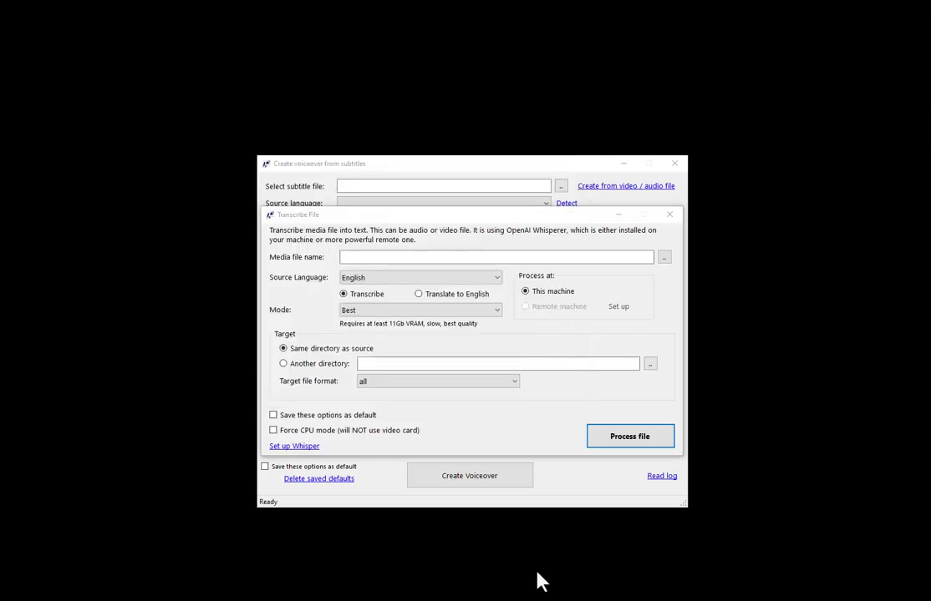
left_click(669, 215)
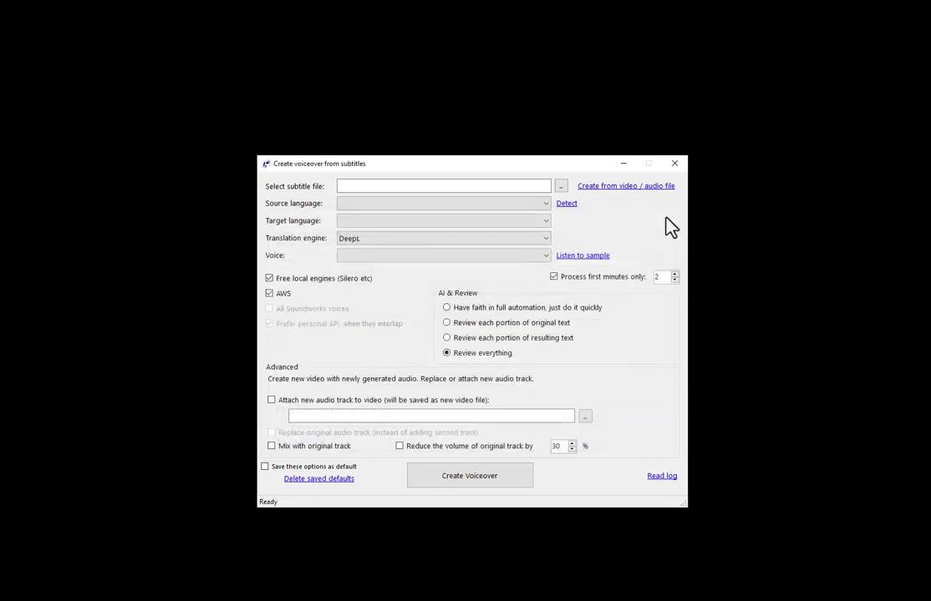
- Load the Intel video's subtitle file from T:\Temp\T1D\SWTEST and detect its source language automatically
left_click(542, 187)
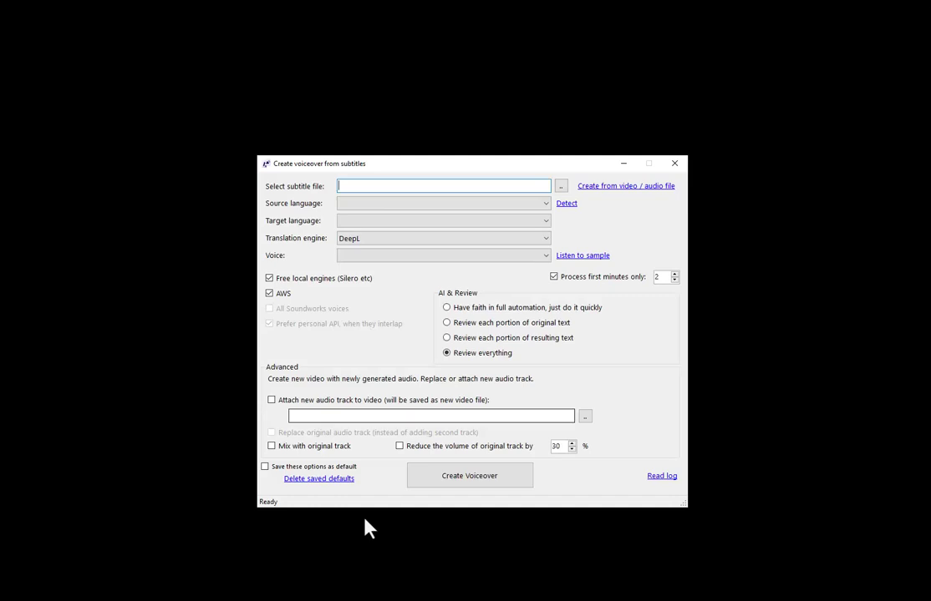
key("ctrl+v")
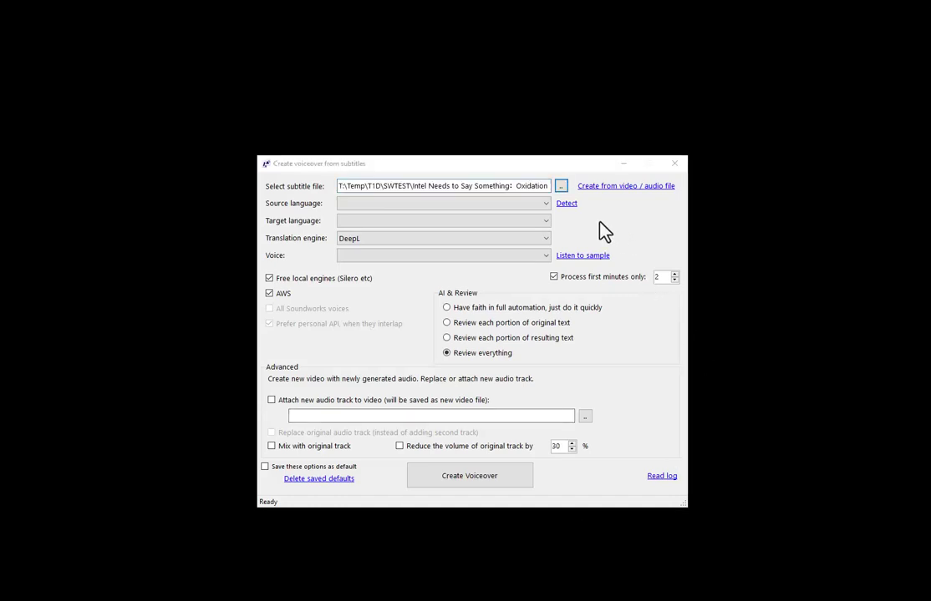
left_click(536, 209)
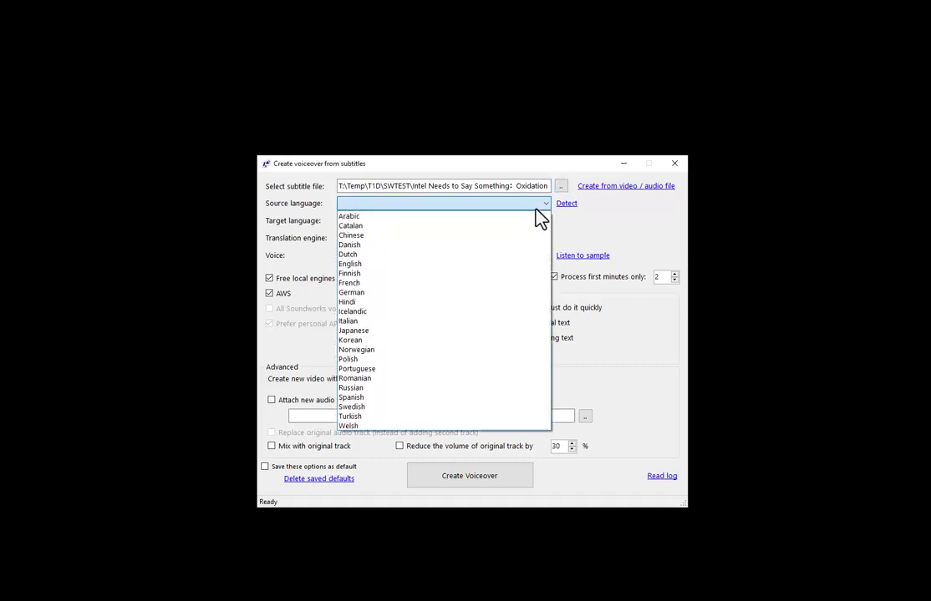
left_click(537, 209)
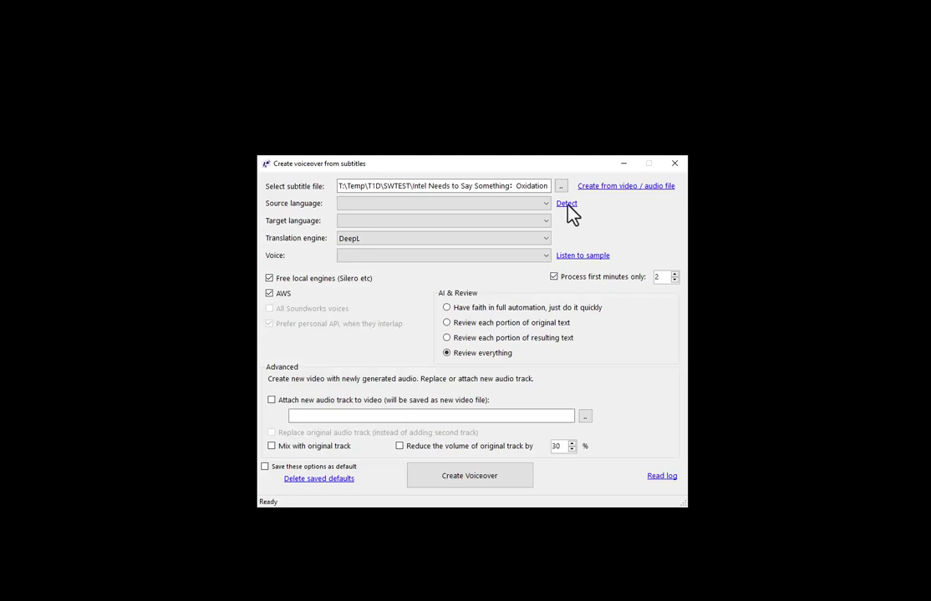
left_click(567, 205)
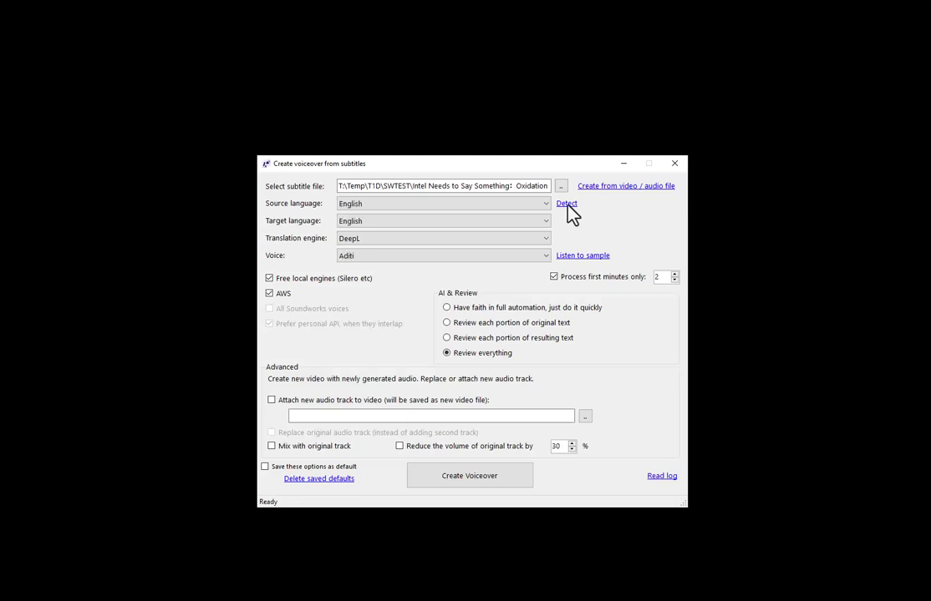
- Review the available target languages and English voices, keeping English and Aditi selected
left_click(370, 222)
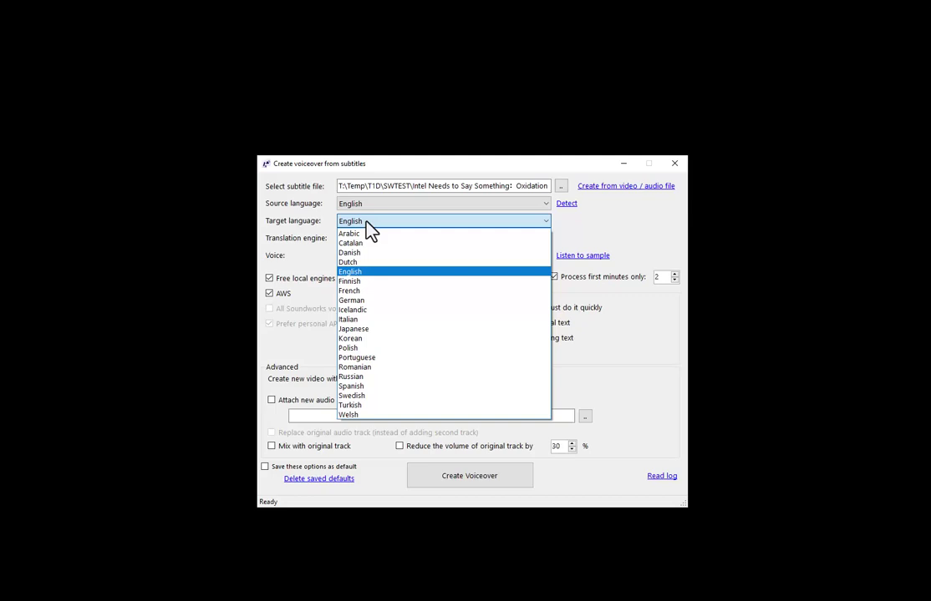
left_click(366, 222)
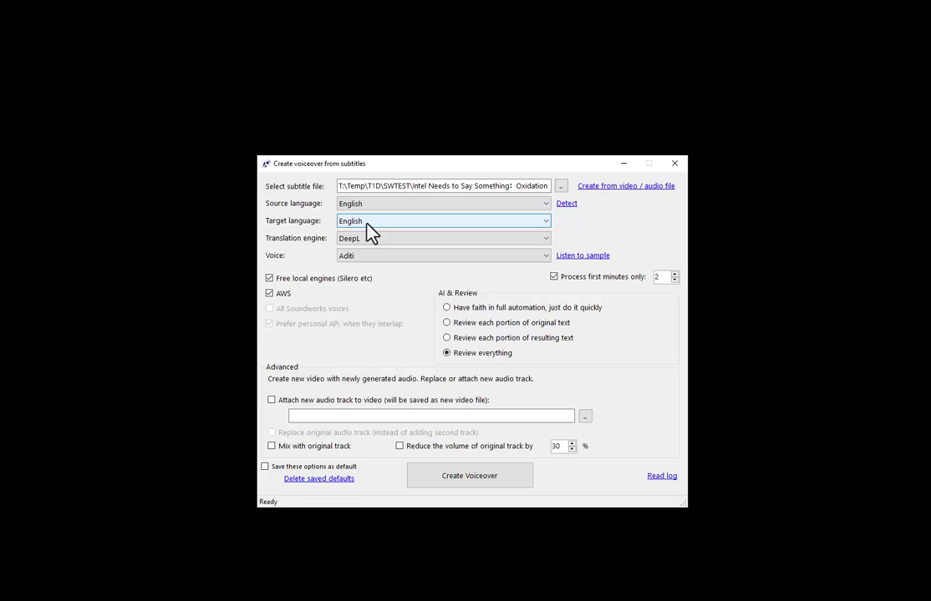
left_click(383, 256)
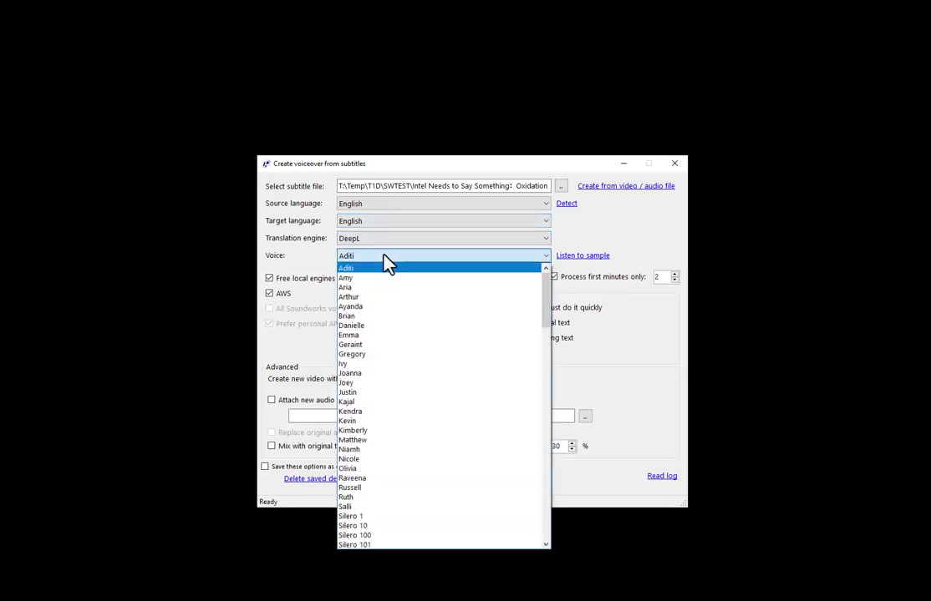
mouse_move(547, 301)
left_mouse_down()
mouse_move(547, 515)
mouse_move(547, 284)
left_mouse_up()
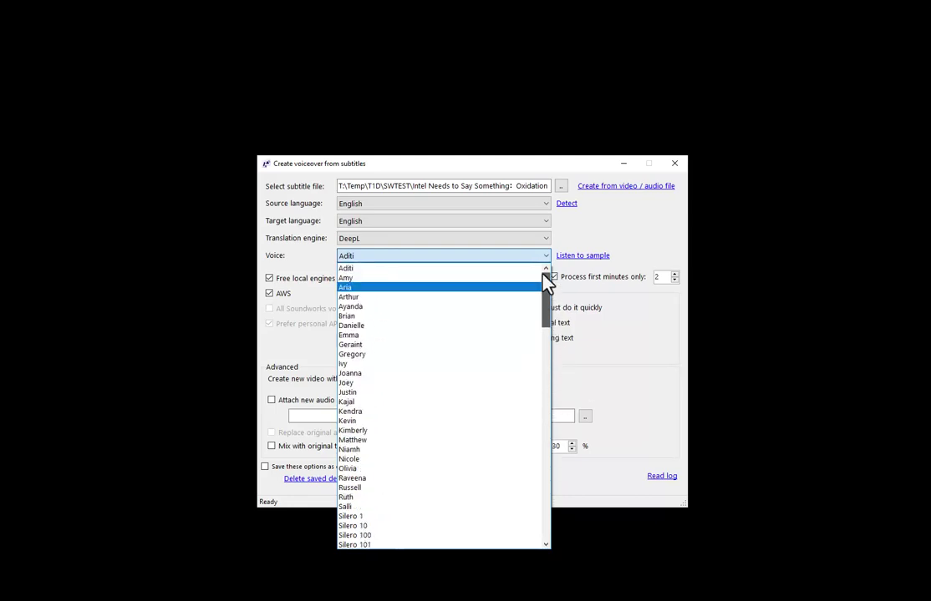
left_click(297, 258)
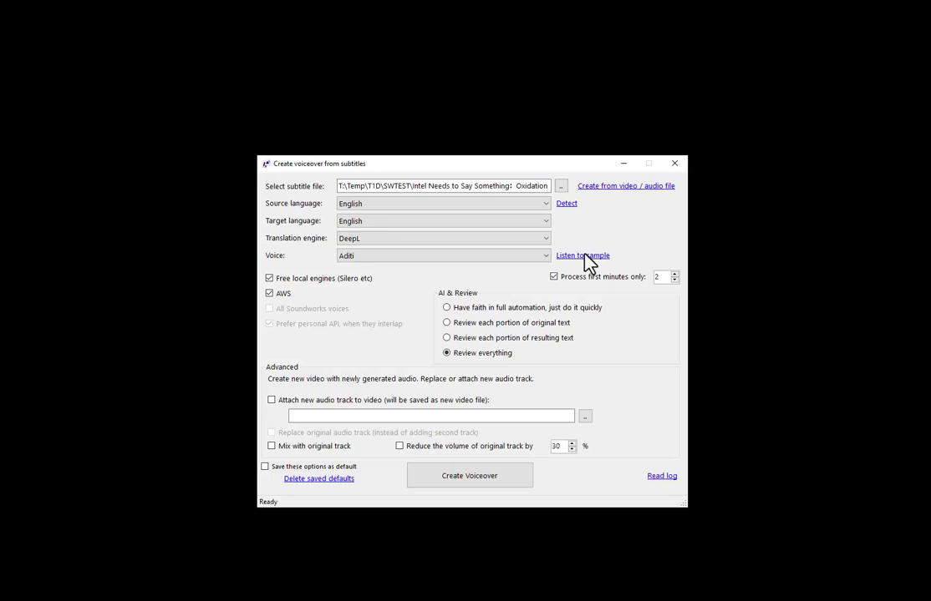
- Try Emma and Kendra in turn as the voice for the voiceover
left_click(526, 257)
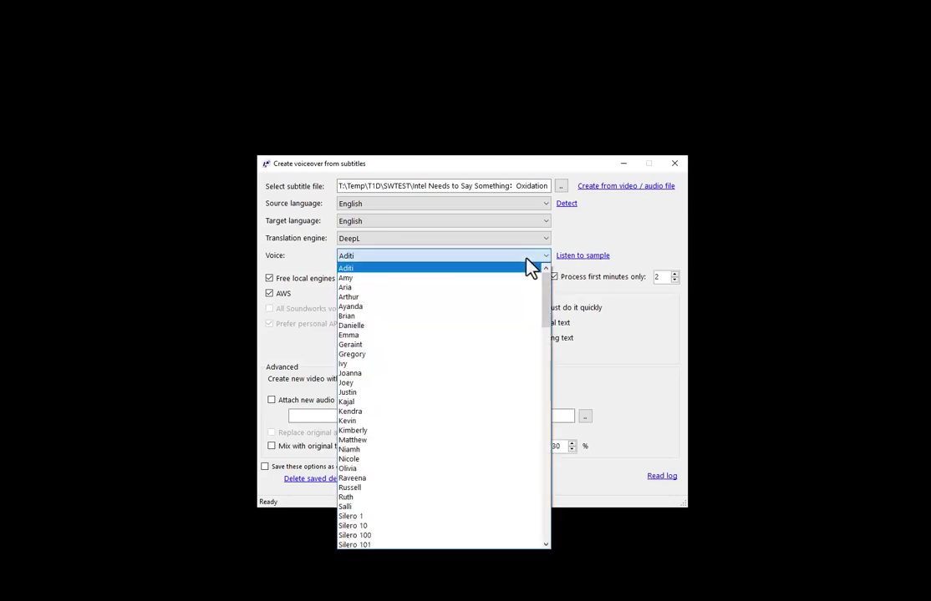
left_click(395, 335)
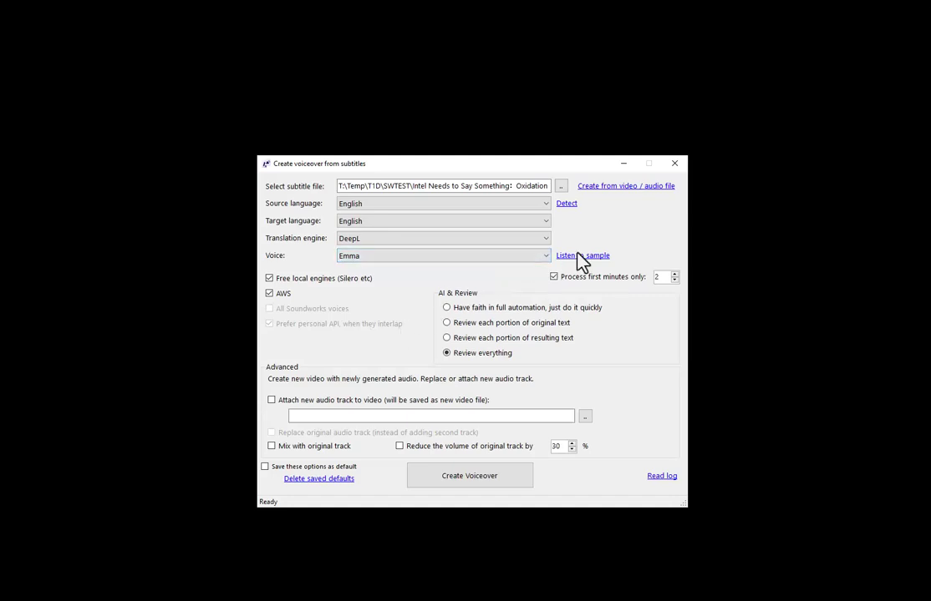
left_click(534, 258)
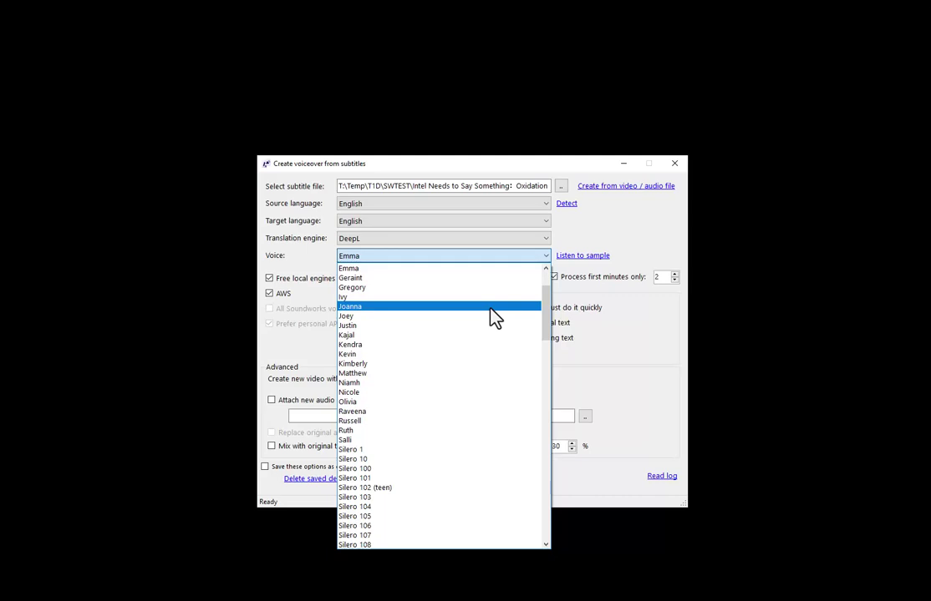
scroll(493, 318, "up", 3)
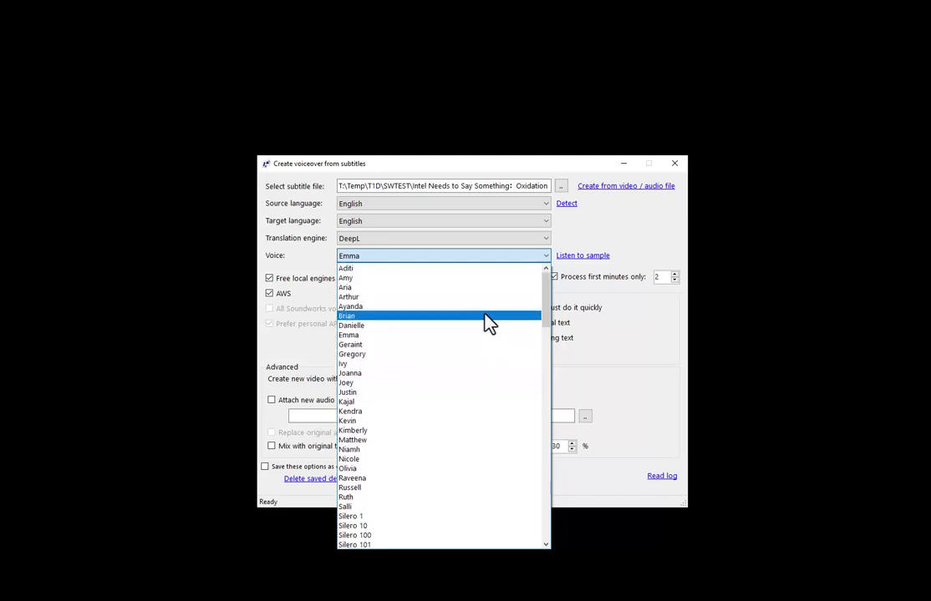
left_click(449, 411)
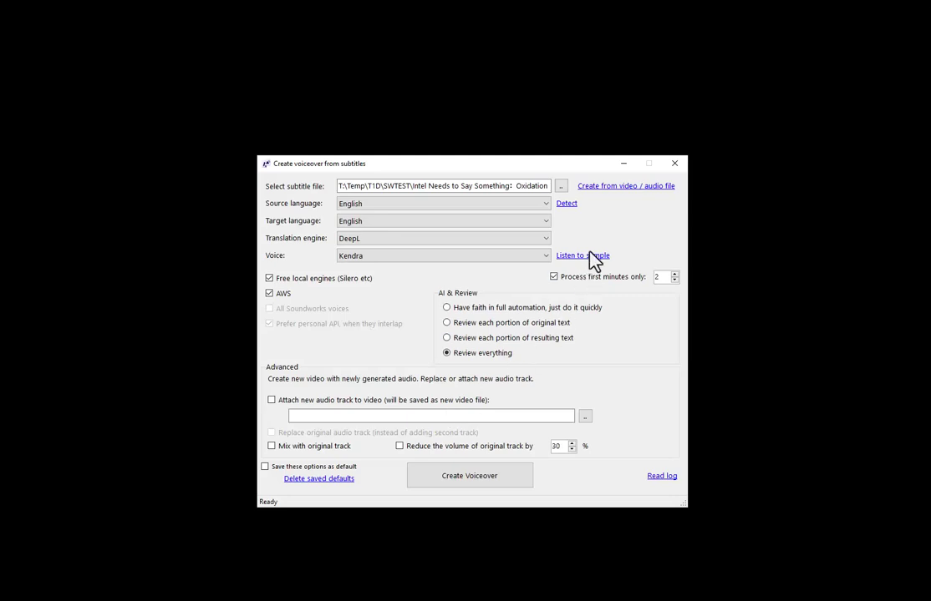
- Try the Silero 100 voice and the Stephen voice for the voiceover
left_click(545, 259)
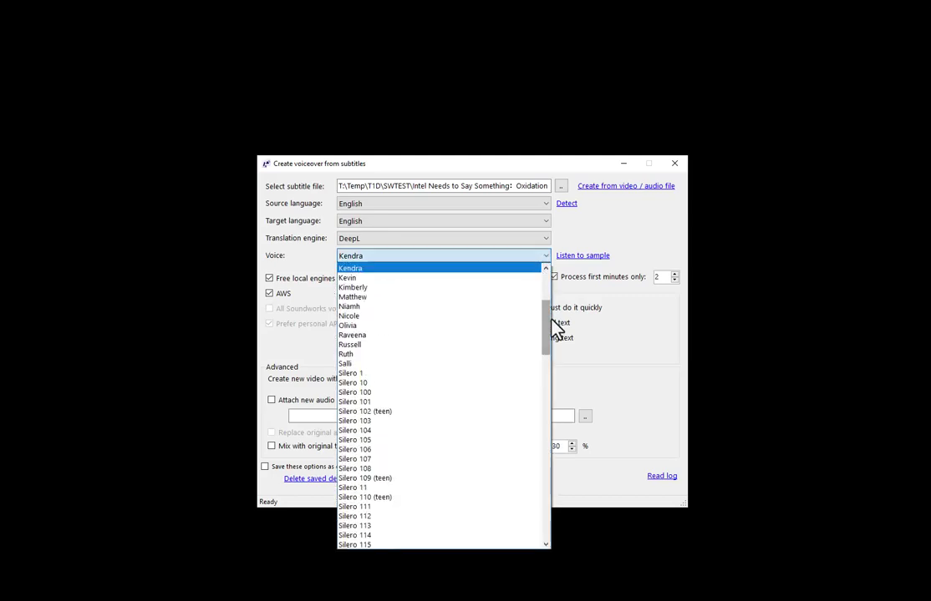
mouse_move(552, 332)
left_mouse_down()
mouse_move(557, 533)
mouse_move(556, 332)
left_mouse_up()
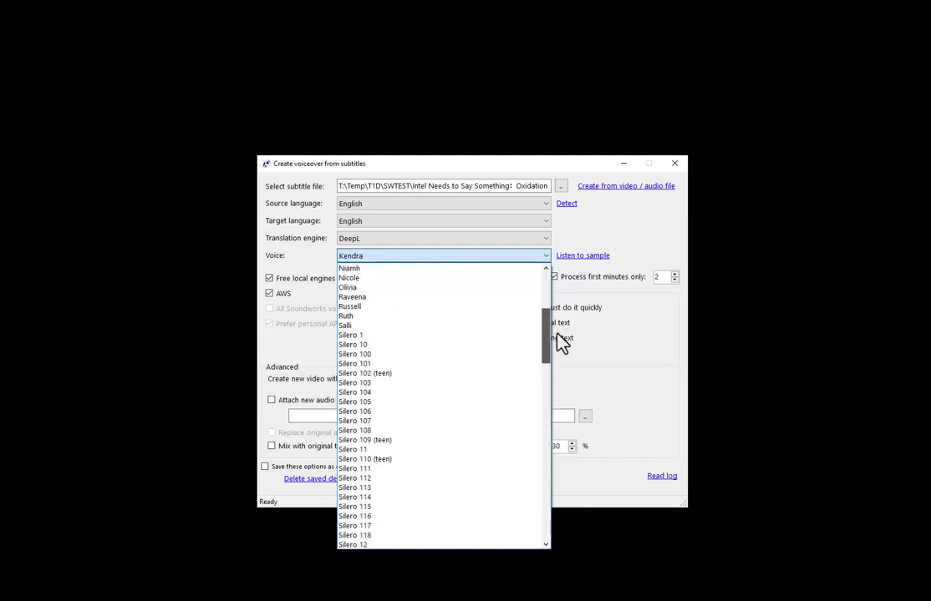
left_click(435, 356)
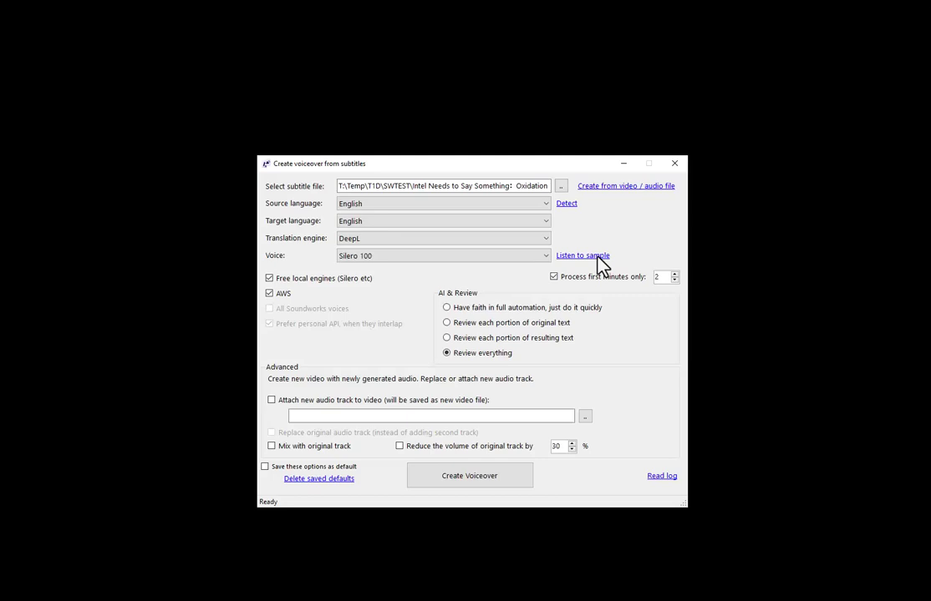
left_click_drag(522, 262, 419, 552)
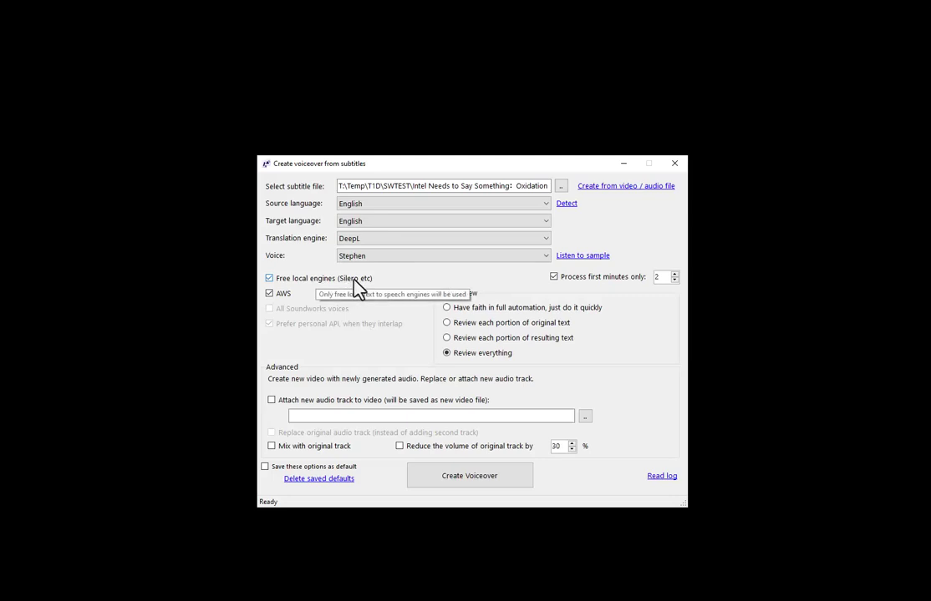
- Exclude the AWS voices so only free local engines are used, and choose Silero 100 as the voice
left_click(283, 295)
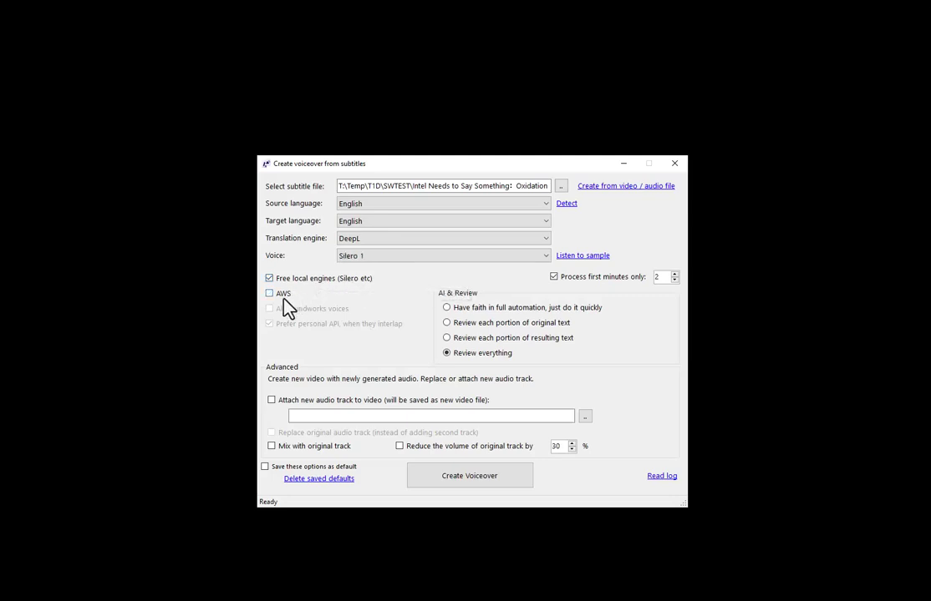
left_click(364, 256)
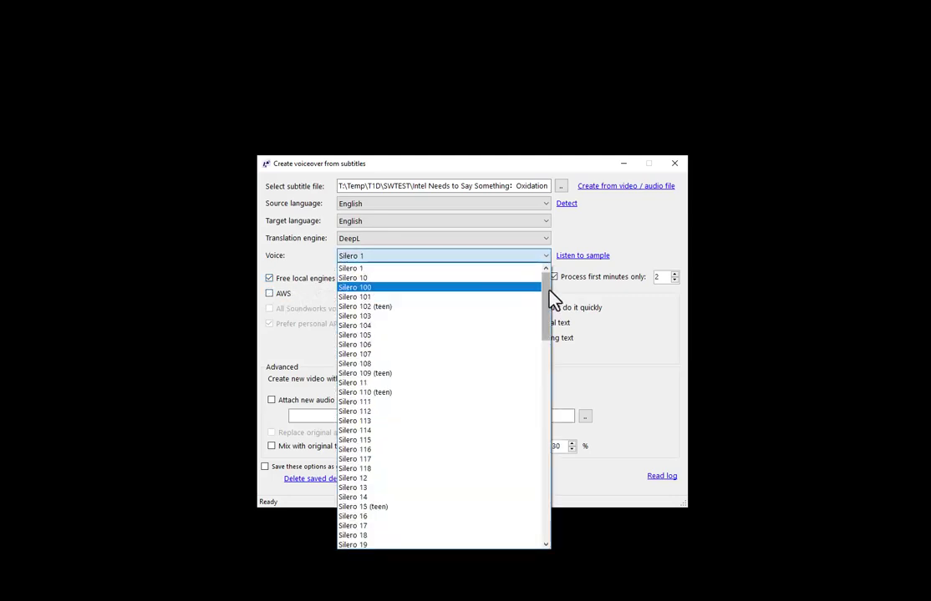
mouse_move(547, 301)
left_mouse_down()
mouse_move(548, 508)
mouse_move(549, 291)
left_mouse_up()
left_click(627, 239)
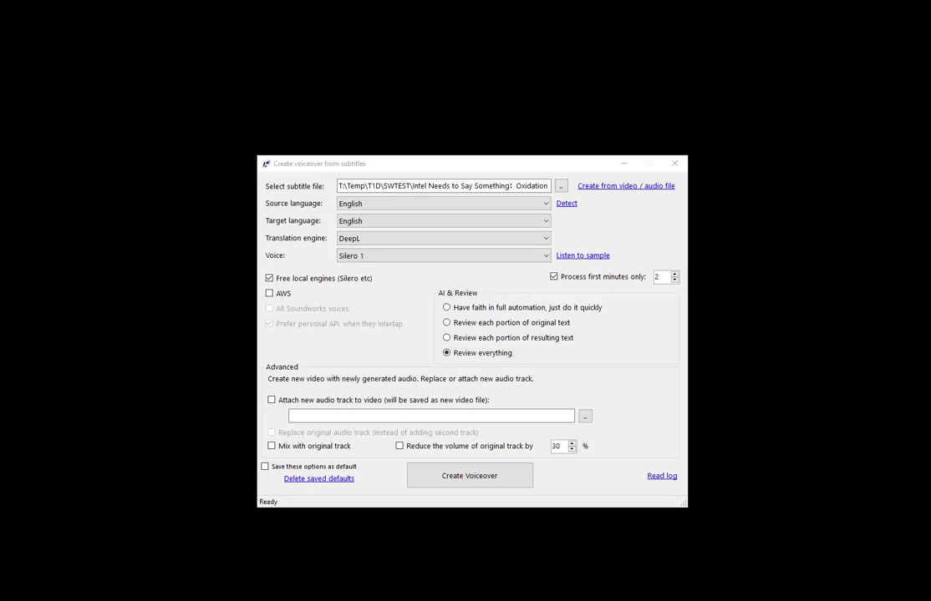
left_click(525, 257)
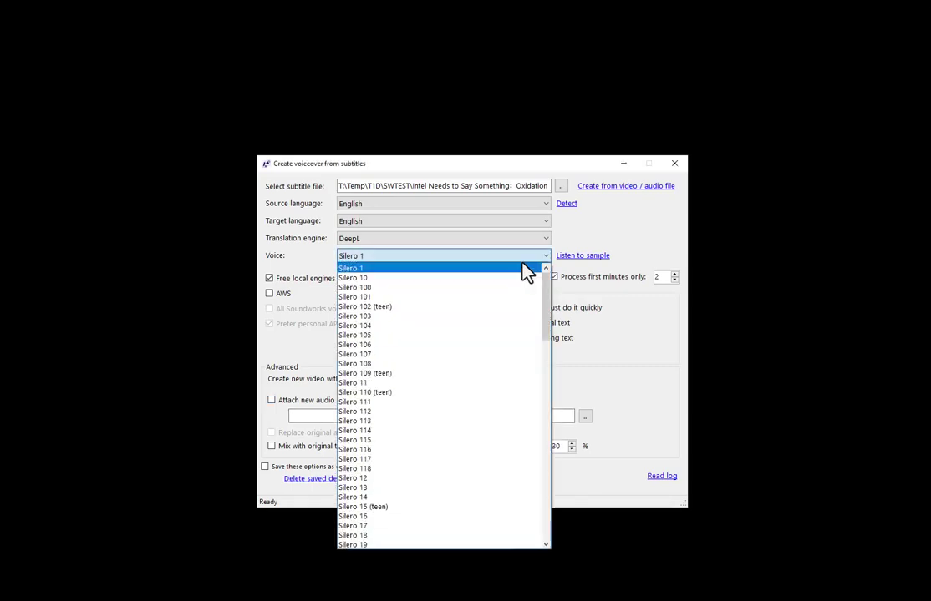
left_click(449, 289)
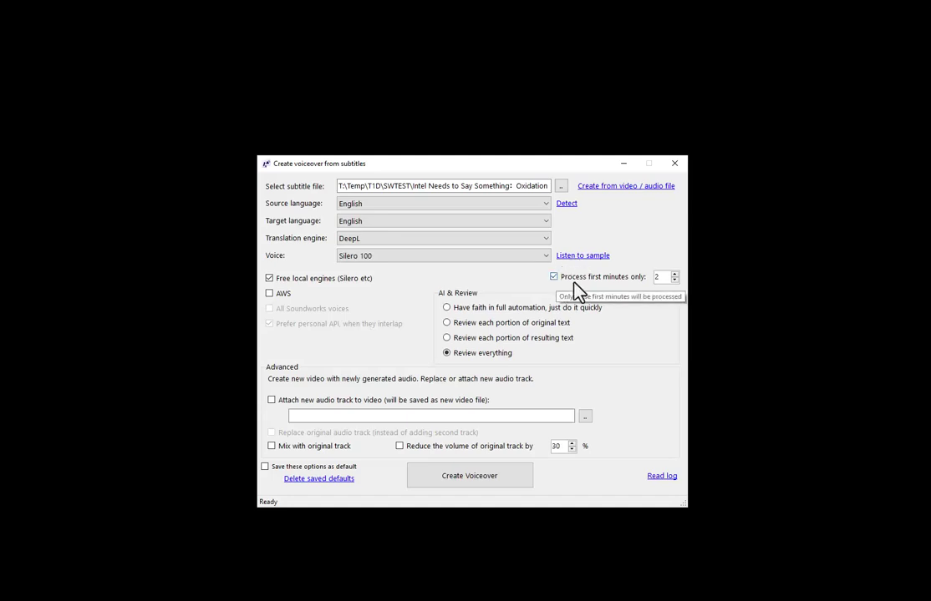
- Keep processing limited to the first 2 minutes and set the review mode to Review each portion of original text
double_click(657, 277)
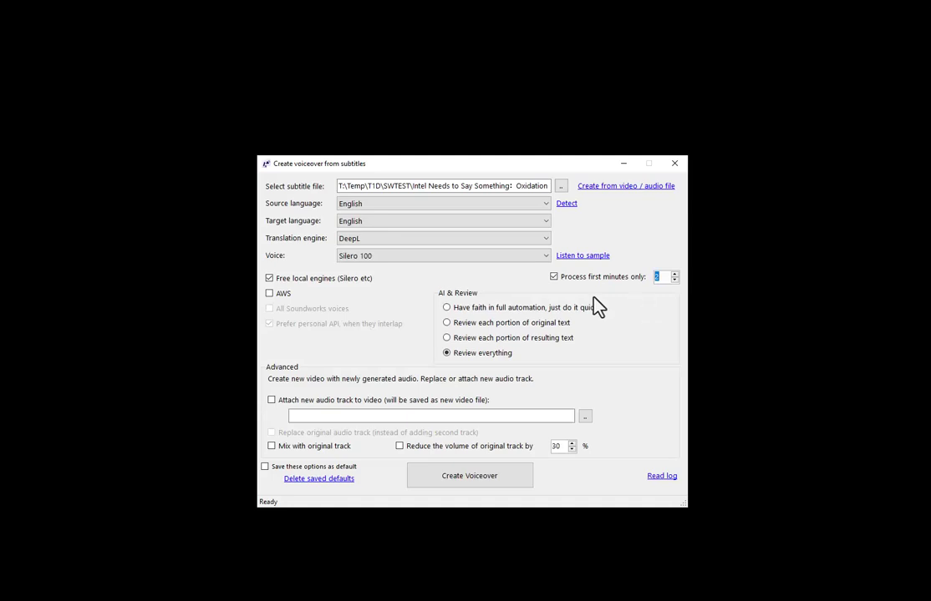
left_click(661, 276)
left_click(472, 308)
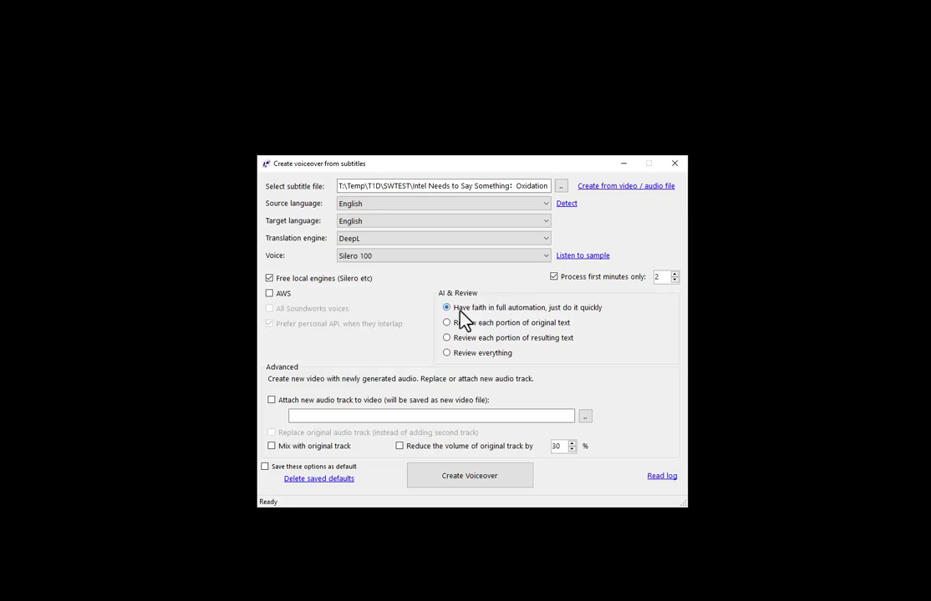
left_click(564, 323)
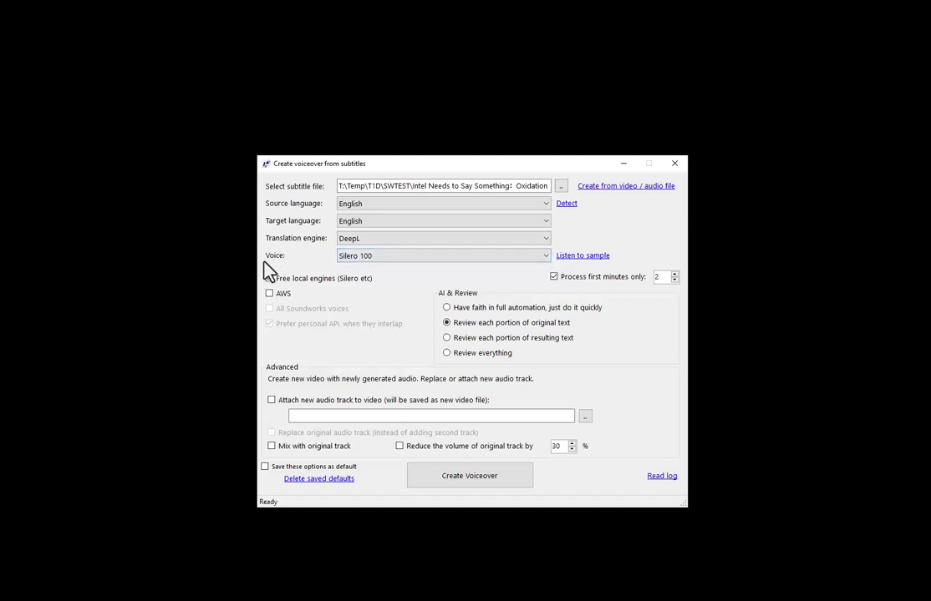
- Recheck the local voice list, keeping Silero 100, and read the explanation of the original-text review option
left_click(382, 256)
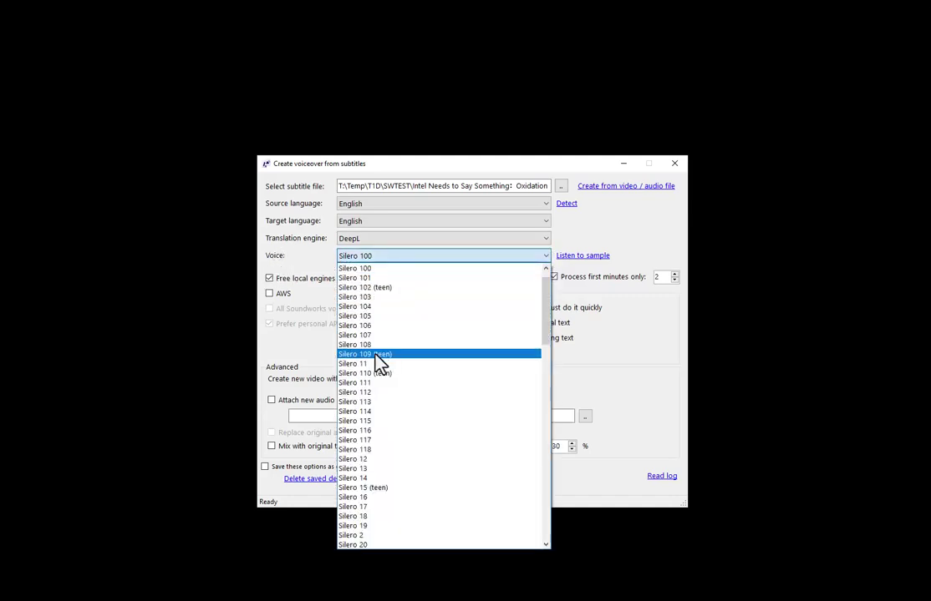
left_click(396, 274)
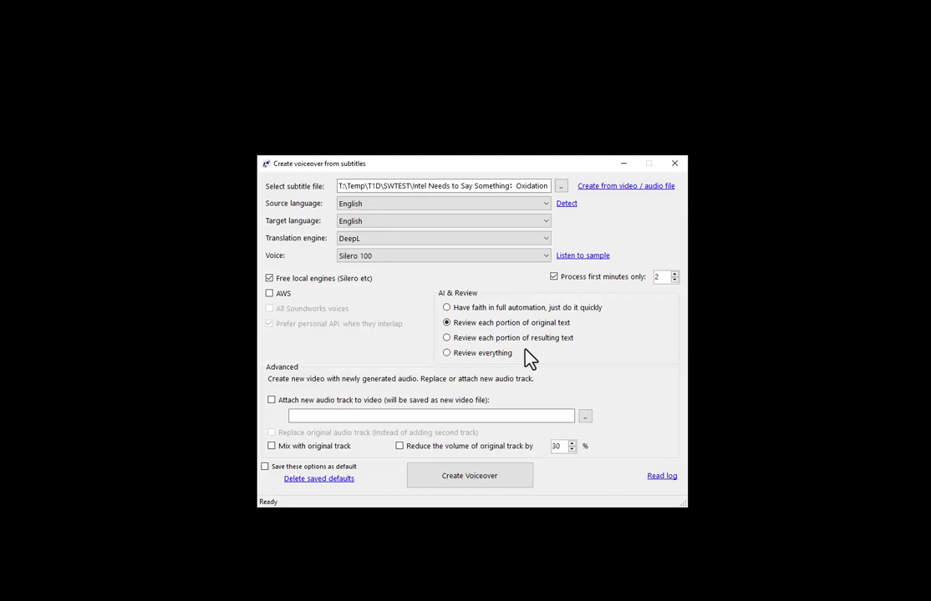
mouse_move(469, 327)
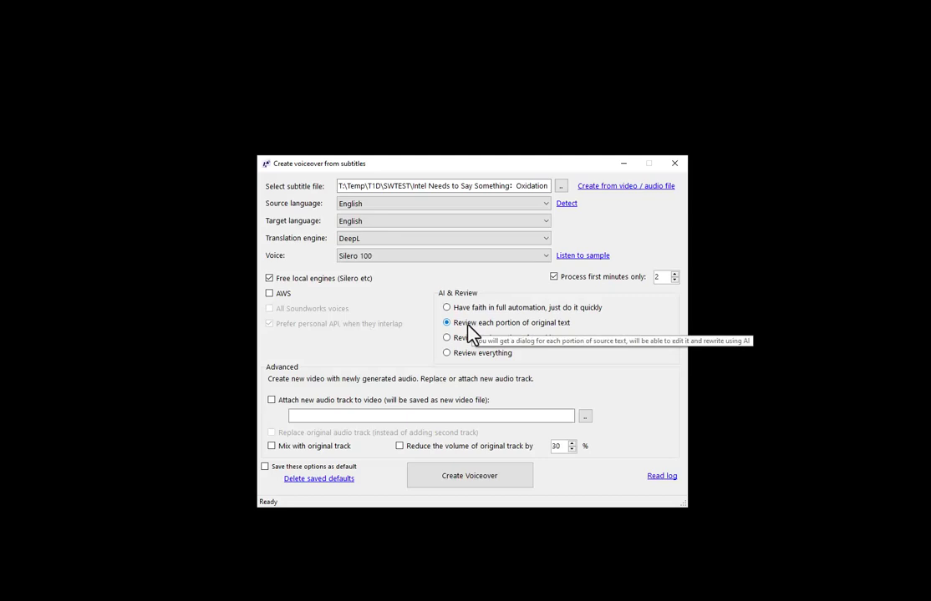
- Try the resulting-text review option, set the review mode to Review everything, and keep DeepL as the translation engine
left_click(536, 339)
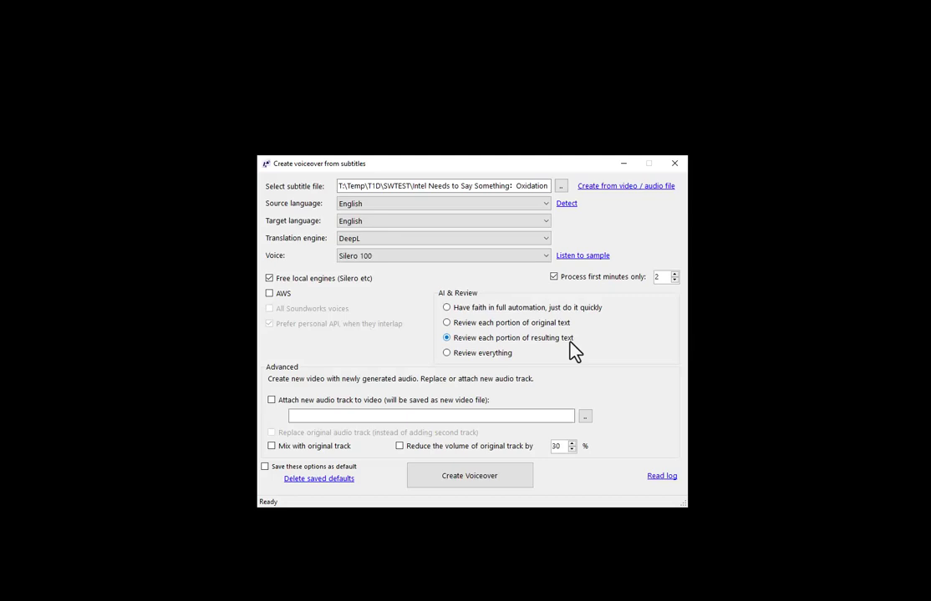
left_click(390, 239)
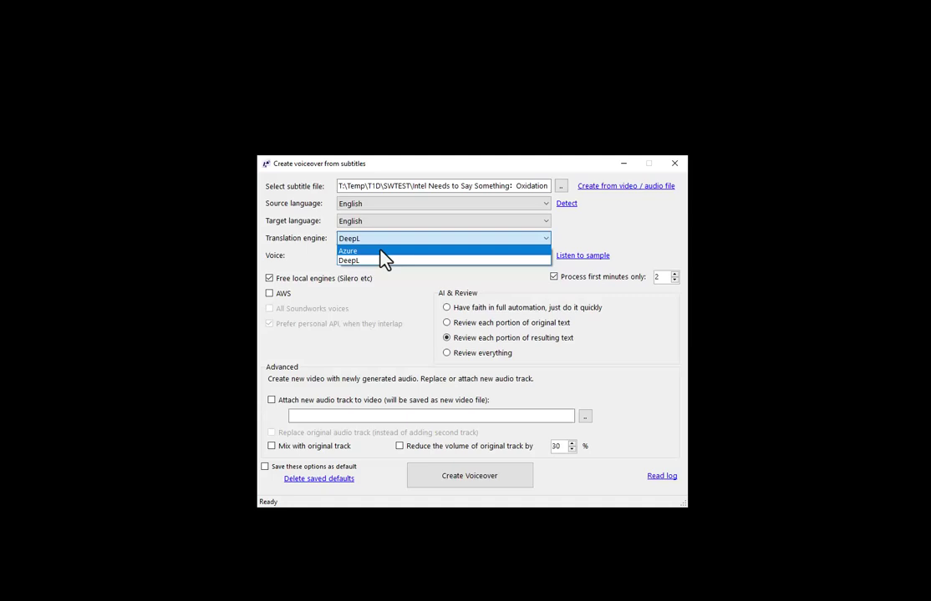
left_click(284, 244)
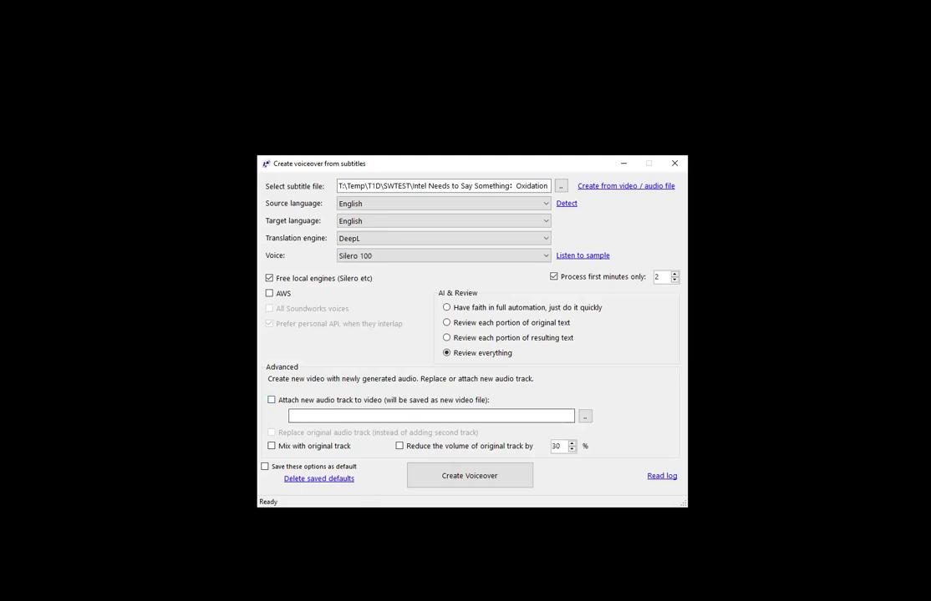
- Attach the new audio track to the Intel Needs to Say Something video, replacing the original audio track instead of adding a second one
left_click(324, 401)
left_click(377, 416)
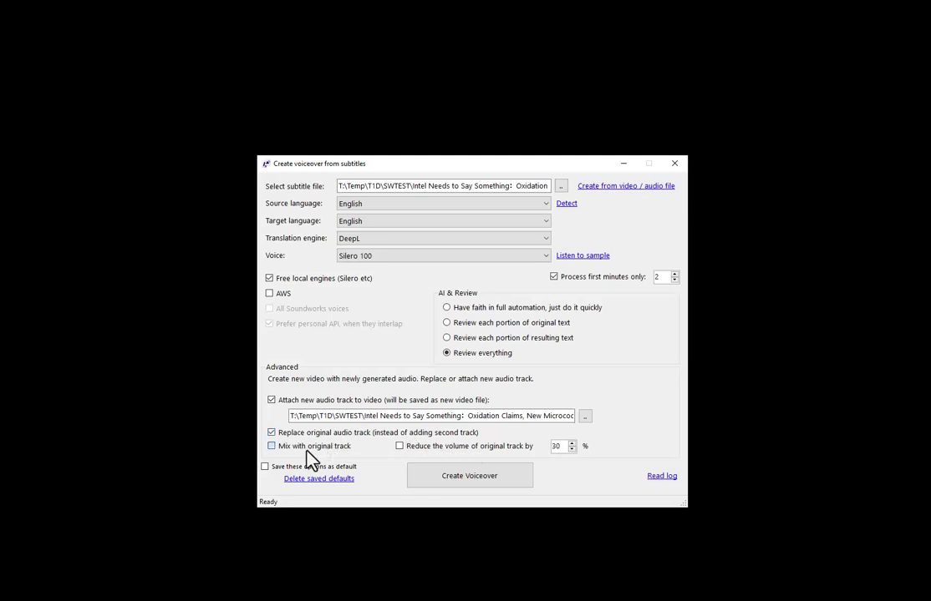
- Try mixing the new audio with the original track and reducing the original's volume, and turn both options off again
left_click(332, 450)
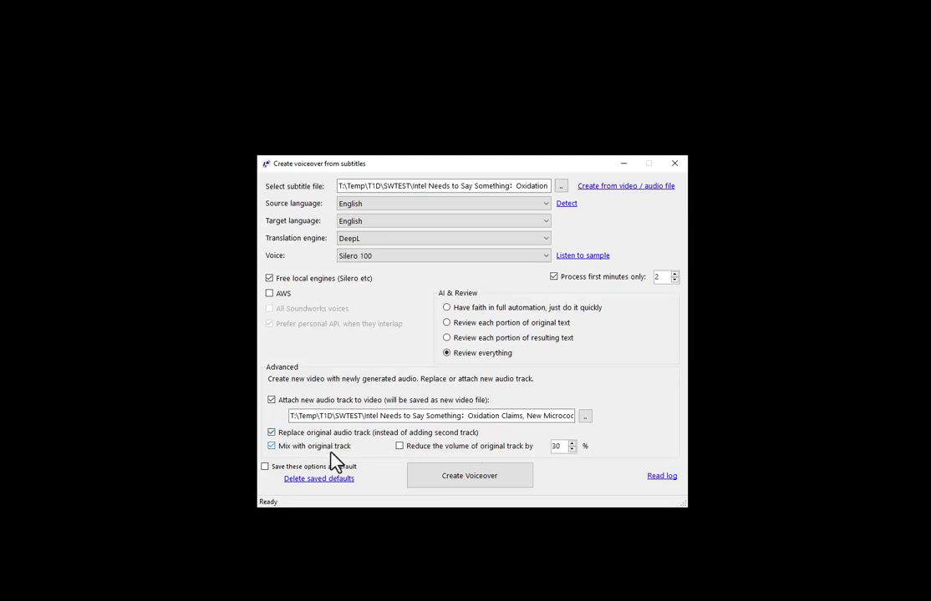
left_click(456, 450)
left_click_drag(563, 446, 544, 448)
left_click(528, 447)
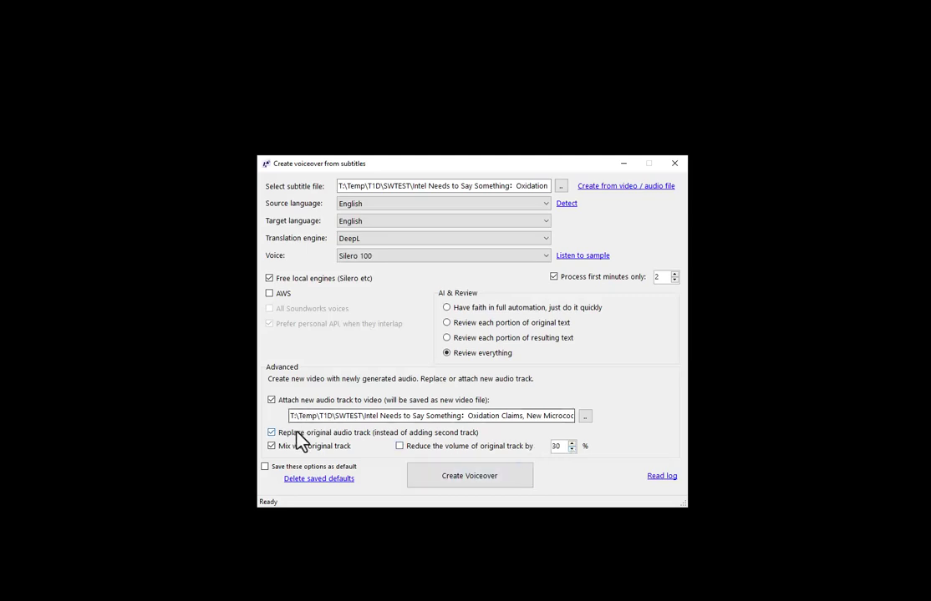
left_click(317, 447)
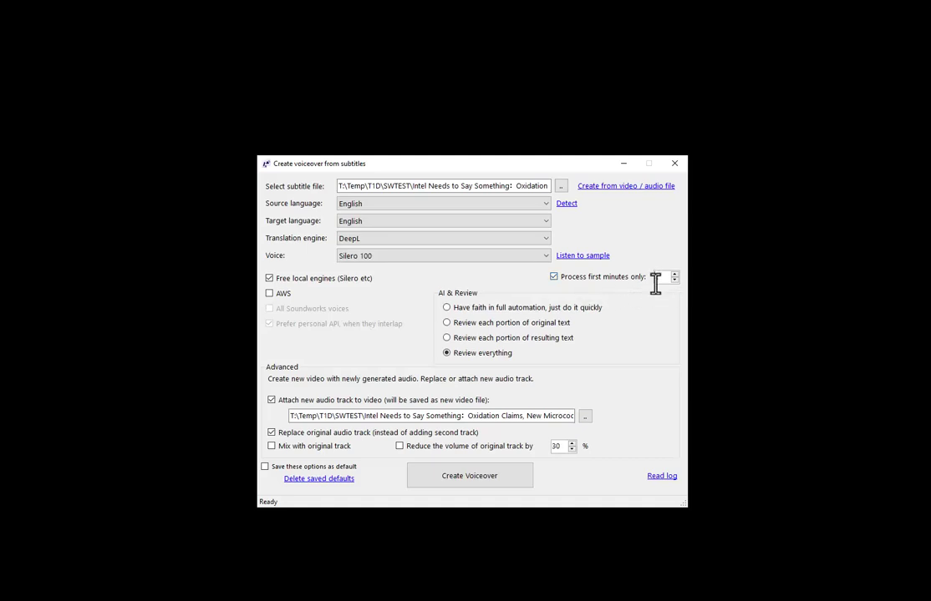
- Limit processing to the first 2 minutes, and start and confirm the voiceover creation
type("2")
left_click(479, 481)
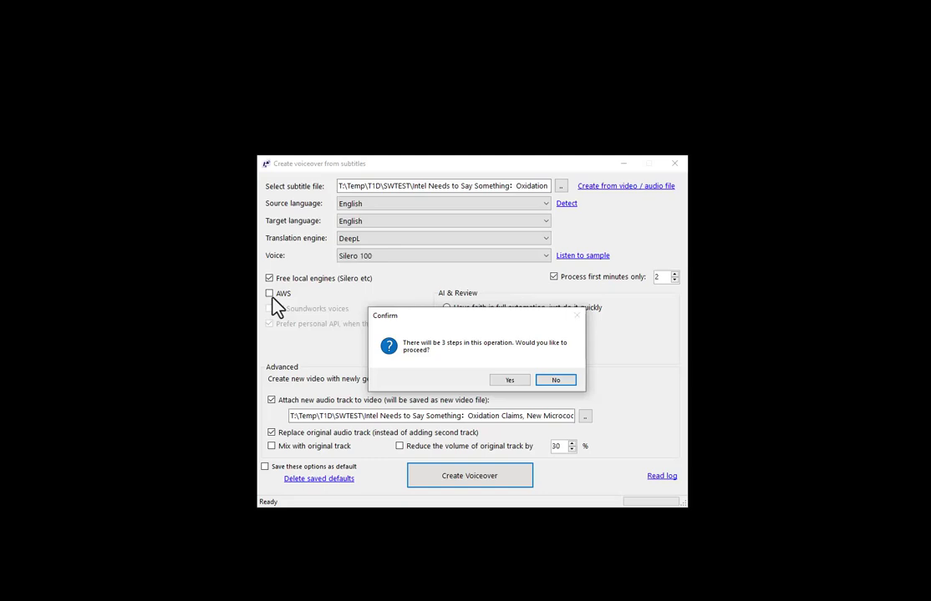
mouse_move(503, 312)
left_mouse_down()
mouse_move(754, 303)
mouse_move(12, 274)
mouse_move(594, 311)
mouse_move(518, 317)
left_mouse_up()
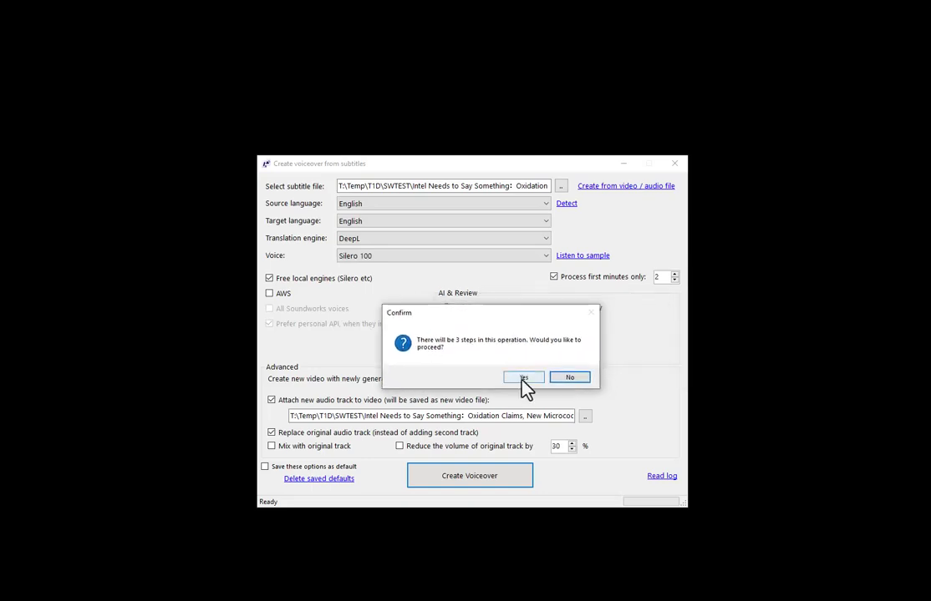
left_click(524, 379)
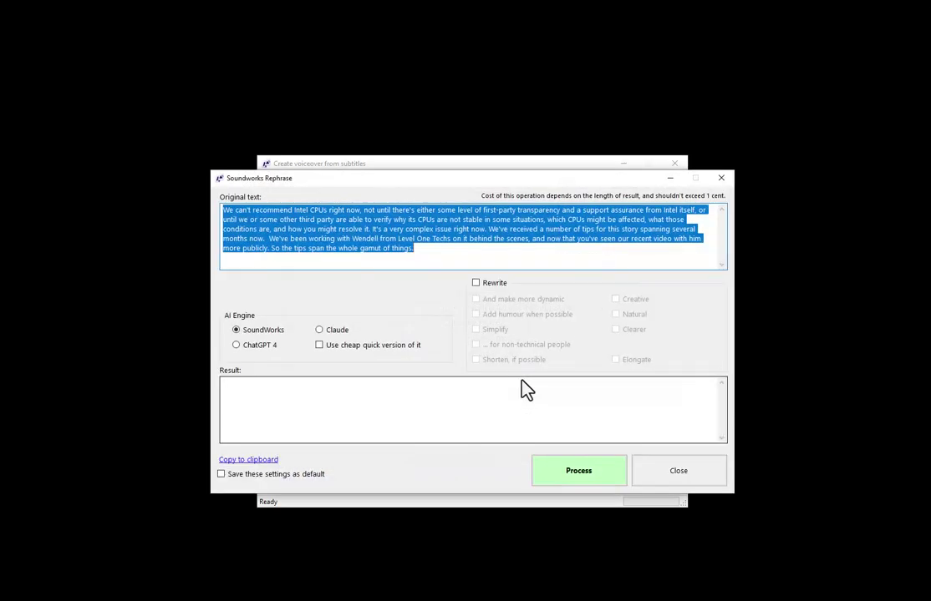
- Enable rewriting for the first portion of original text, with the Simplify and for non-technical people options
left_click(466, 259)
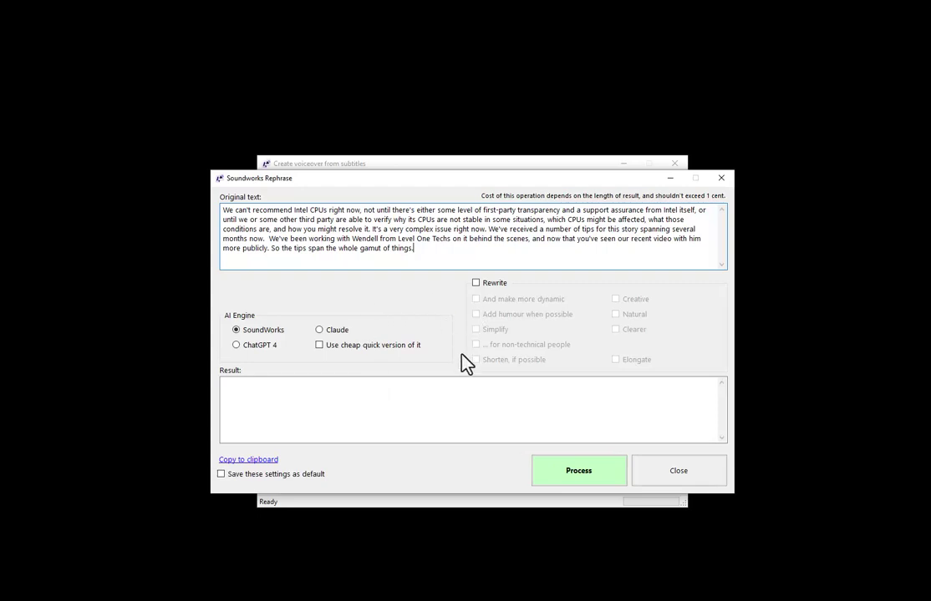
left_click(500, 283)
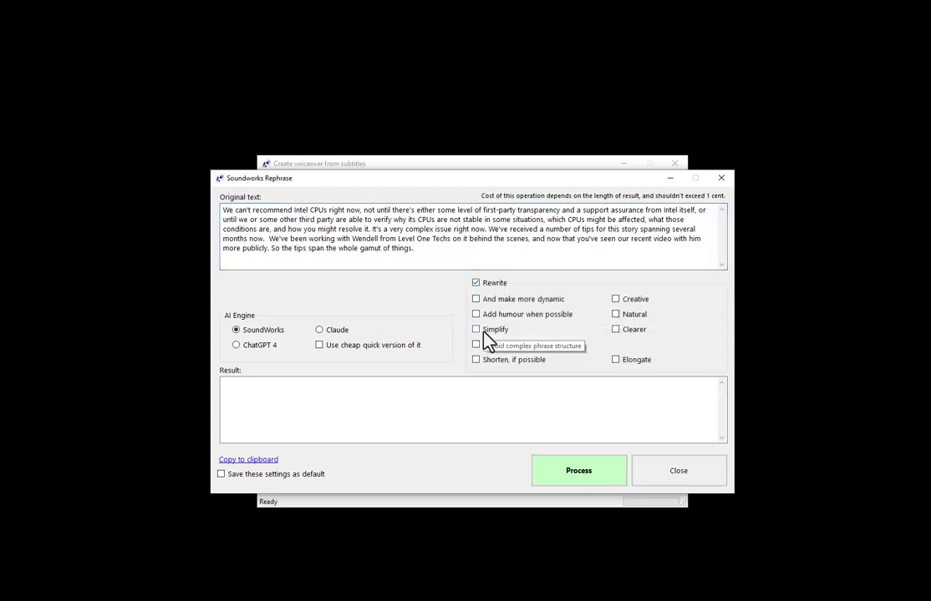
left_click_drag(431, 248, 226, 209)
left_click(457, 260)
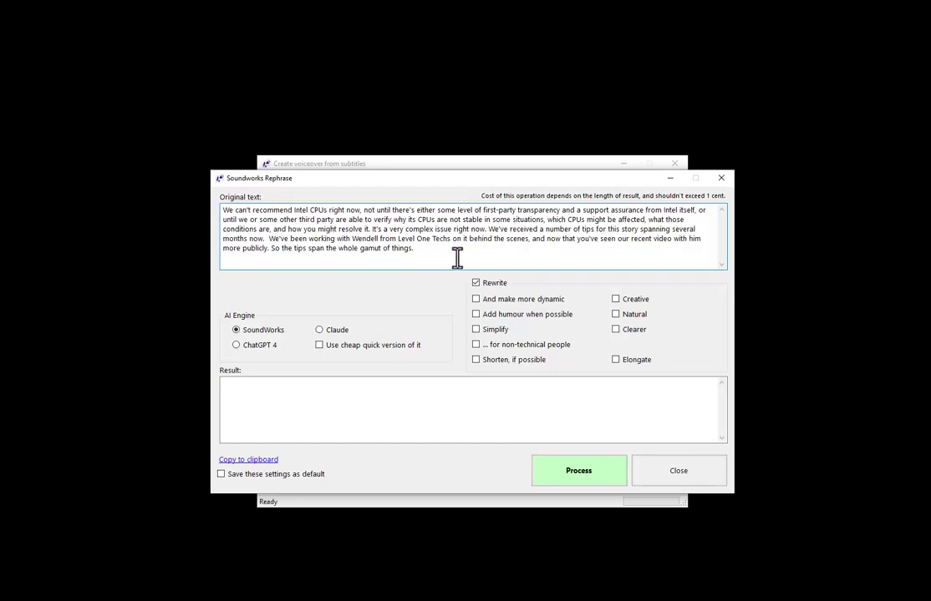
left_click(502, 331)
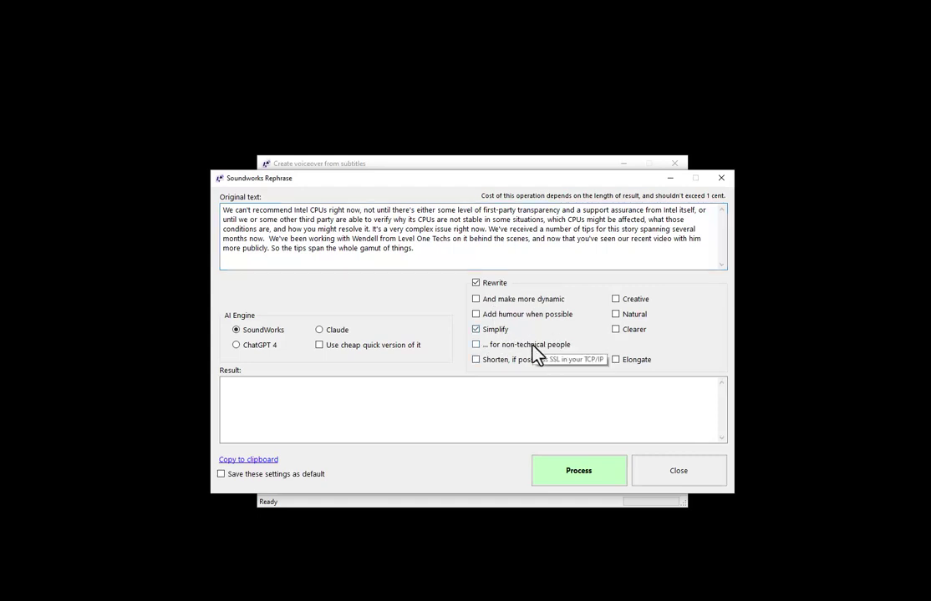
left_click(531, 344)
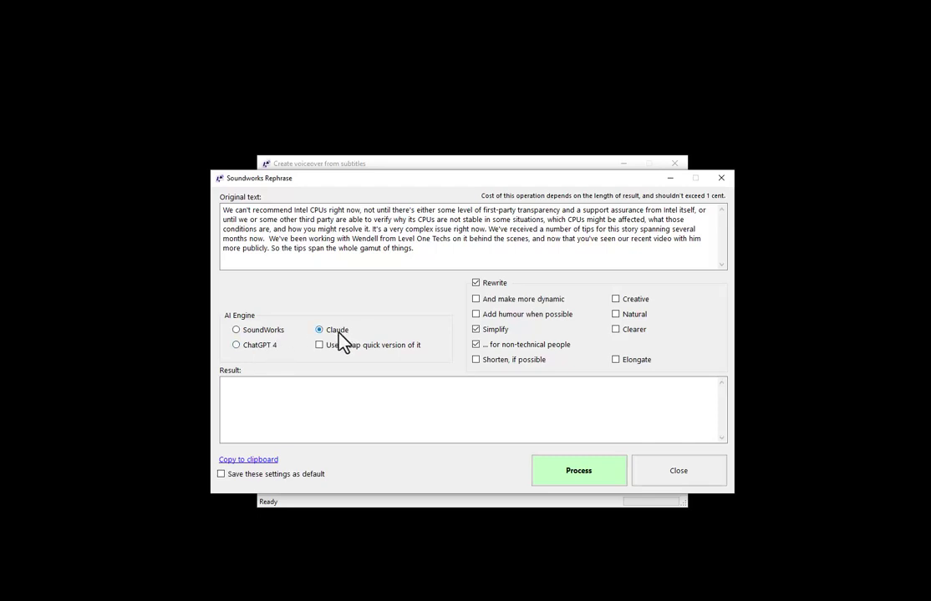
- Try ChatGPT 4 and choose Claude in its cheap quick version as the AI engine, without saving the settings as default
left_click(265, 346)
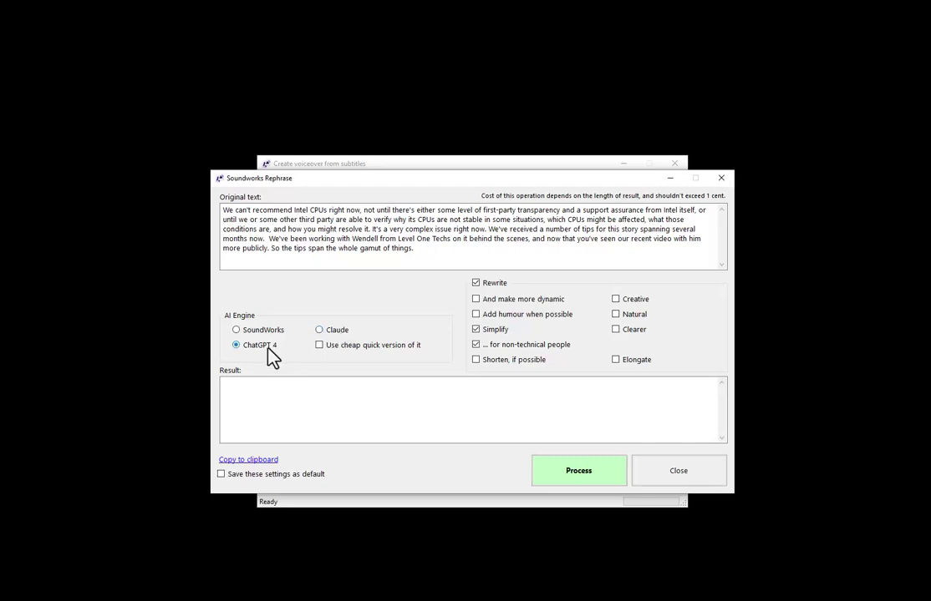
left_click(341, 330)
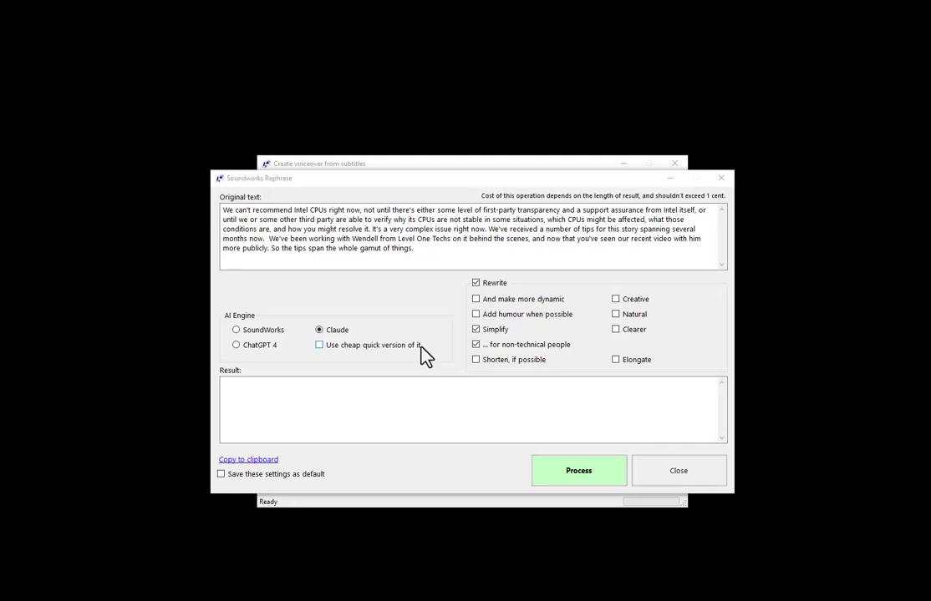
left_click(266, 349)
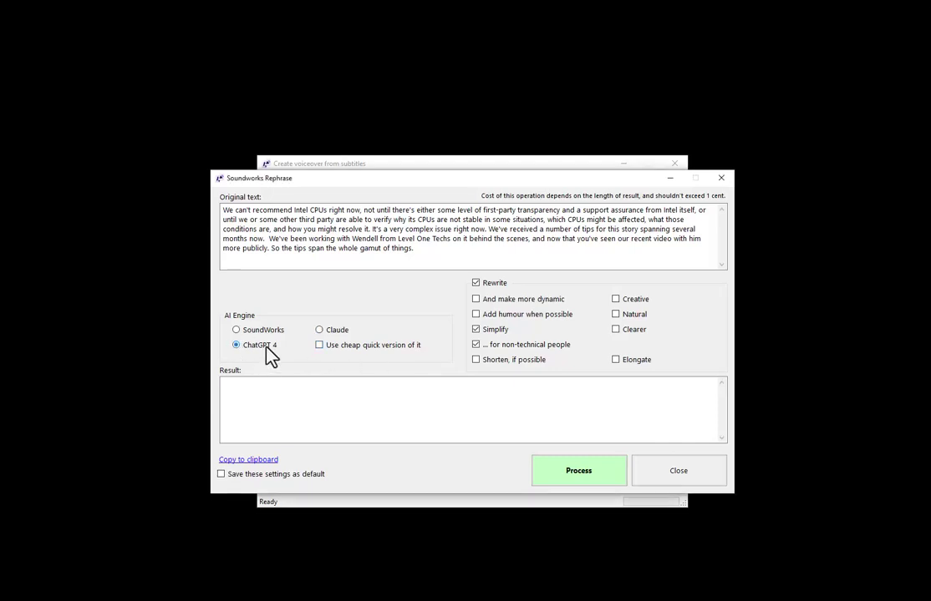
left_click(339, 334)
left_click(251, 478)
left_click(313, 485)
- Check the original text portion and process it with Claude to generate the simplified rewrite
left_click(389, 401)
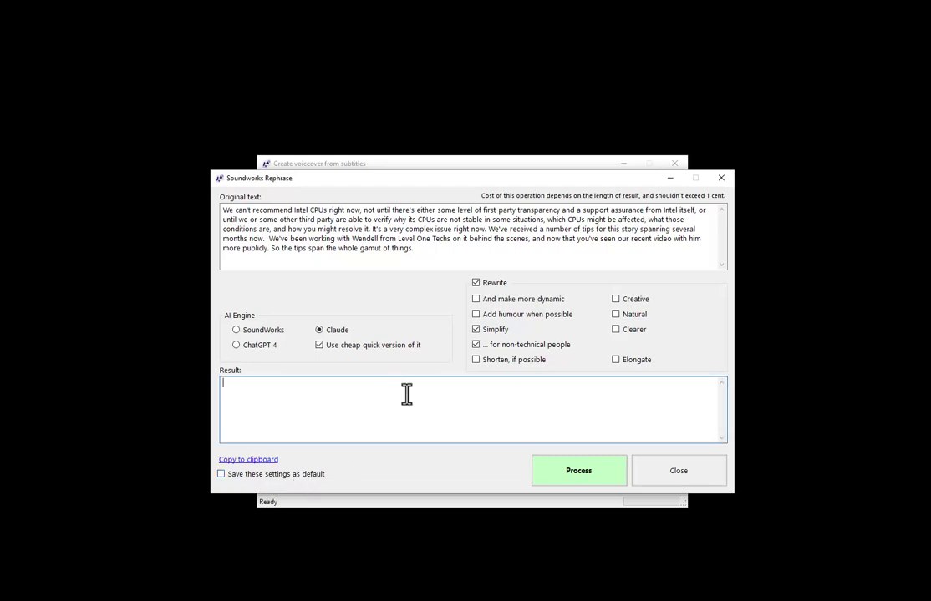
left_click_drag(448, 253, 163, 197)
left_click(457, 253)
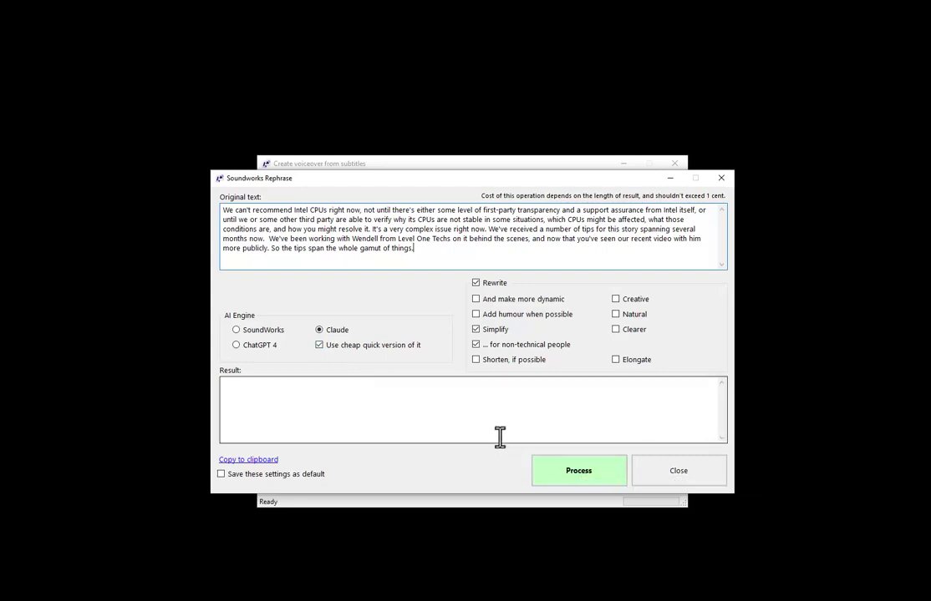
left_click(353, 398)
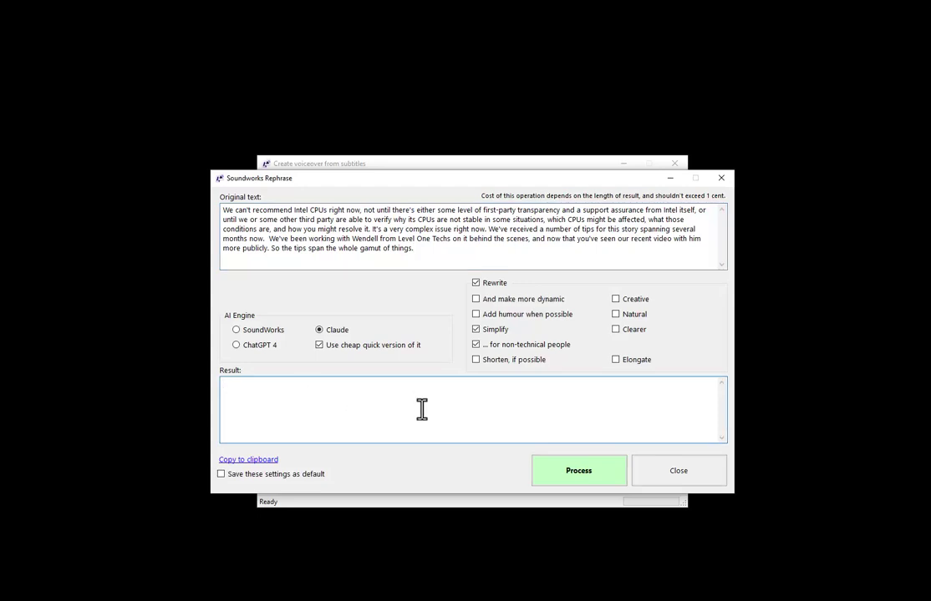
left_click(563, 472)
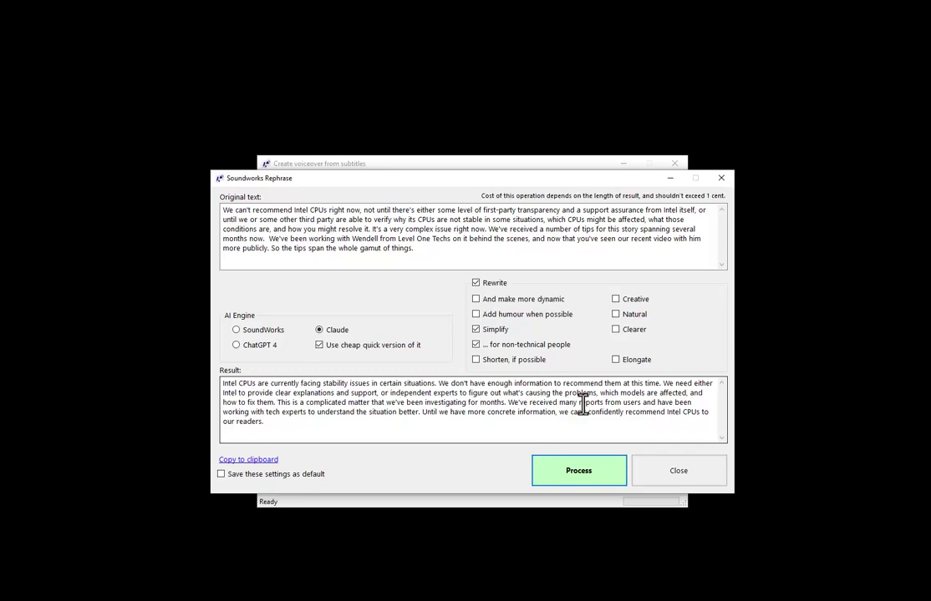
- Compare the rewritten result with the original text, and move the rephrase window aside
left_click(396, 428)
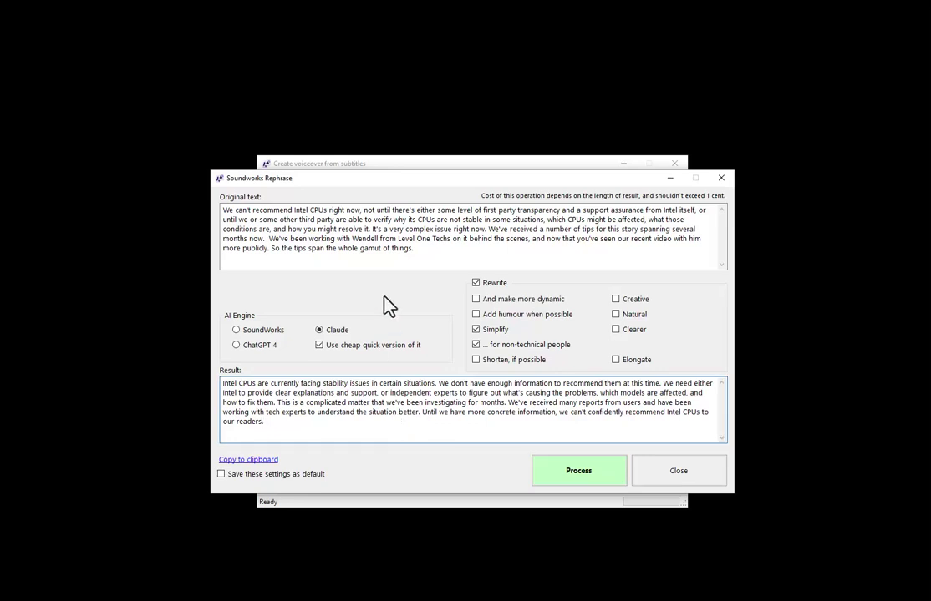
left_click_drag(419, 250, 284, 181)
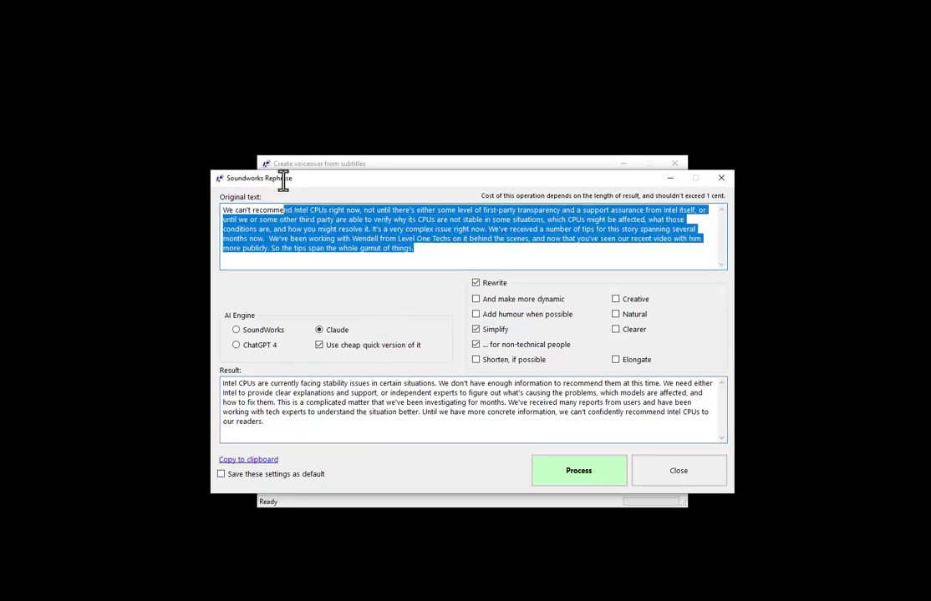
left_click(463, 264)
left_click(417, 437)
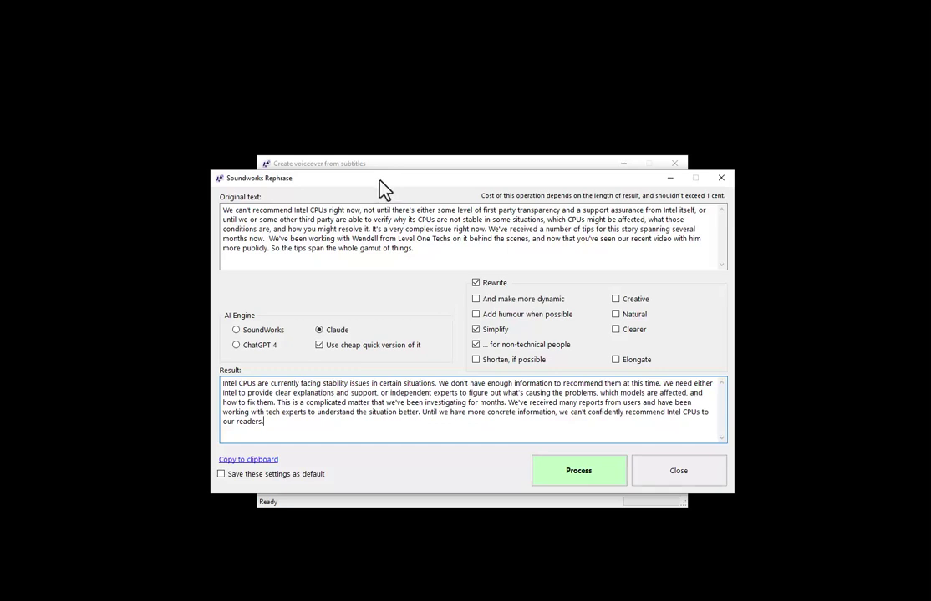
left_click_drag(378, 180, 287, 182)
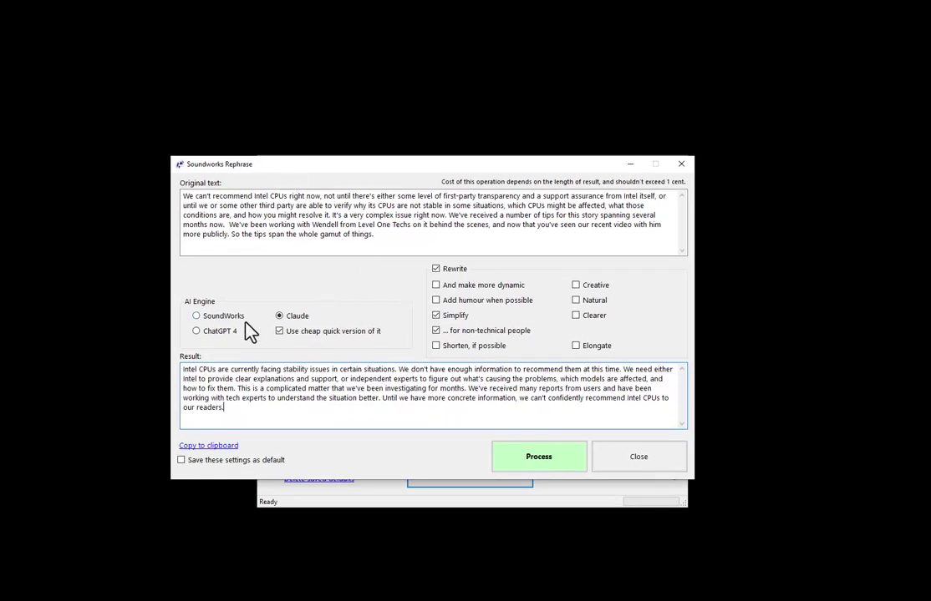
- Try switching Rewrite off to see which text would be used, switch it back on, and examine the rewritten result
left_click(449, 269)
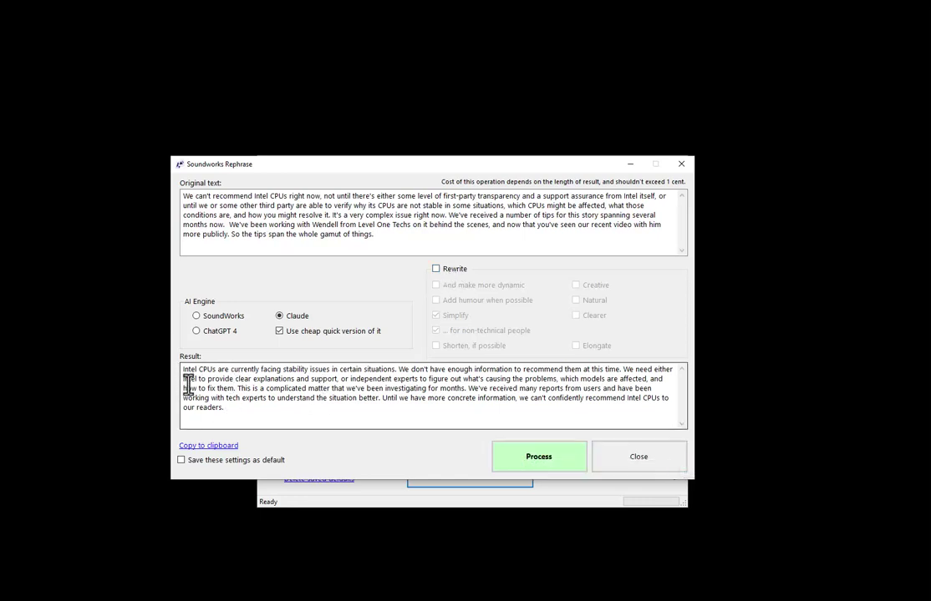
left_click_drag(376, 236, 179, 194)
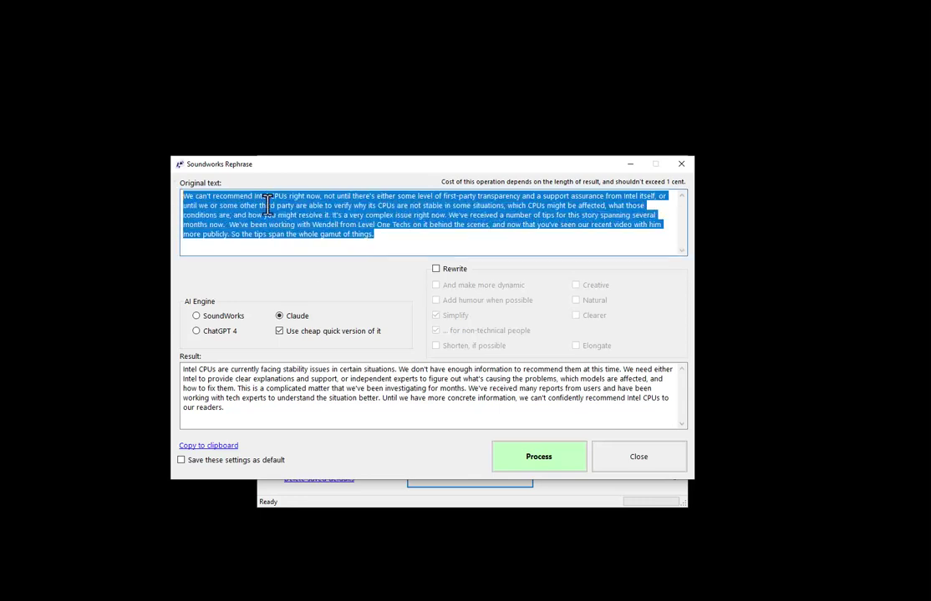
left_click(268, 205)
left_click(442, 271)
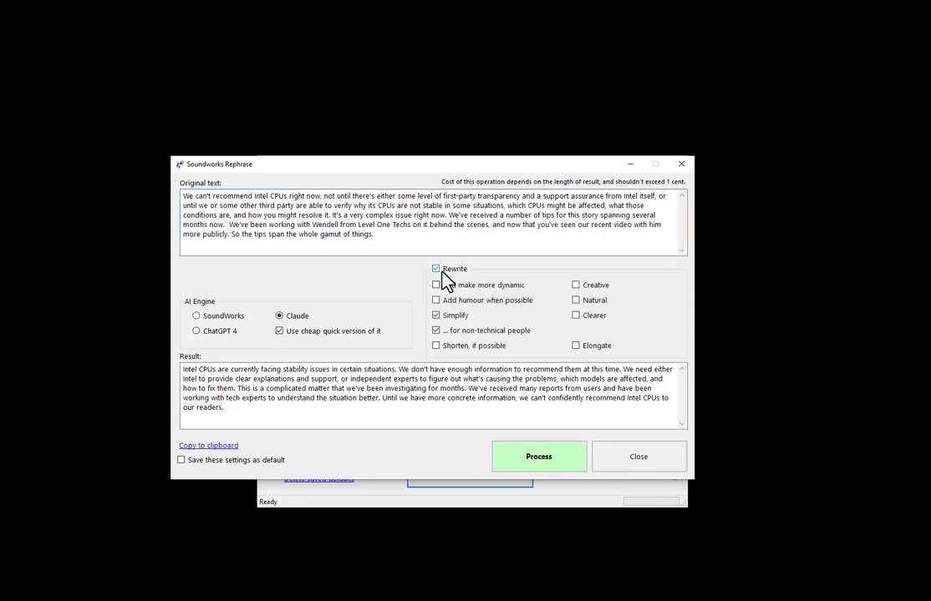
left_click_drag(286, 411, 169, 358)
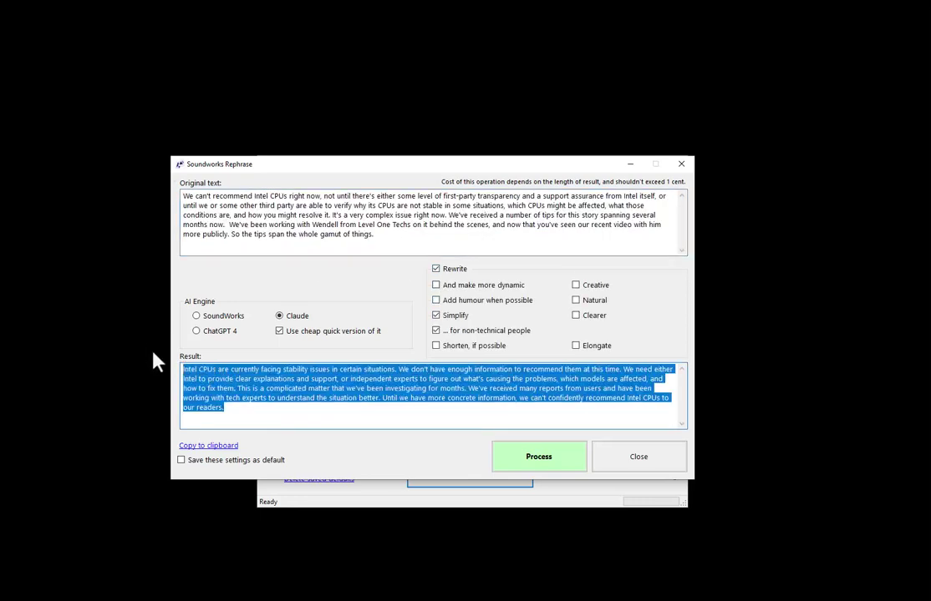
left_click(368, 407)
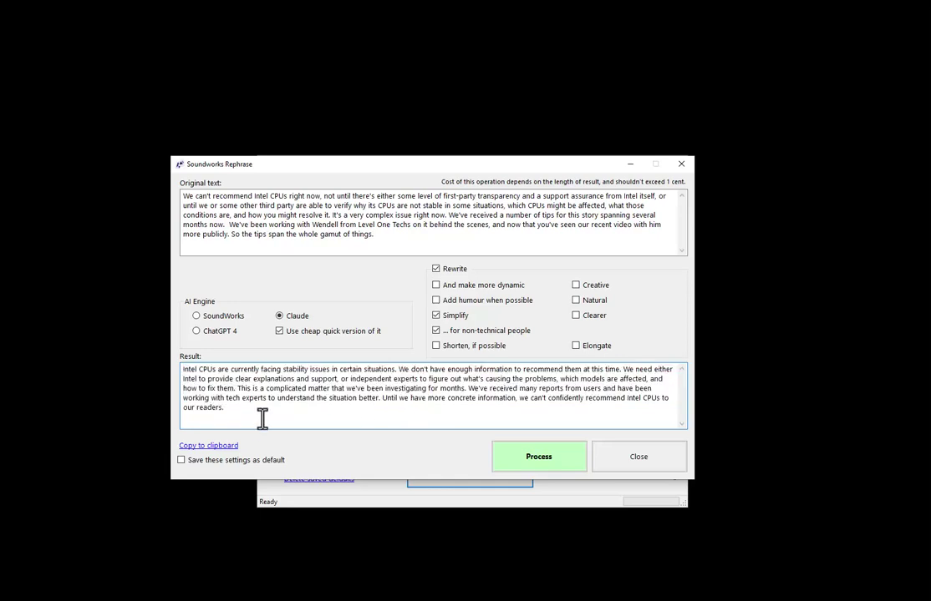
left_click_drag(261, 418, 158, 368)
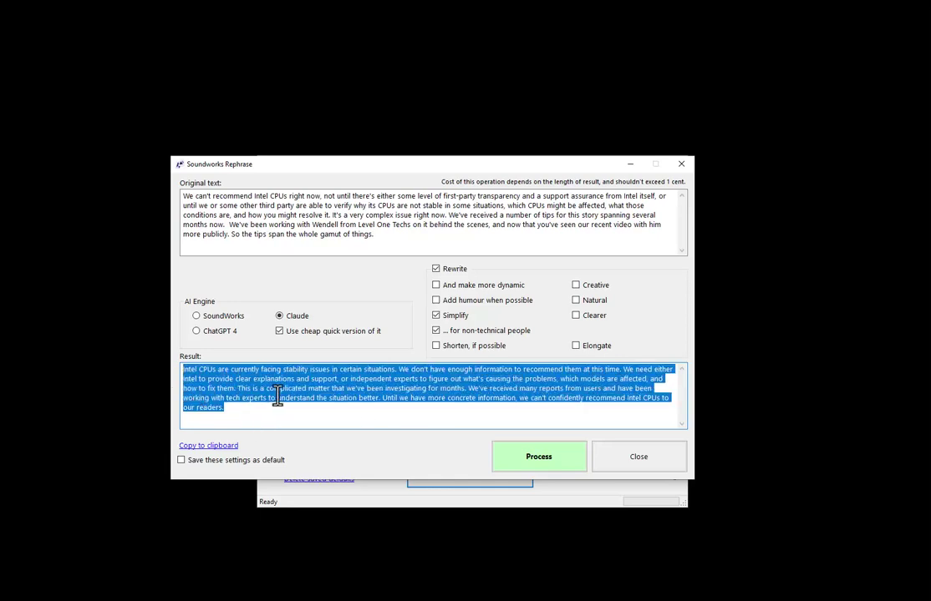
left_click(301, 411)
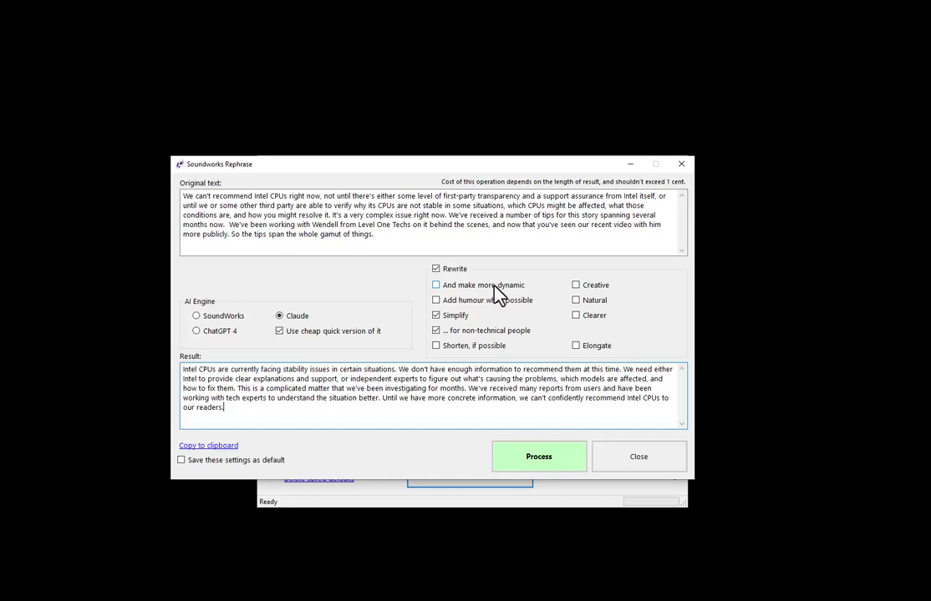
- Try the And make more dynamic and Add humour when possible rewrite options, leaving both off
left_click(494, 286)
left_click(496, 293)
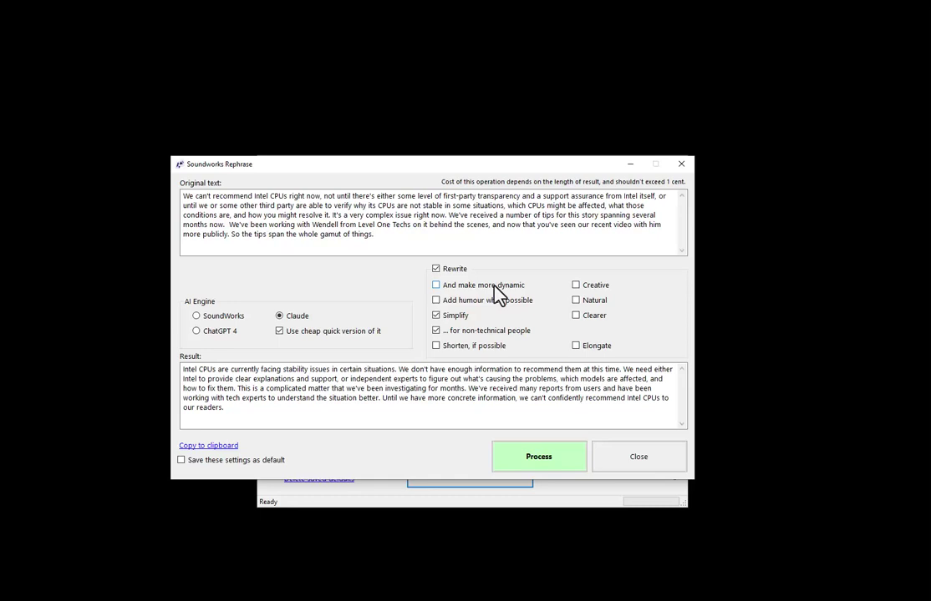
left_click(508, 304)
left_click(505, 305)
left_click(505, 305)
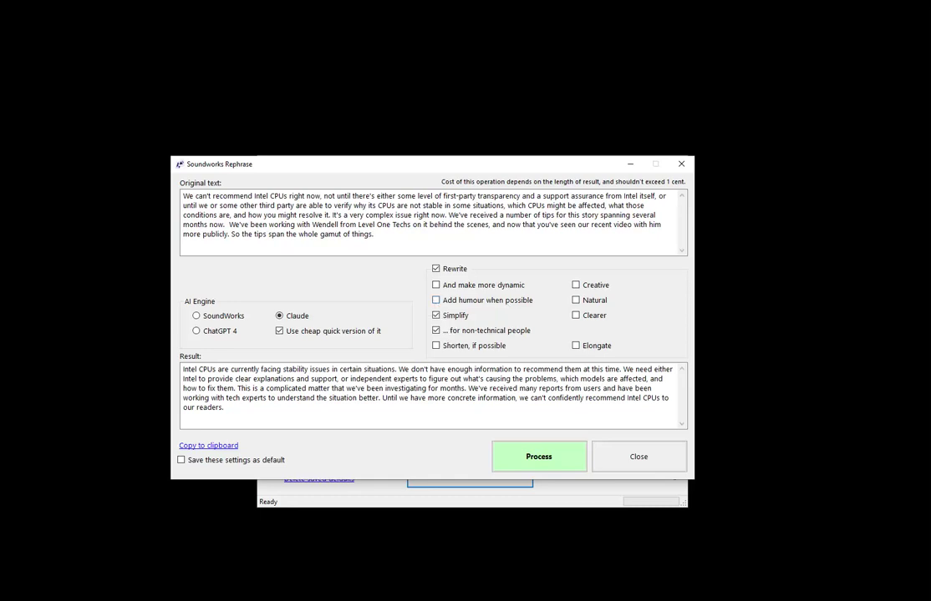
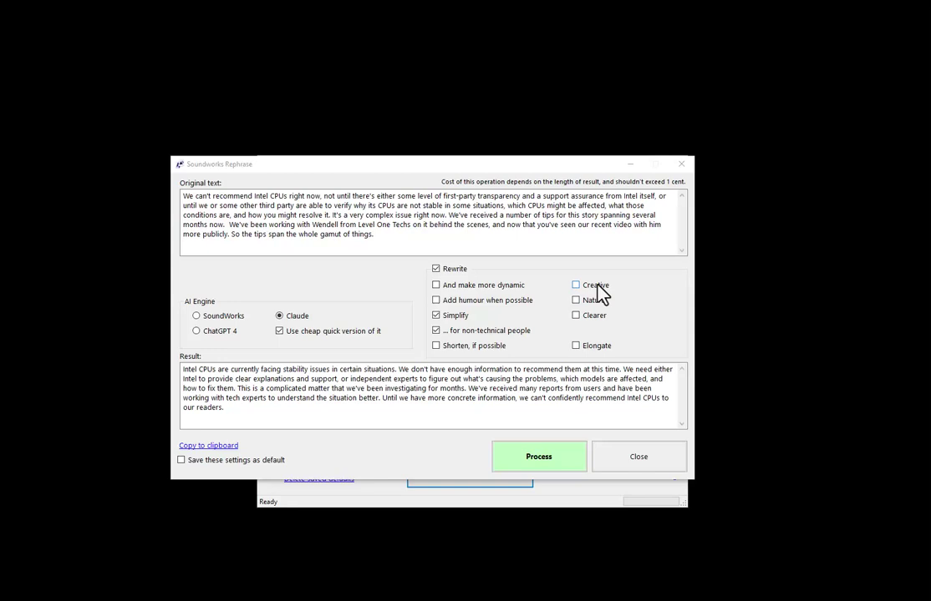
- Switch to Notepad, examine the greeting text in HelloWorld.txt, and close the file
key("alt+Tab")
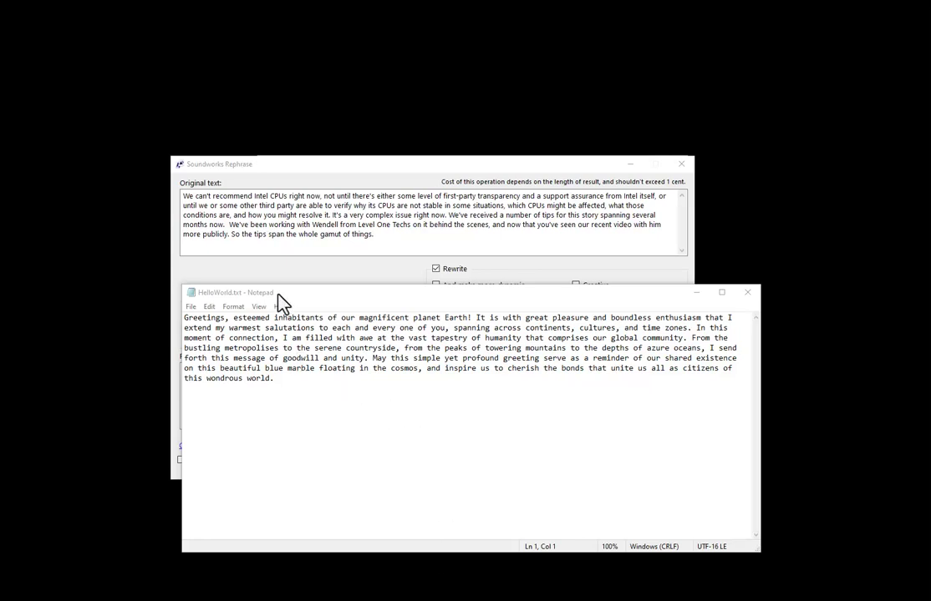
left_click_drag(281, 294, 303, 369)
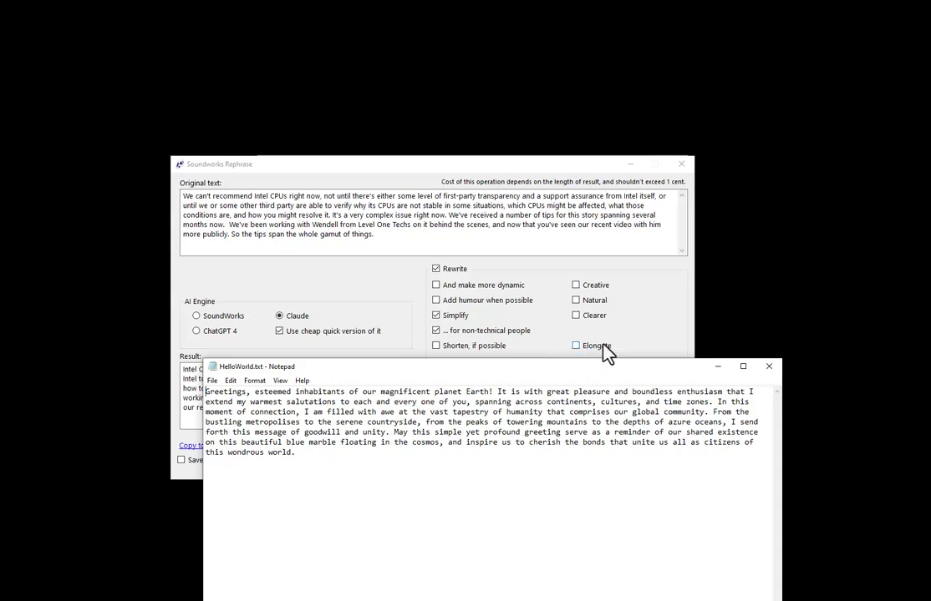
left_click_drag(415, 474, 185, 375)
left_click(406, 459)
left_click(769, 371)
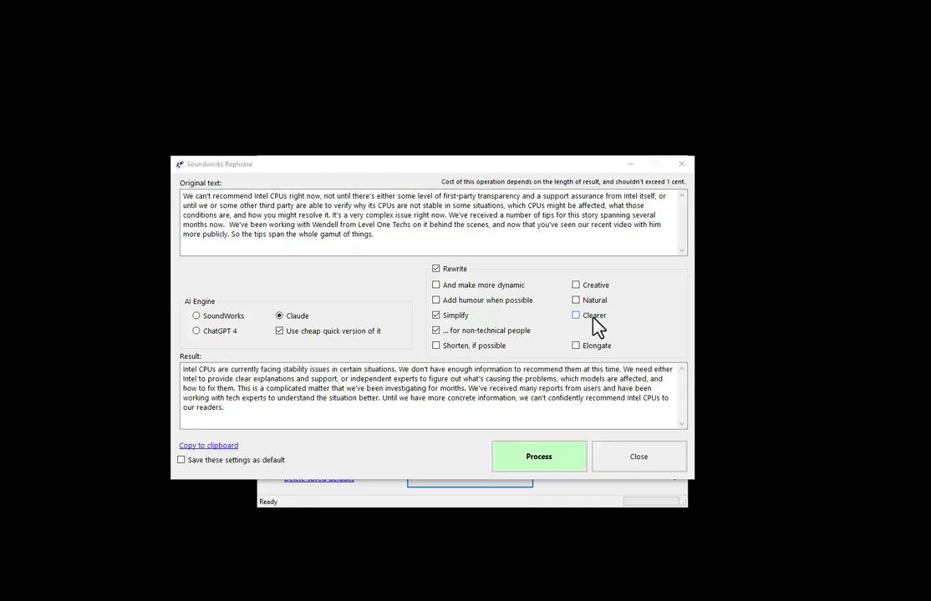
- Review the simplified result about Intel CPUs and accept it for this text portion
left_click(355, 415)
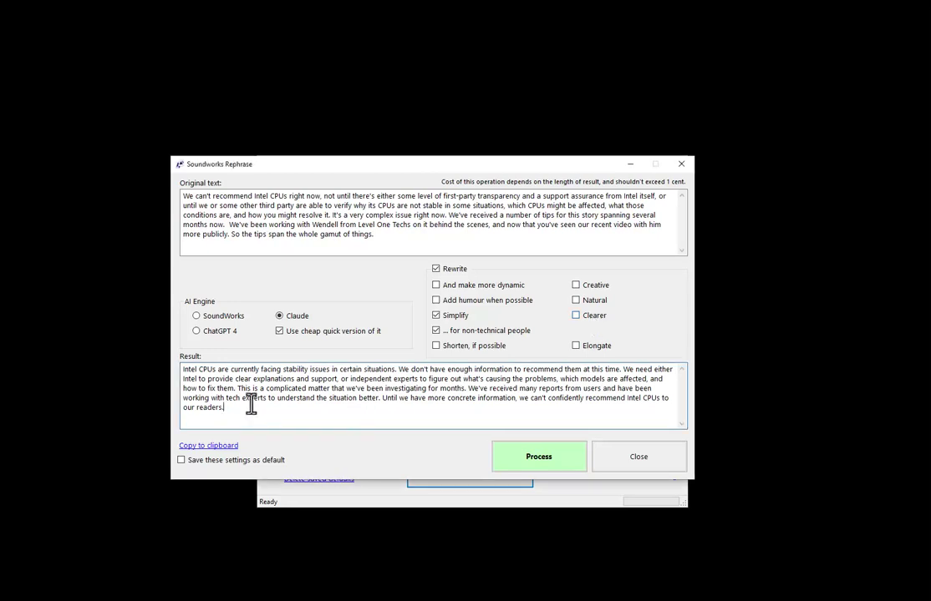
key("ctrl+a")
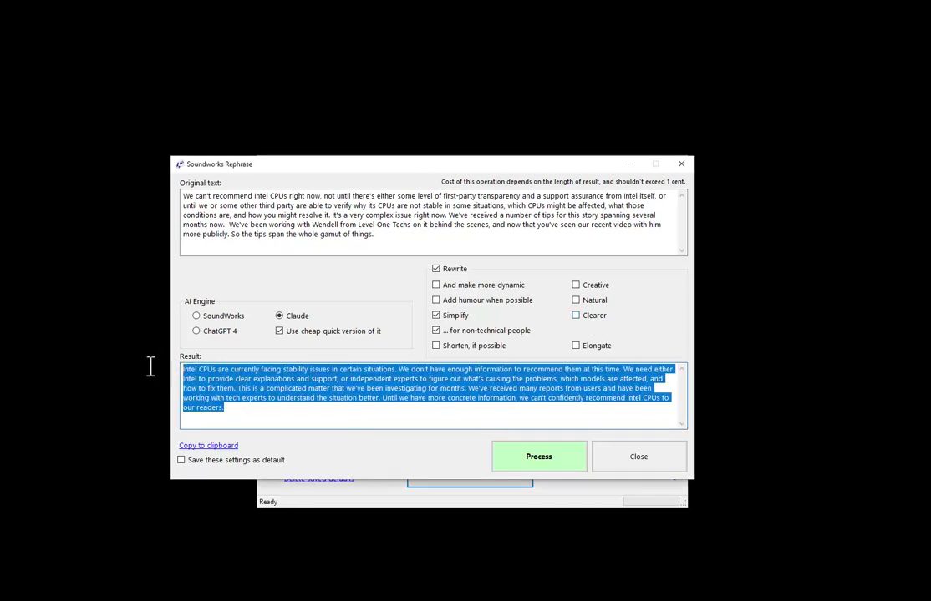
left_click(247, 408)
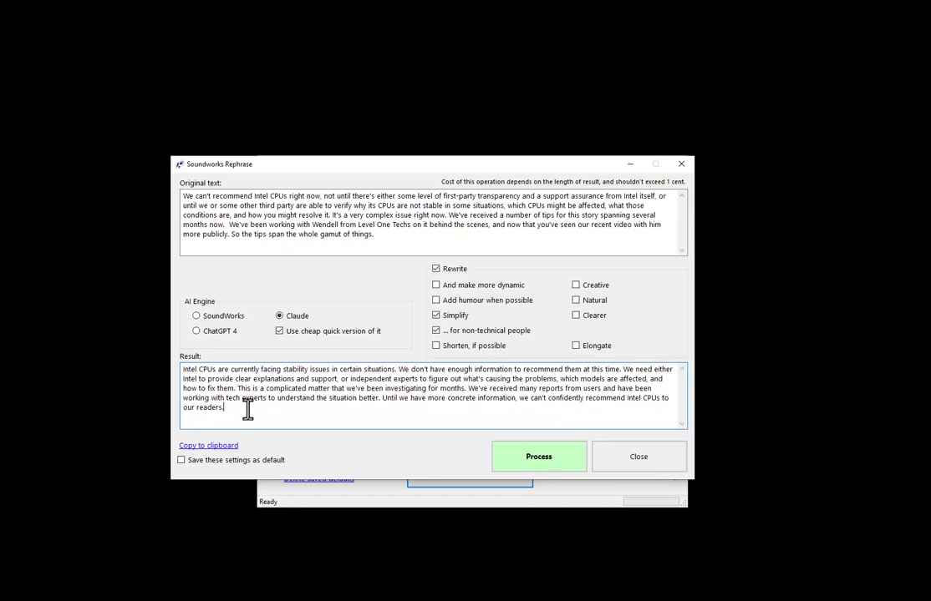
left_click(646, 464)
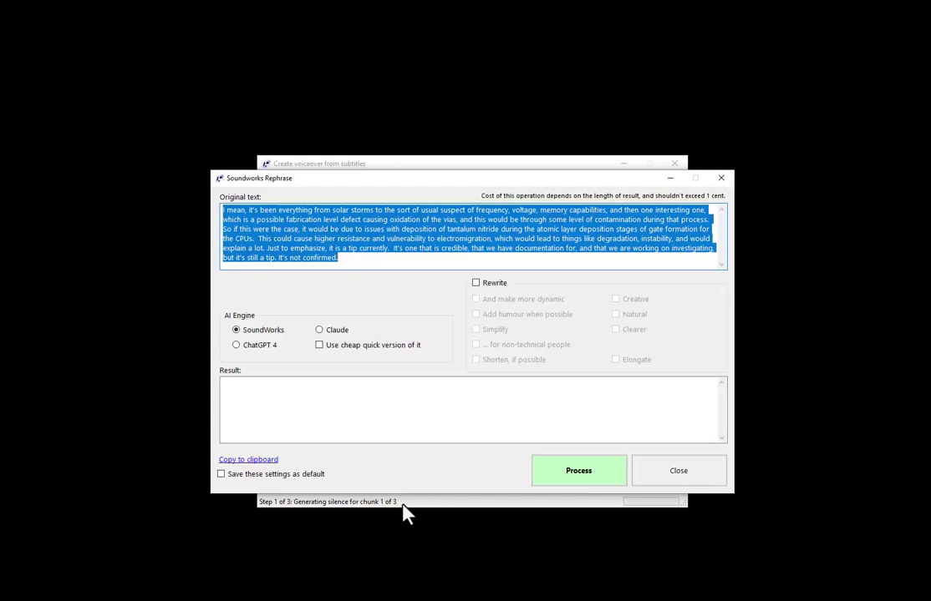
- Accept the two following text portions, on possible causes and on memory instability, without rewriting them
left_click(678, 472)
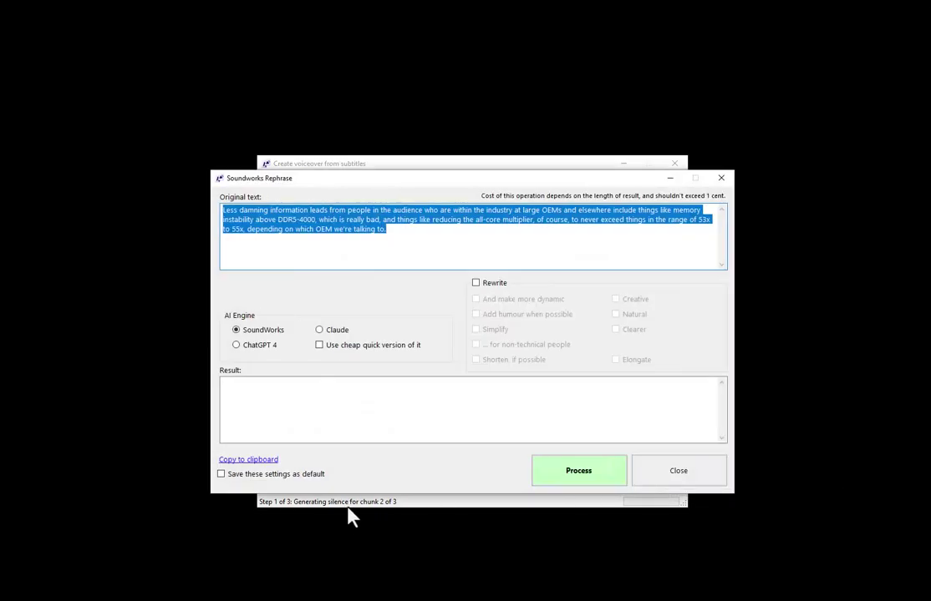
left_click_drag(315, 178, 284, 205)
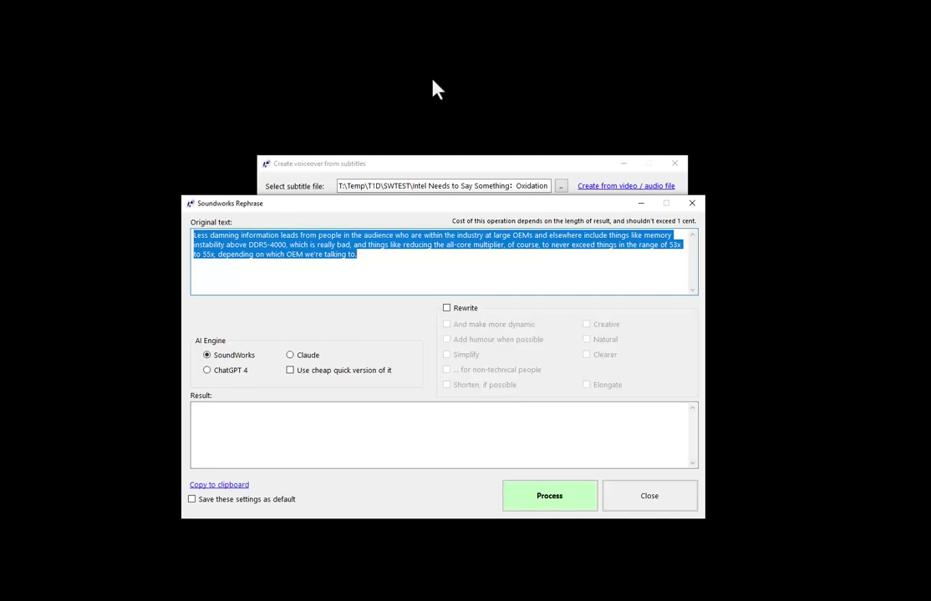
left_click(405, 262)
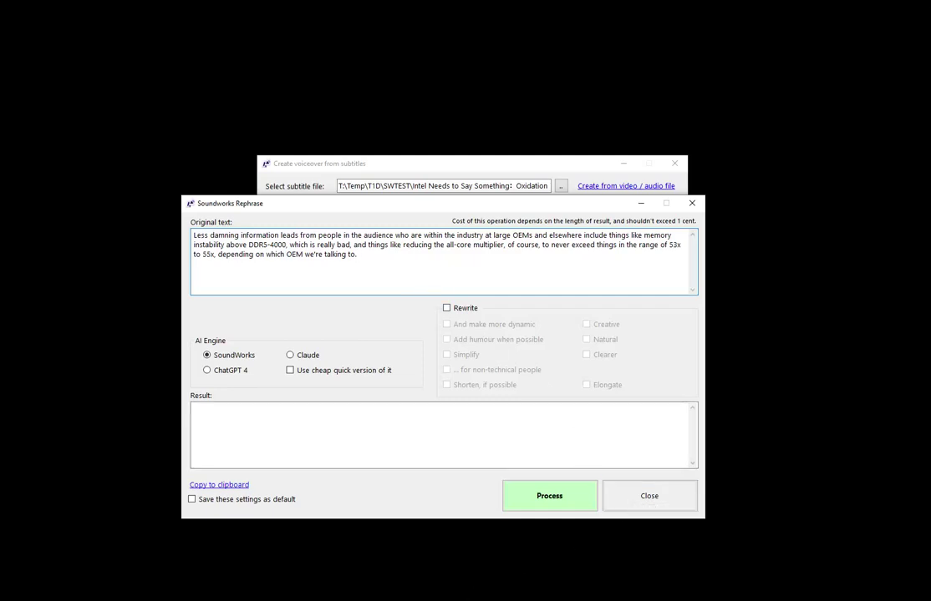
left_click(639, 503)
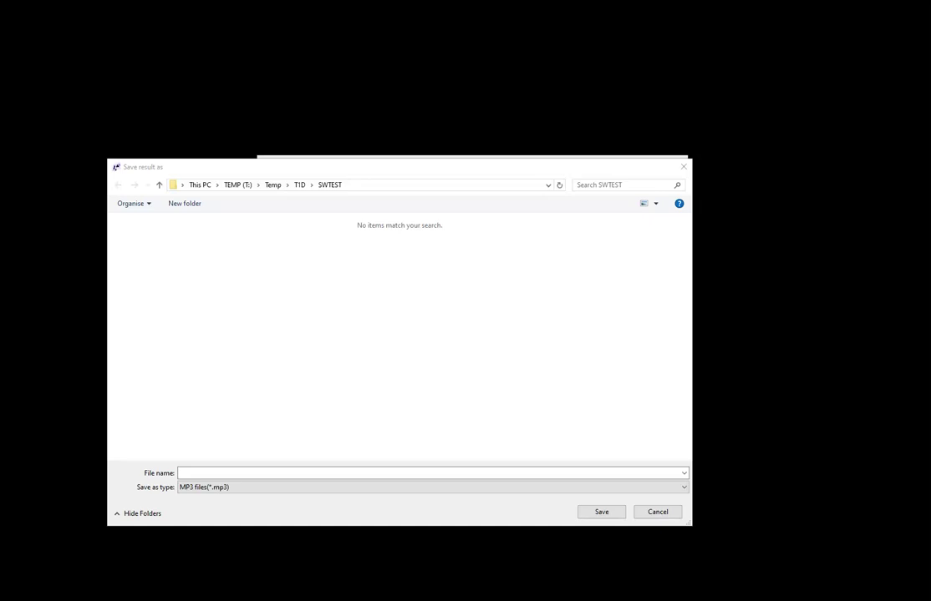
- Save the voiceover as "Intel Needs to Say Something: Oxidation Claims, New Microcode, & Benchmark Challenges [gTeubeClwRw].mp3" and acknowledge the save
left_click(284, 474)
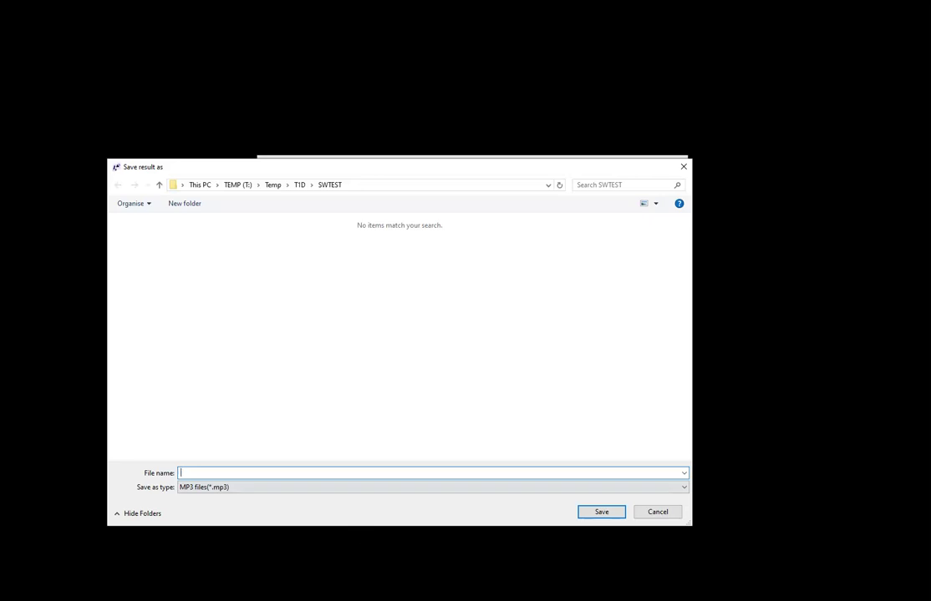
type("Intel Needs to Say Something: Oxidation Claims, New Microcode, & Benchmark Challenges [gTeubeClwRw].mp3")
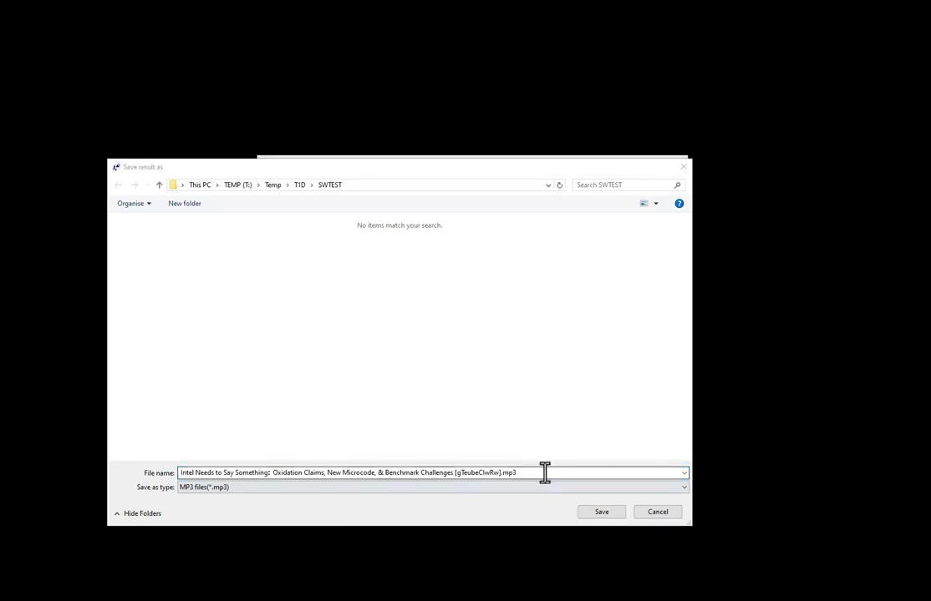
key("ctrl+a")
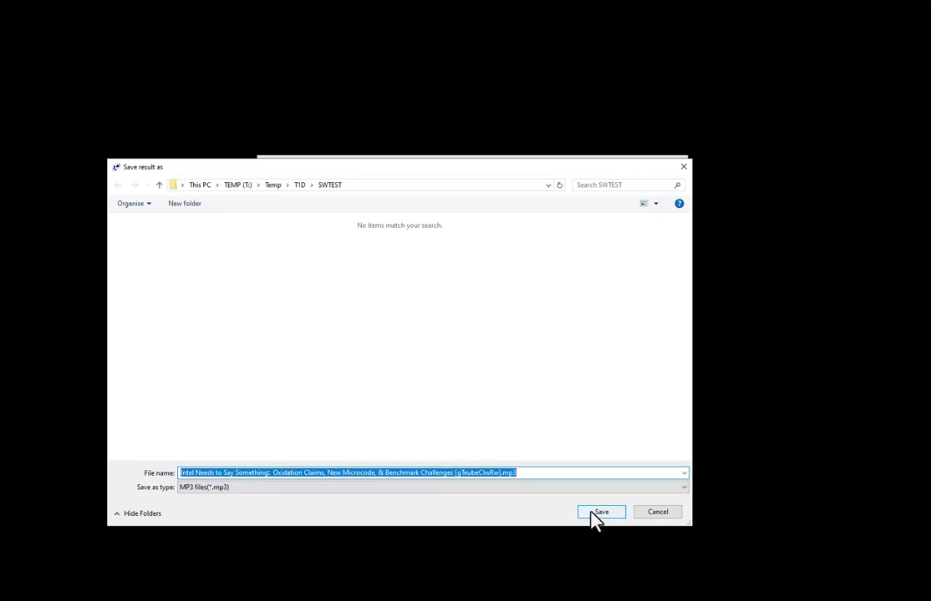
left_click(598, 513)
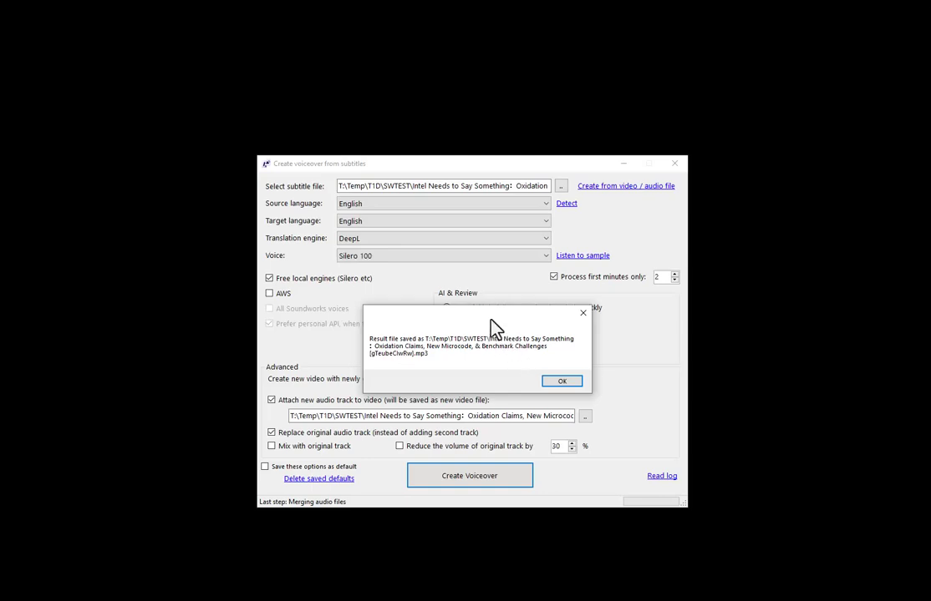
mouse_move(493, 324)
left_mouse_down()
mouse_move(474, 318)
mouse_move(480, 322)
left_mouse_up()
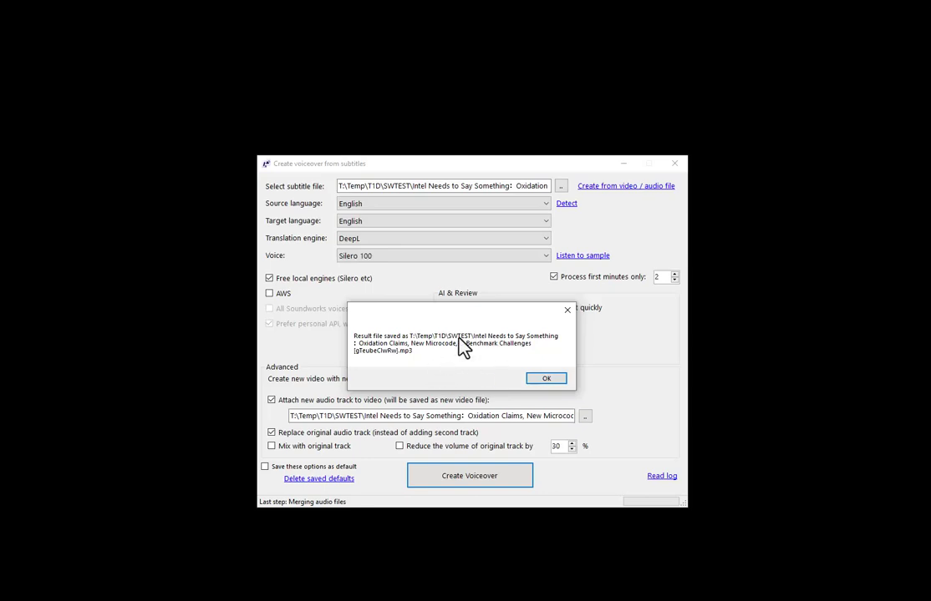
left_click_drag(458, 308, 451, 298)
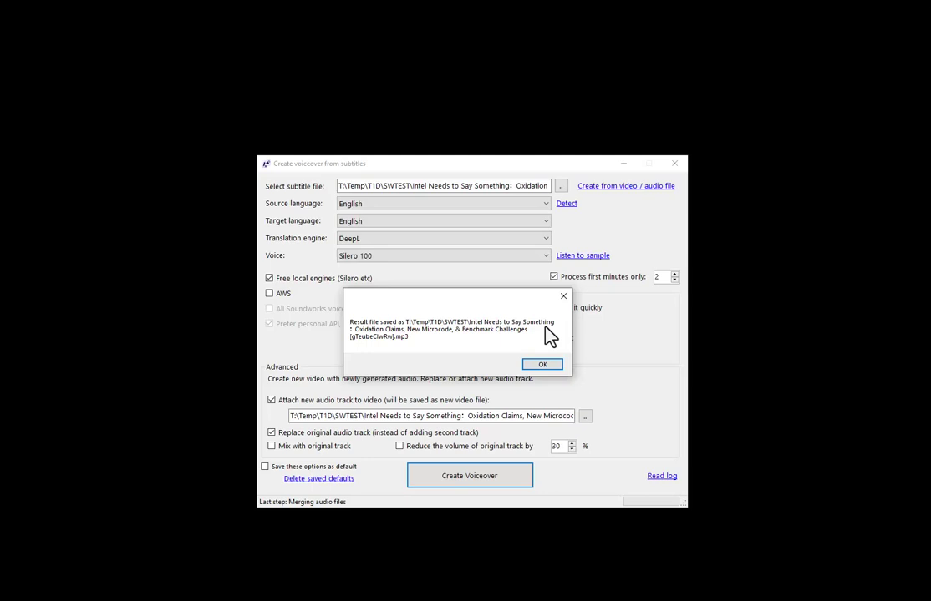
left_click(544, 365)
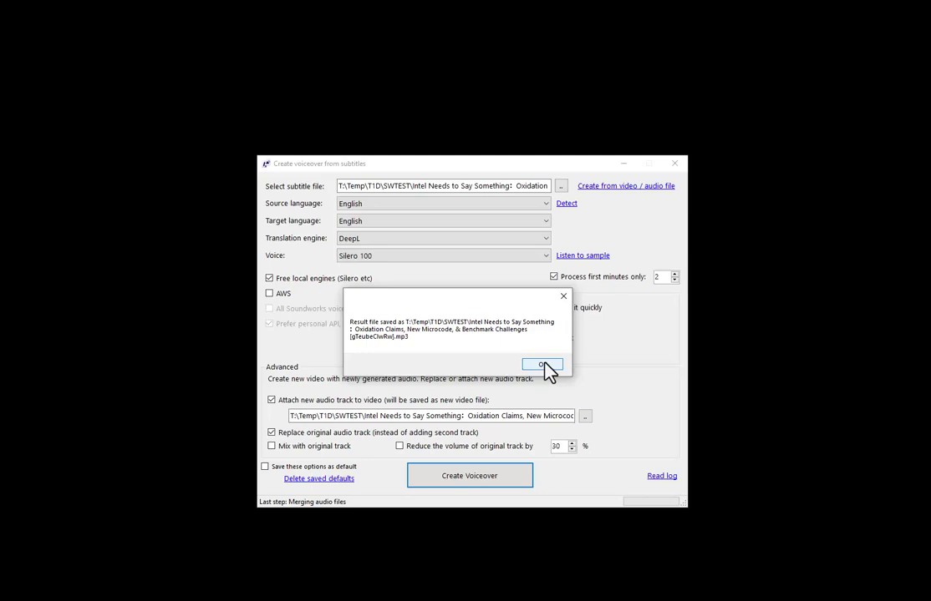
left_click(544, 365)
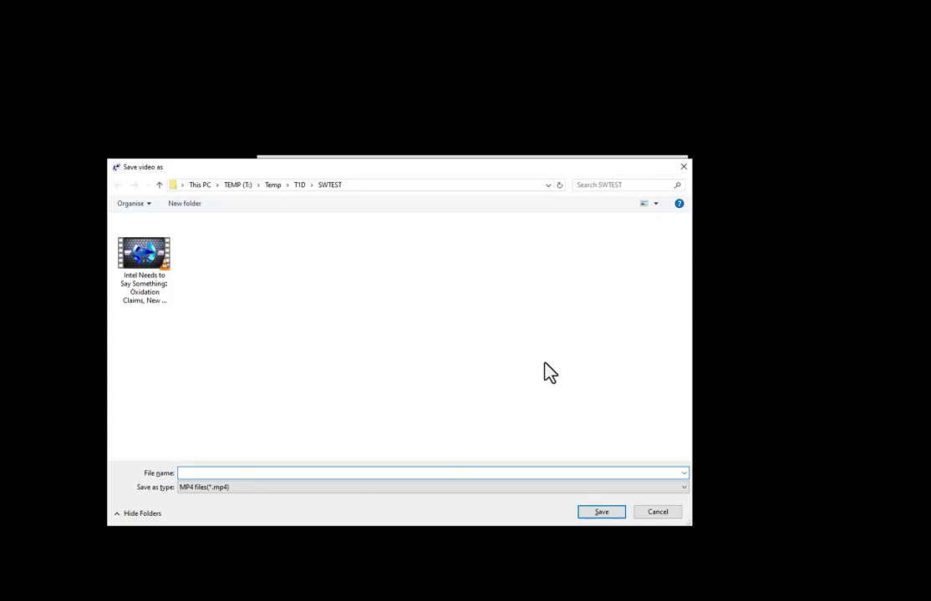
- Save the video with the new audio track as an MP4 file named Intel_2 and dismiss the message
type("I")
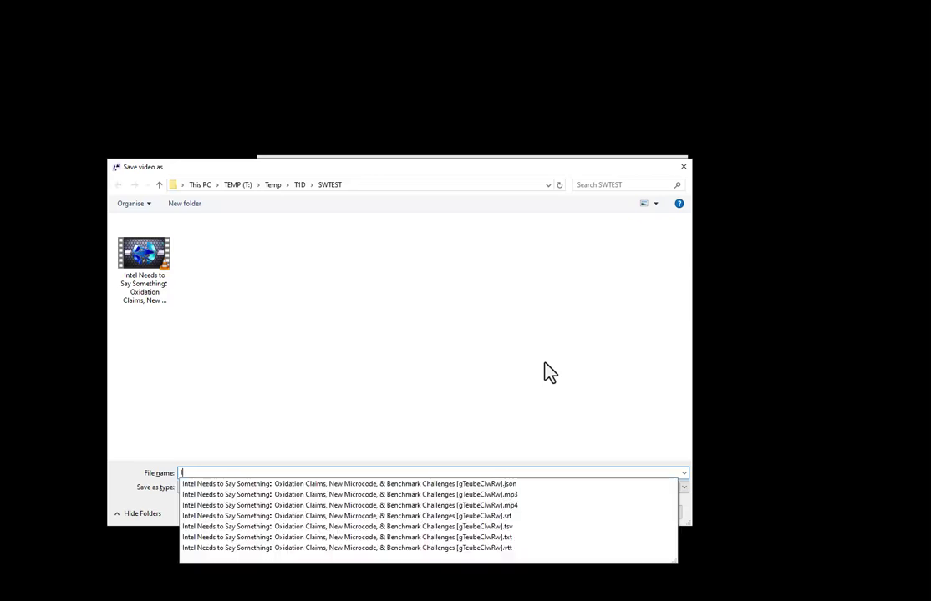
type("ntel_2")
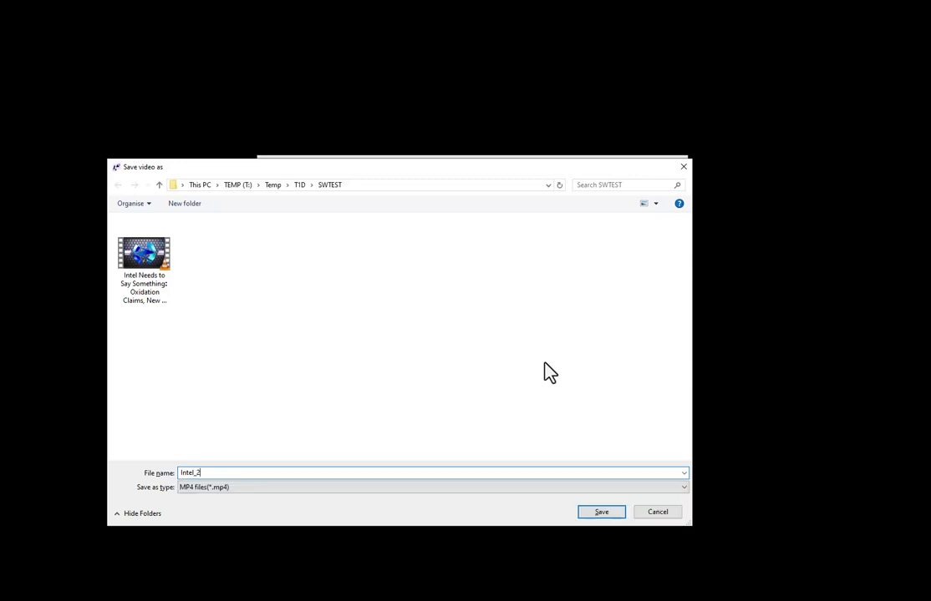
left_click(607, 513)
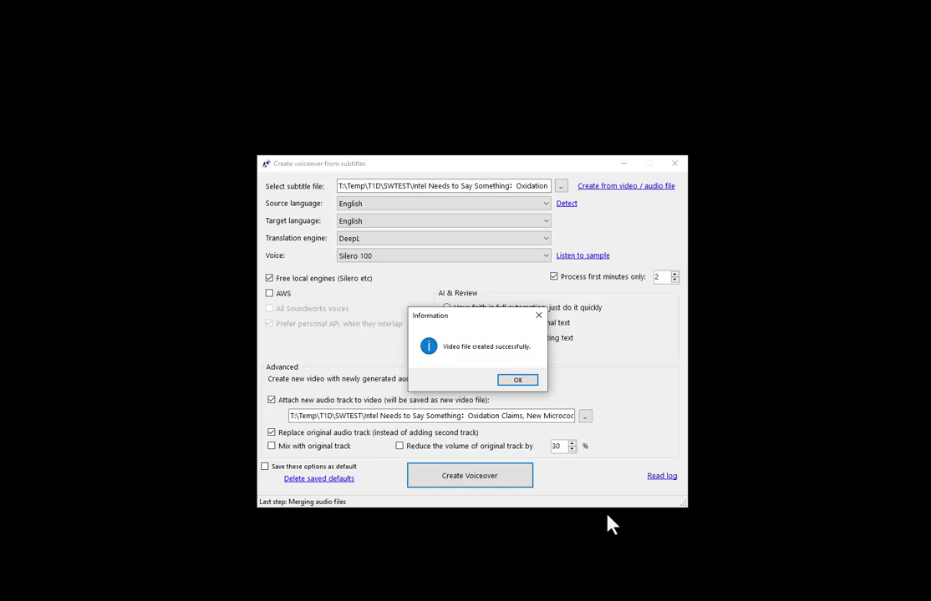
left_click(529, 385)
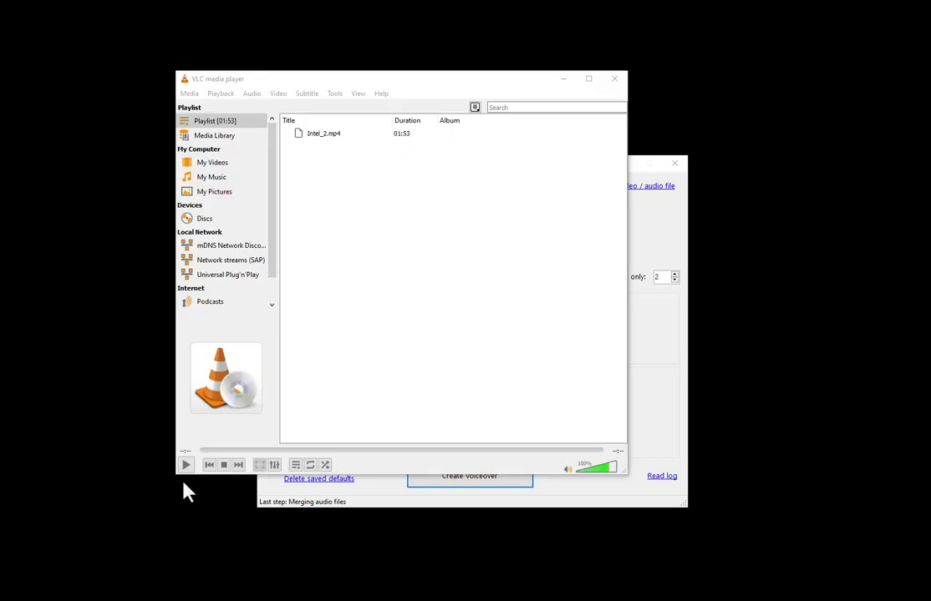
- Play Intel_2.mp4 in VLC media player and add a subtitle file to compare with the new voiceover
left_click(185, 465)
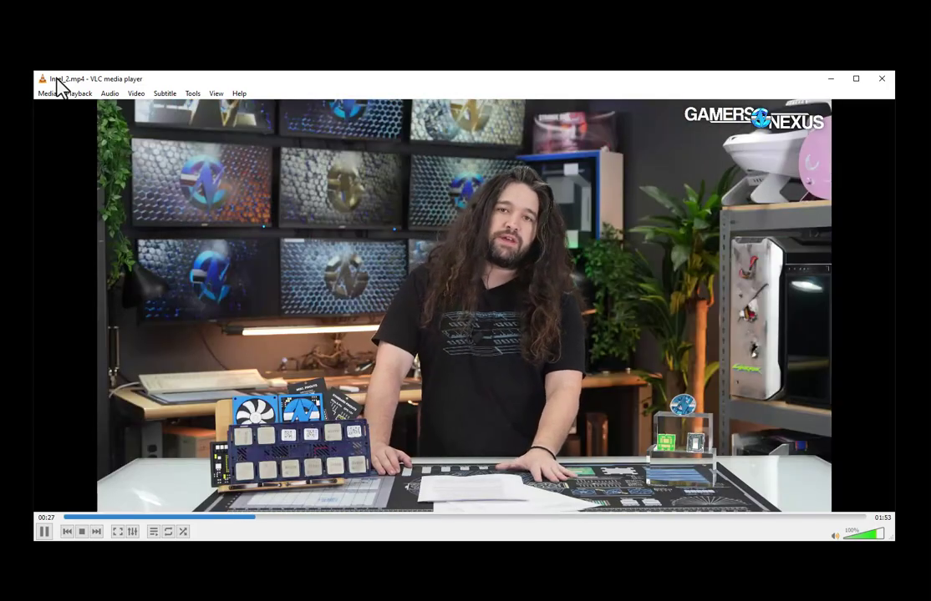
left_click(133, 94)
mouse_move(140, 109)
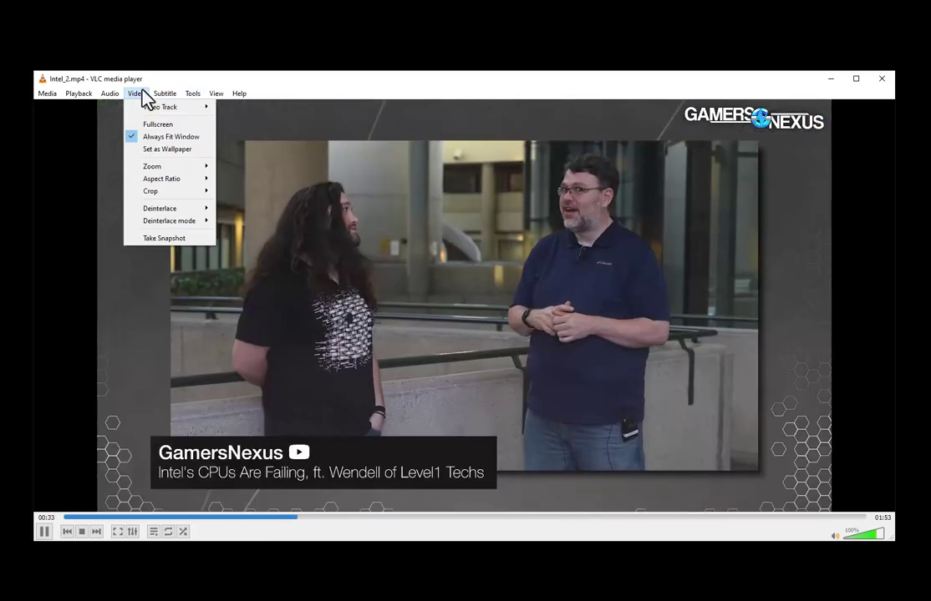
mouse_move(162, 94)
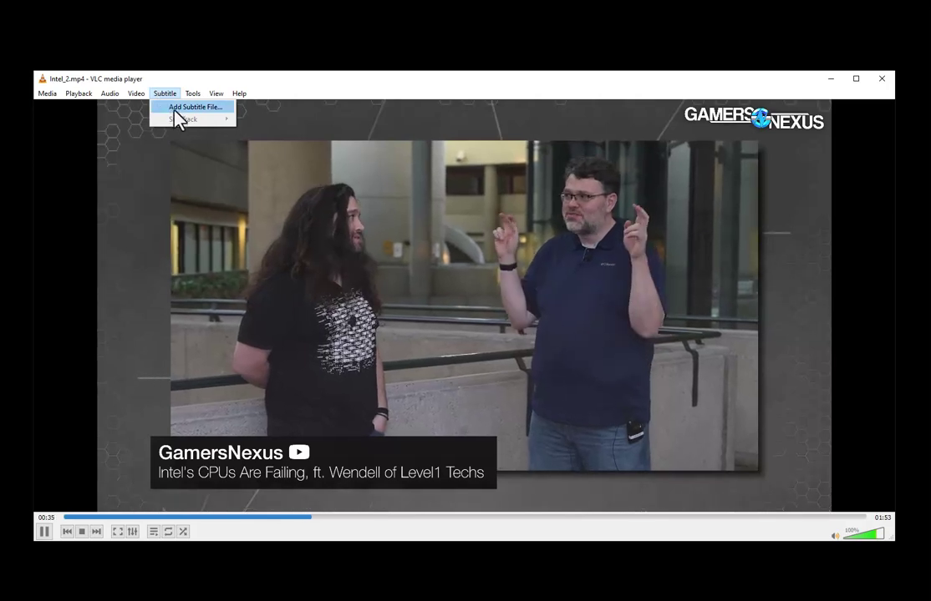
left_click(186, 107)
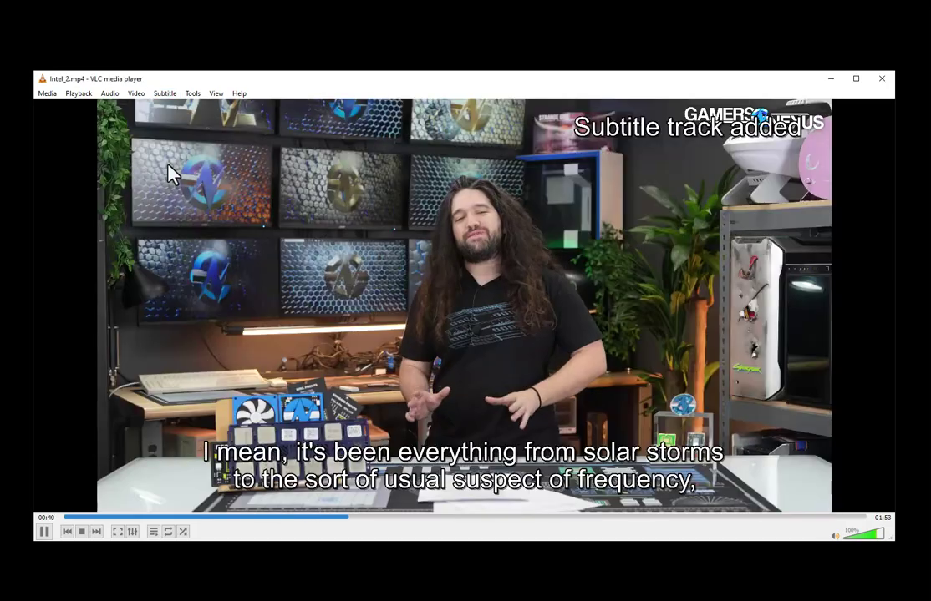
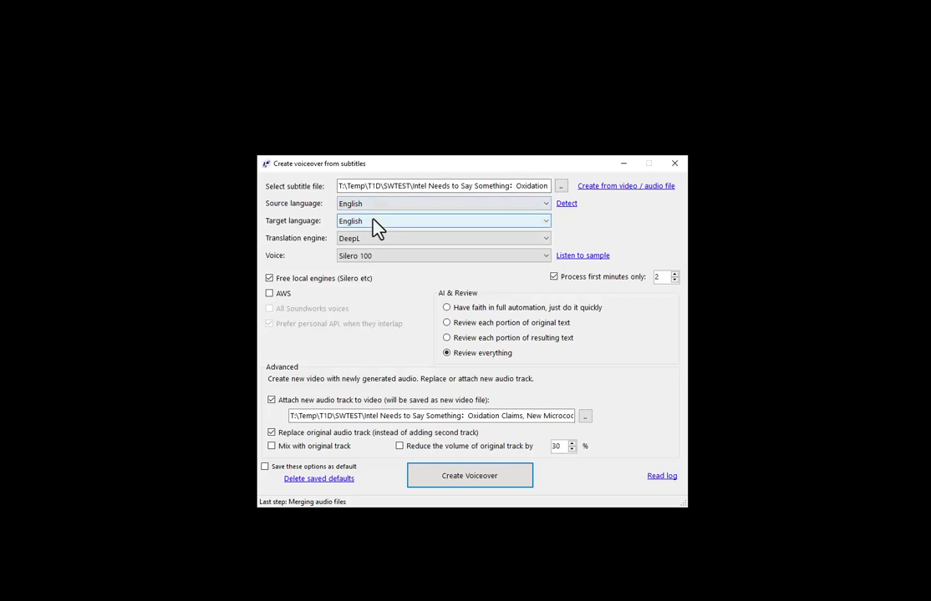
- Set the voiceover's target language to French and check which voices are offered
left_click(377, 226)
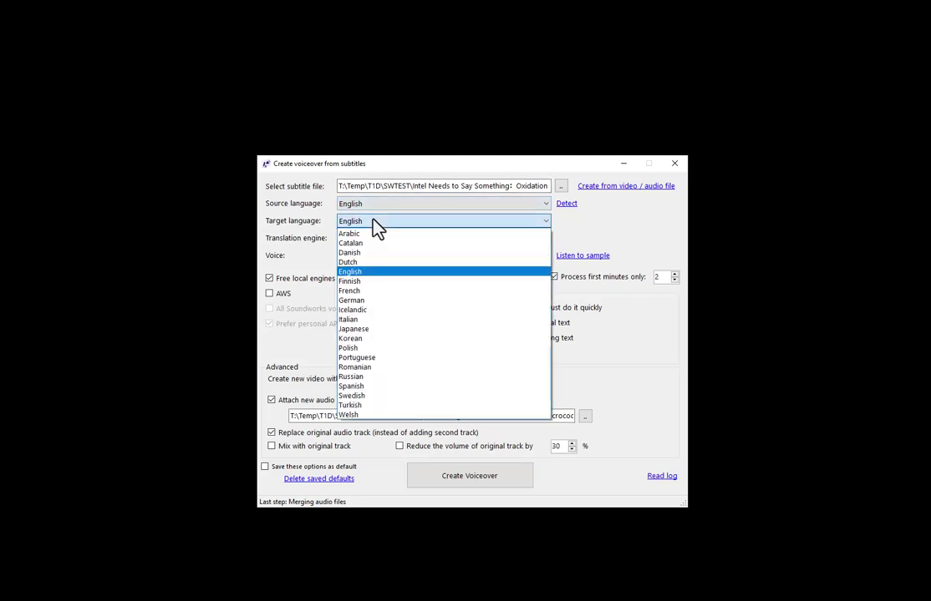
left_click(351, 291)
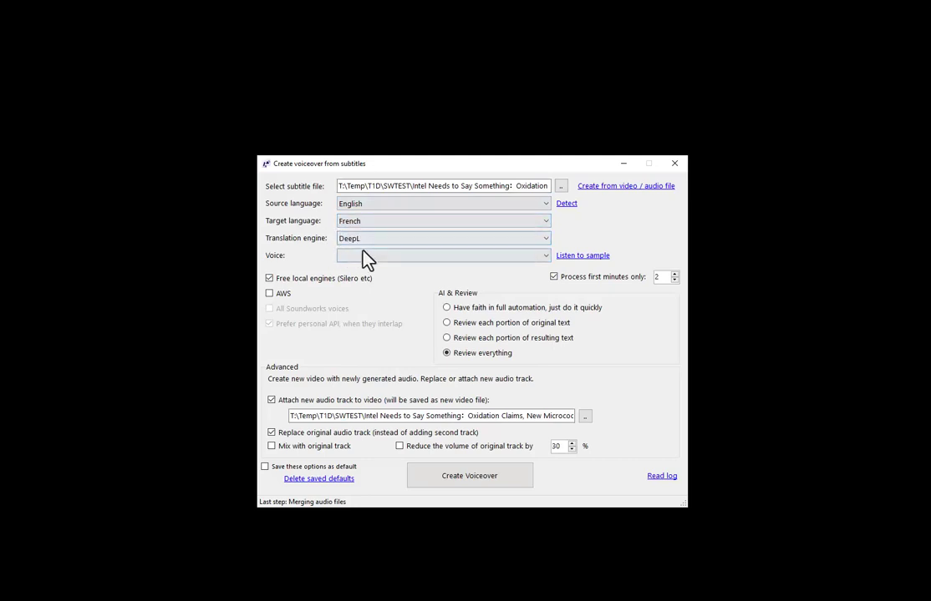
left_click(365, 254)
left_click(364, 251)
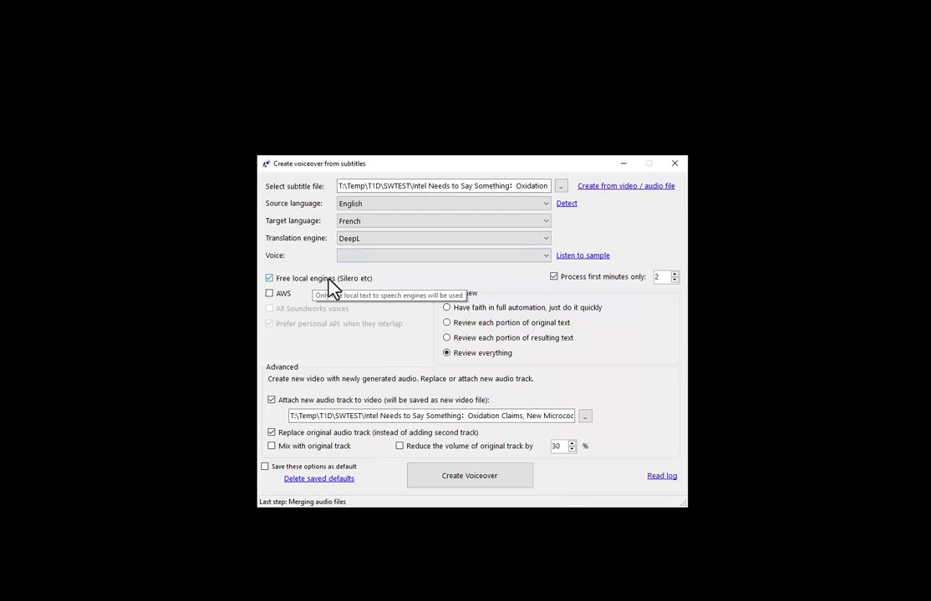
- Enable AWS alongside the free local engines and check the list of French voices again
left_click(399, 257)
left_click(399, 256)
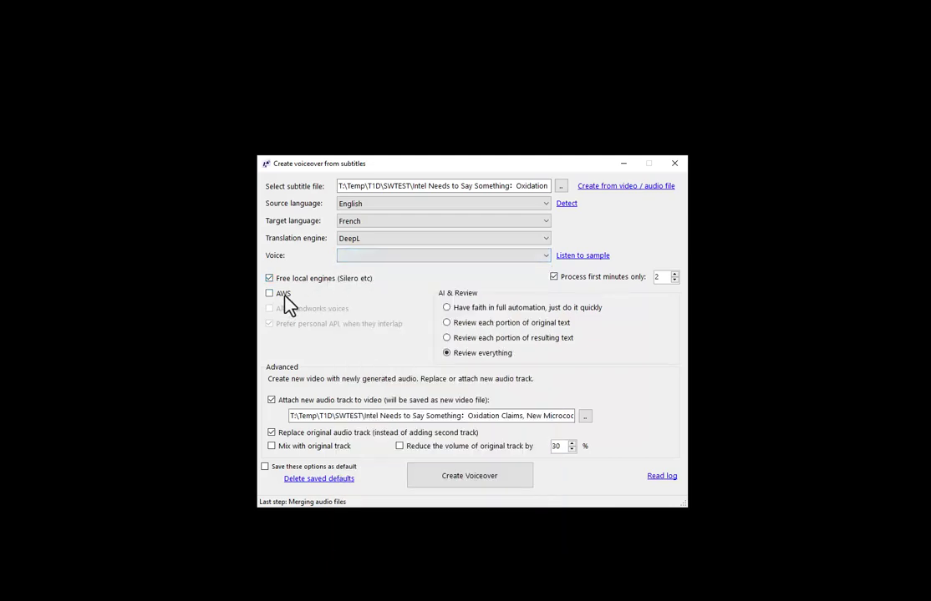
left_click(388, 261)
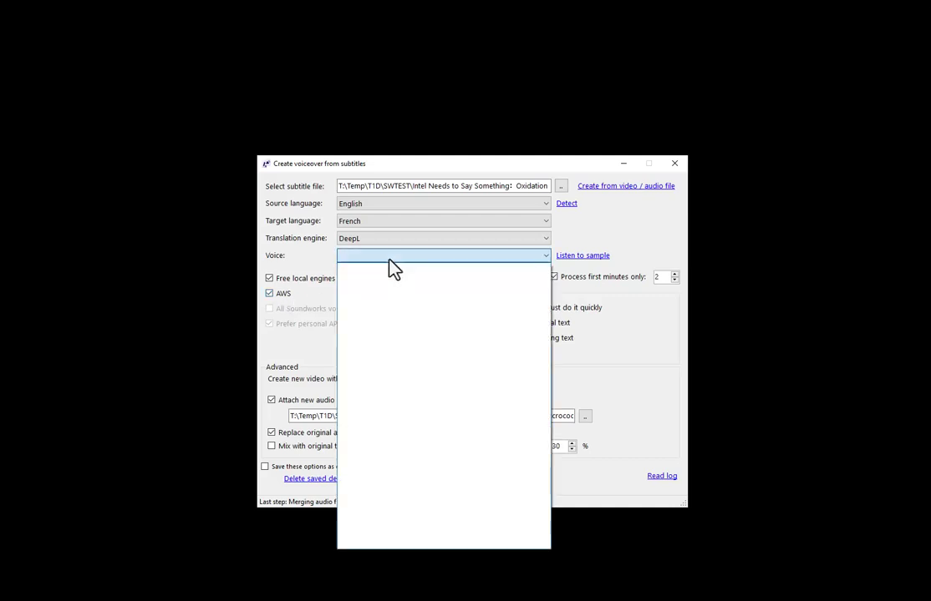
left_click(389, 261)
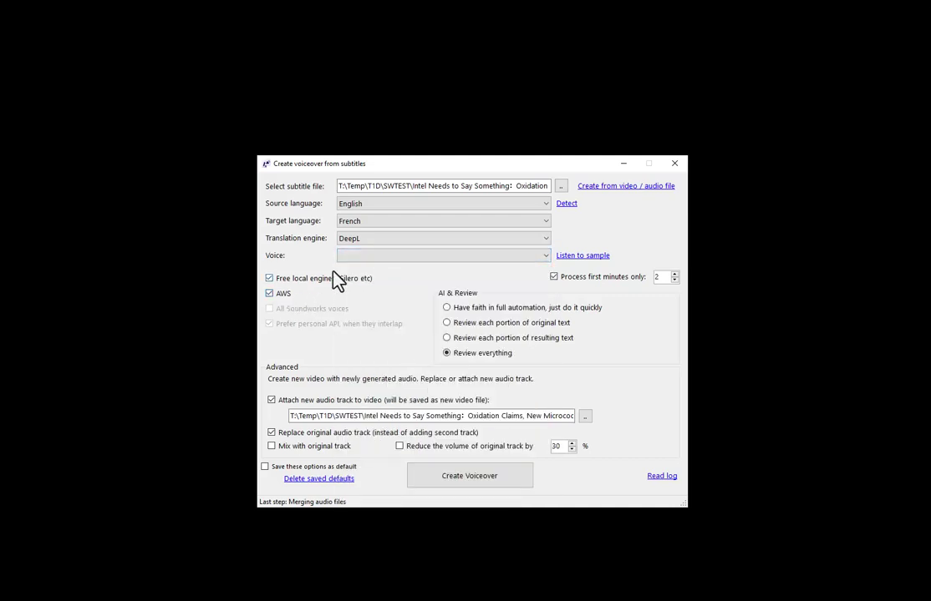
- Switch the target language to English and back to French to reload the voices, and check the French voice list
left_click(367, 259)
left_click(370, 266)
left_click(378, 223)
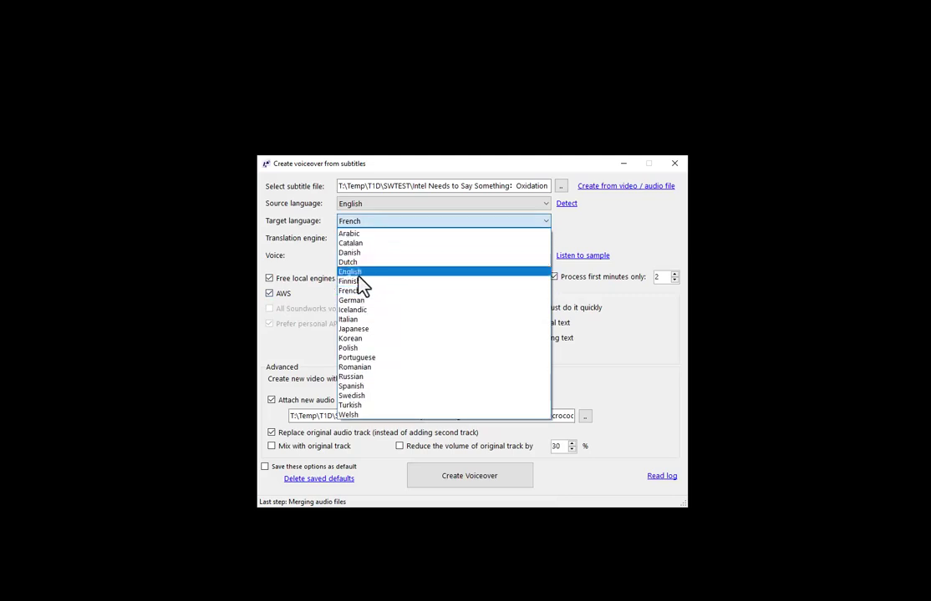
left_click(359, 272)
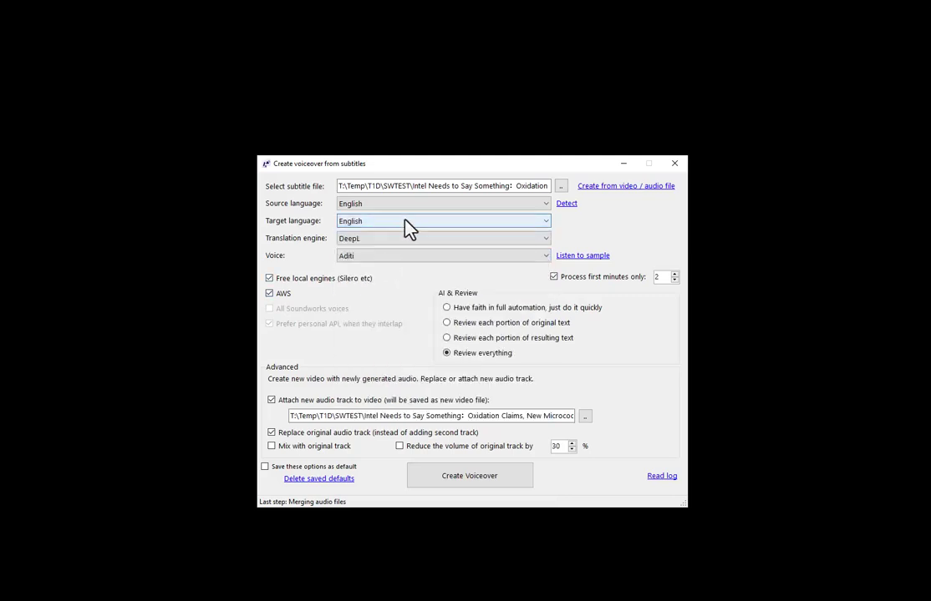
left_click(382, 223)
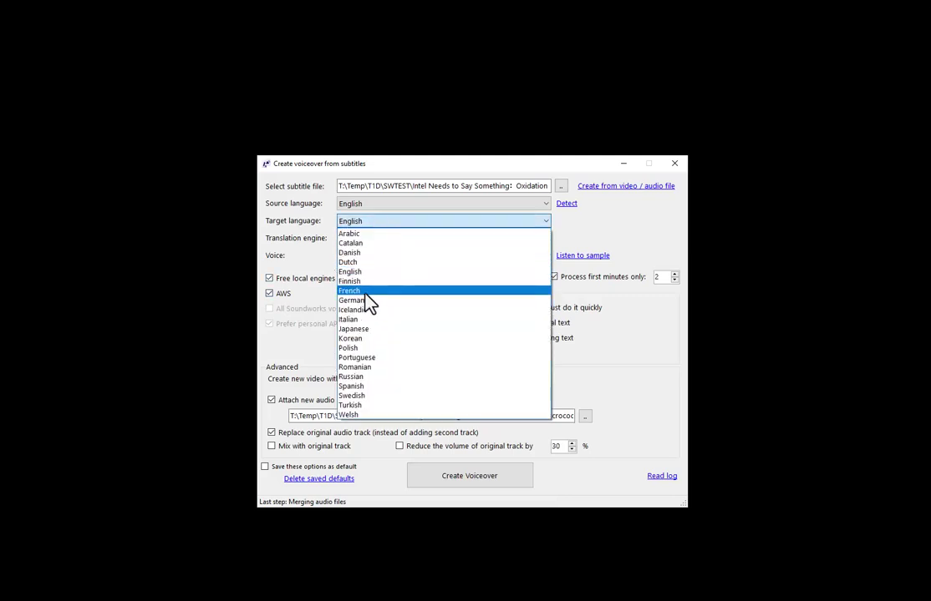
left_click(372, 290)
left_click(373, 260)
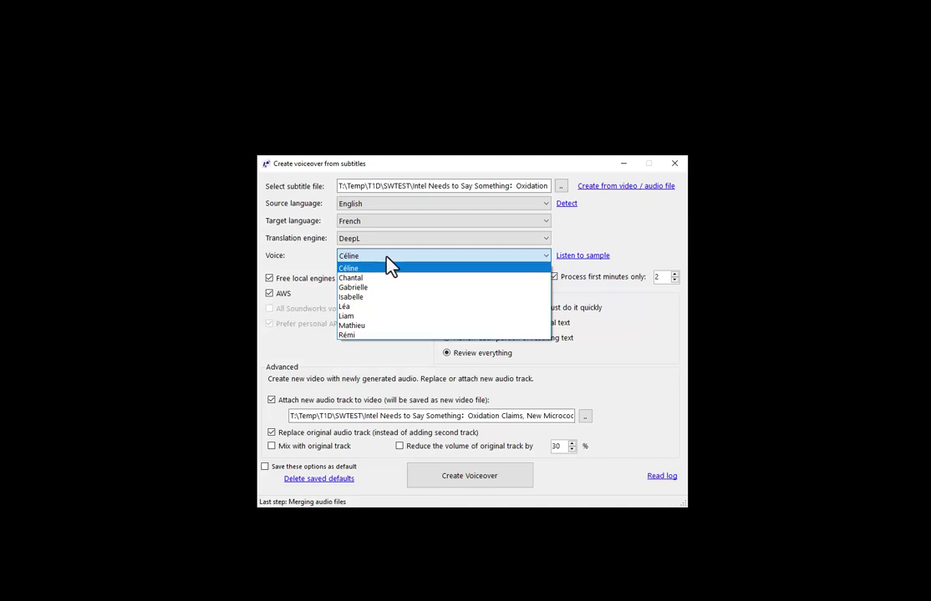
left_click(386, 258)
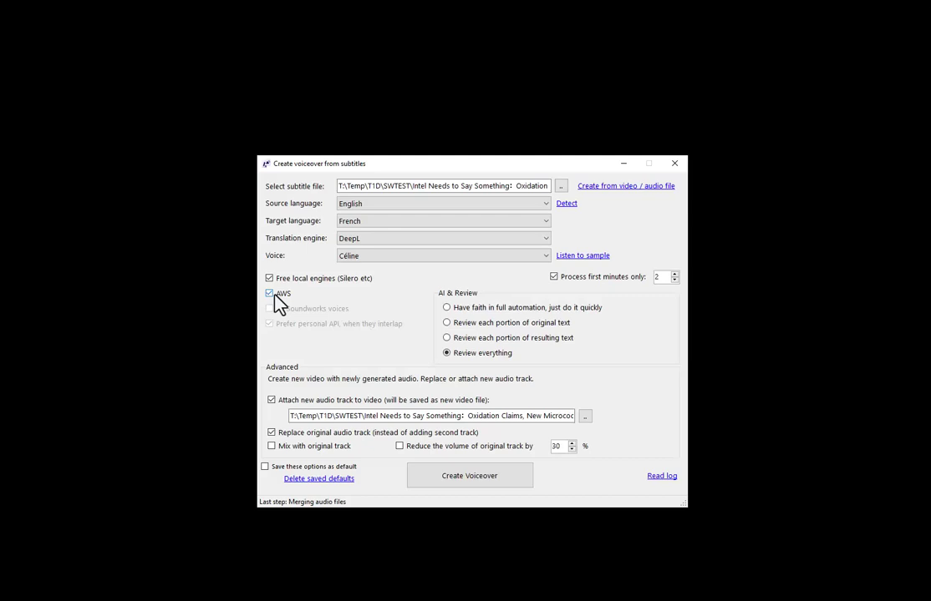
- Disable the free local engines so that only AWS is enabled, and choose Céline in the French voice list
left_click(372, 259)
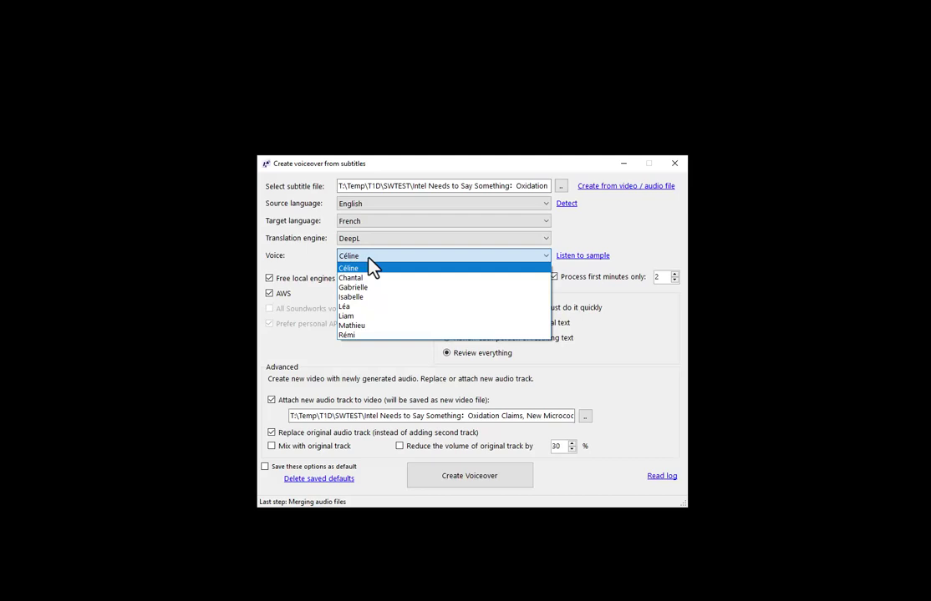
left_click(373, 268)
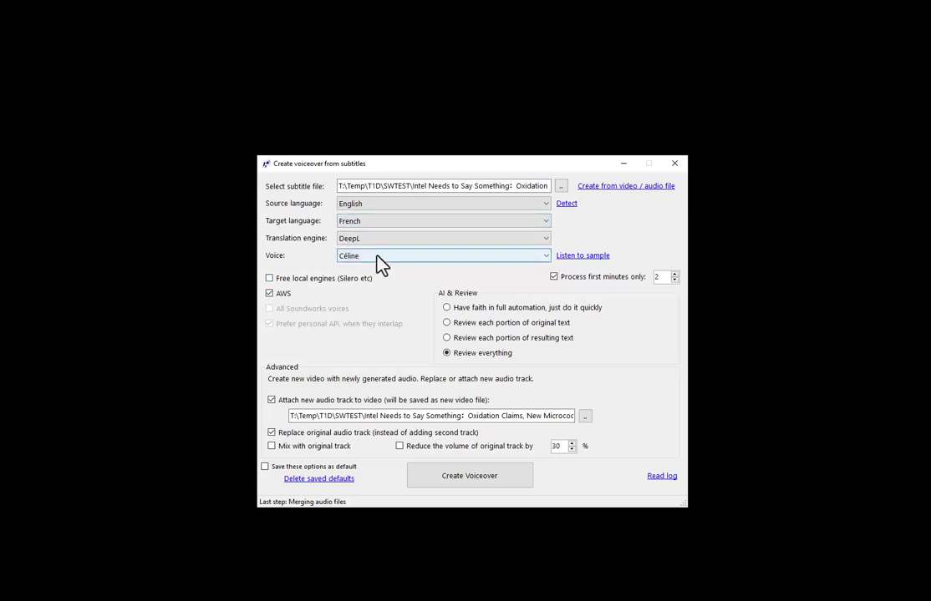
left_click(378, 256)
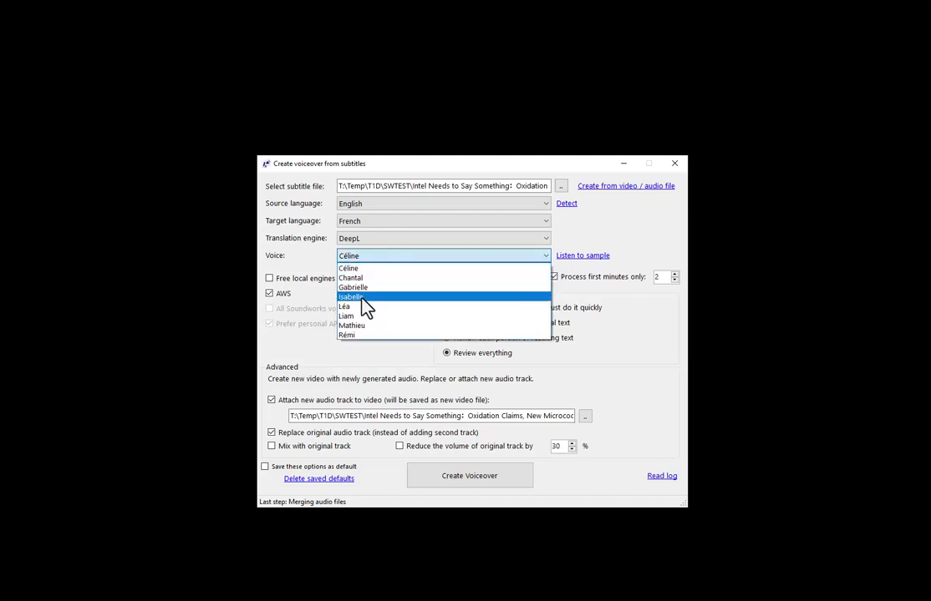
left_click(401, 270)
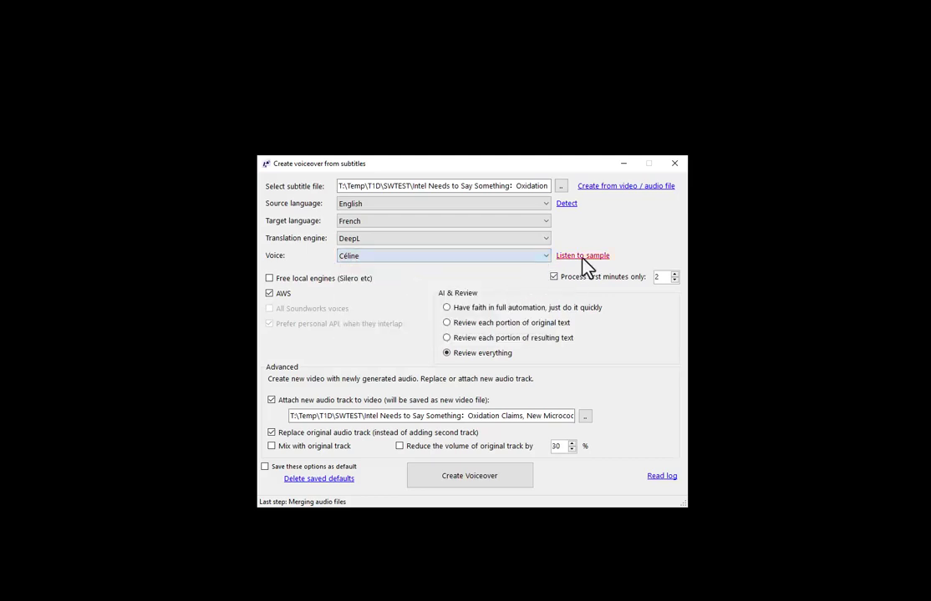
- Try the French voices Chantal, Gabrielle and Liam, and listen to Liam's sample
left_click(511, 264)
left_click(447, 277)
left_click(489, 258)
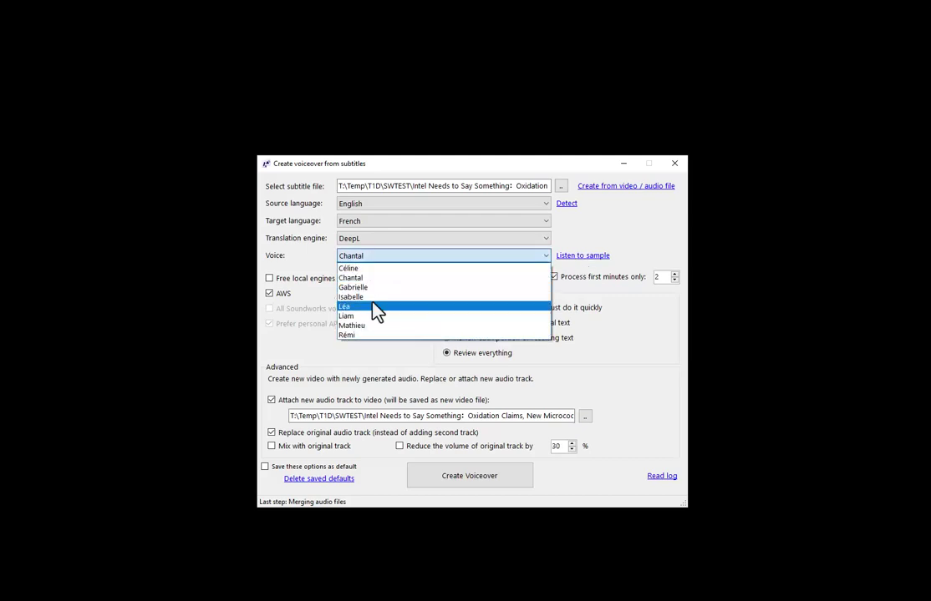
left_click(371, 287)
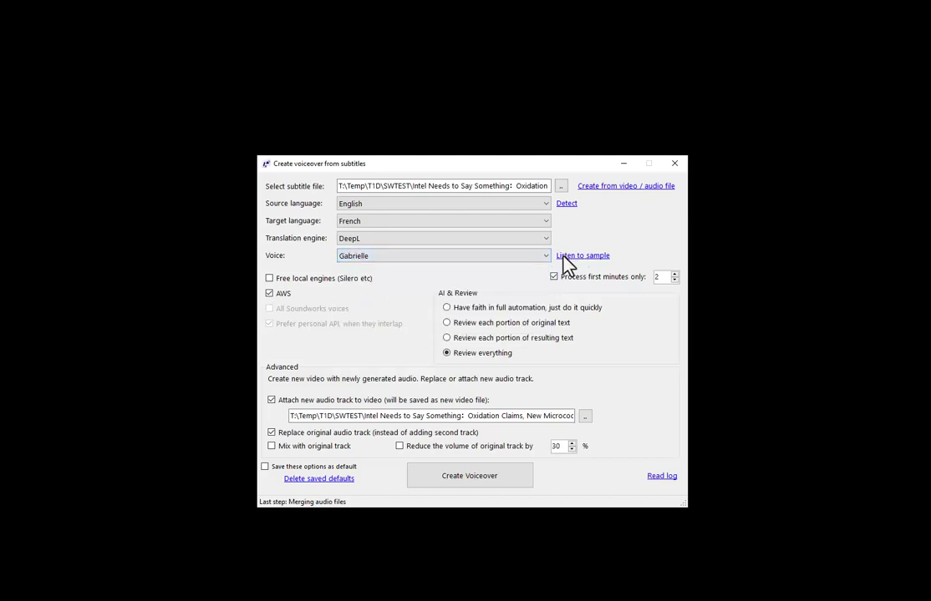
left_click(381, 262)
left_click(394, 316)
left_click(586, 256)
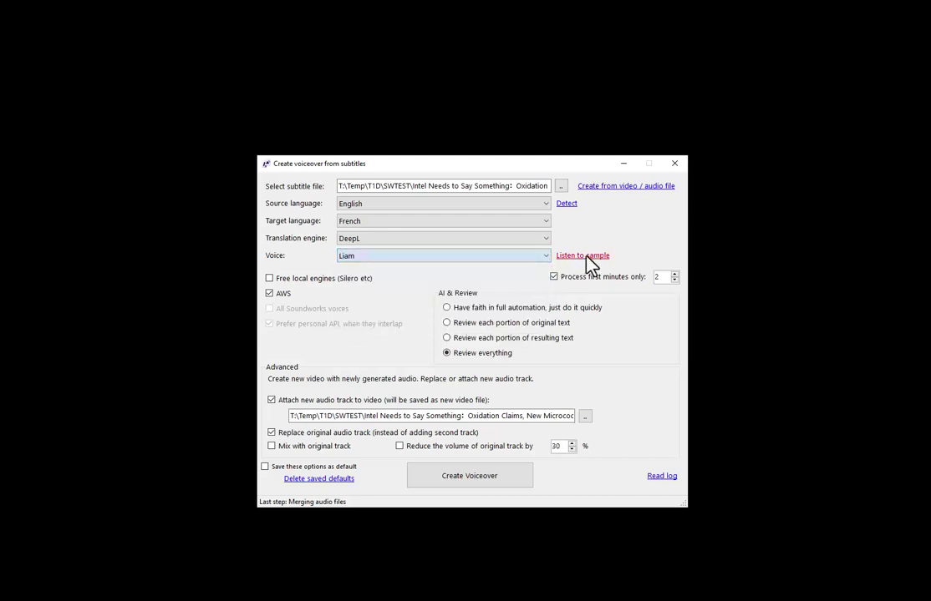
- Try the voices Mathieu and Rémi, and settle on Liam for the French voiceover
left_click(496, 258)
left_click(354, 326)
left_click(470, 257)
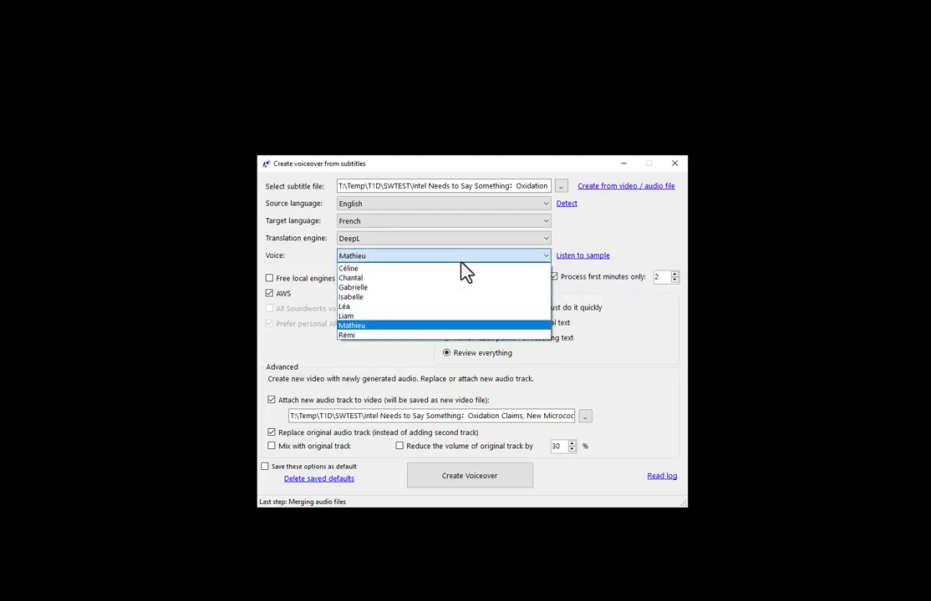
left_click(358, 335)
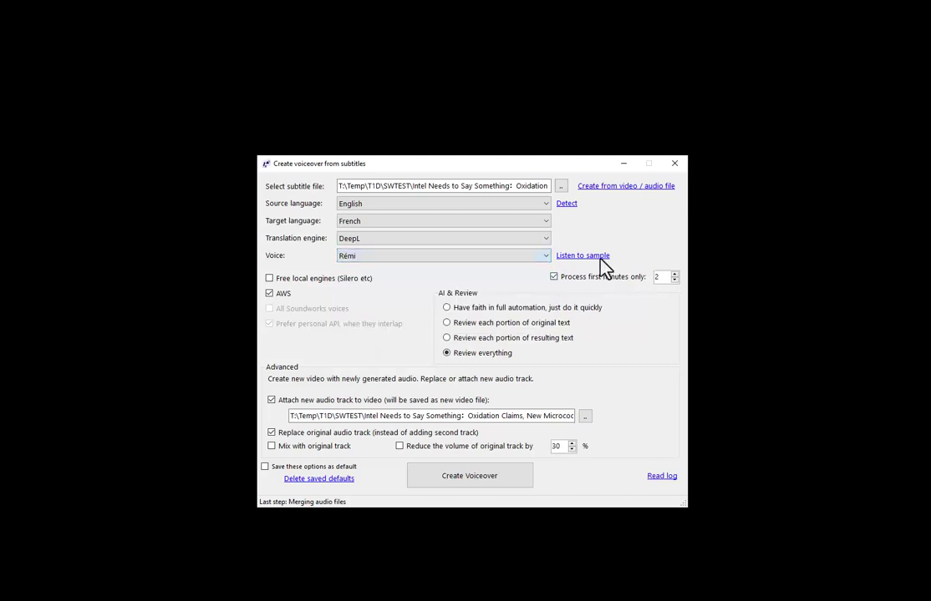
left_click(383, 259)
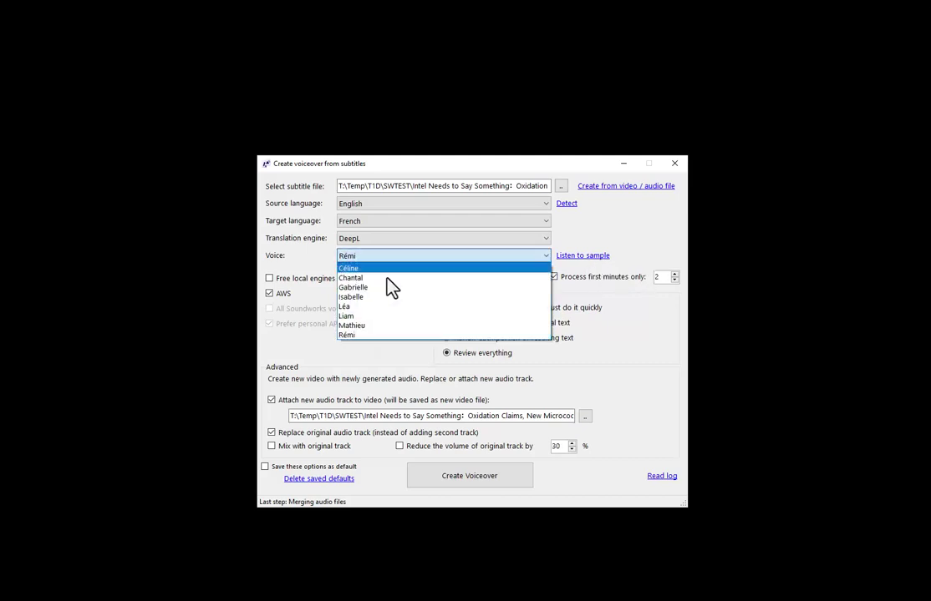
left_click(358, 317)
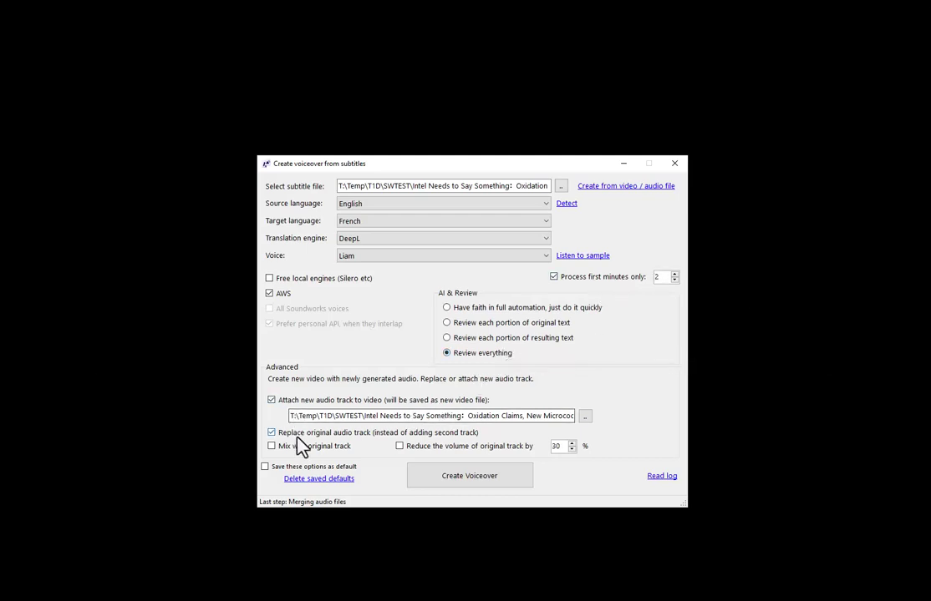
- Start creating the French voiceover, confirm the operation, and process the first English portion without rewriting it
left_click(473, 481)
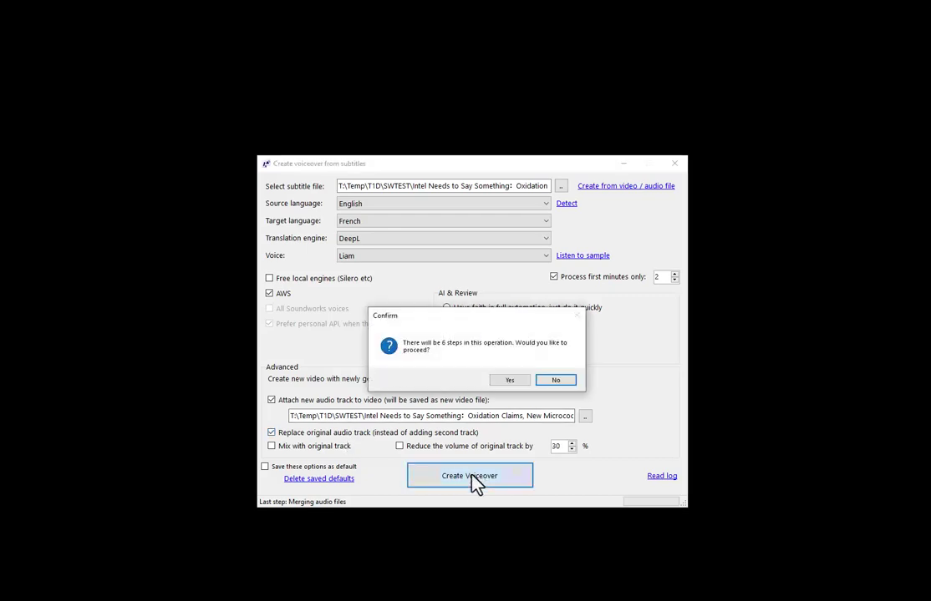
left_click(494, 385)
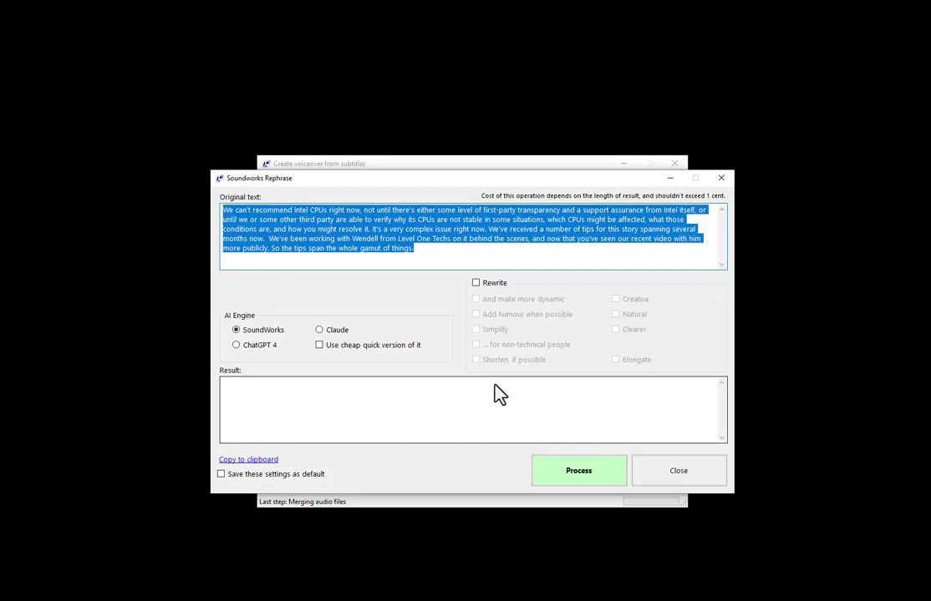
left_click(449, 263)
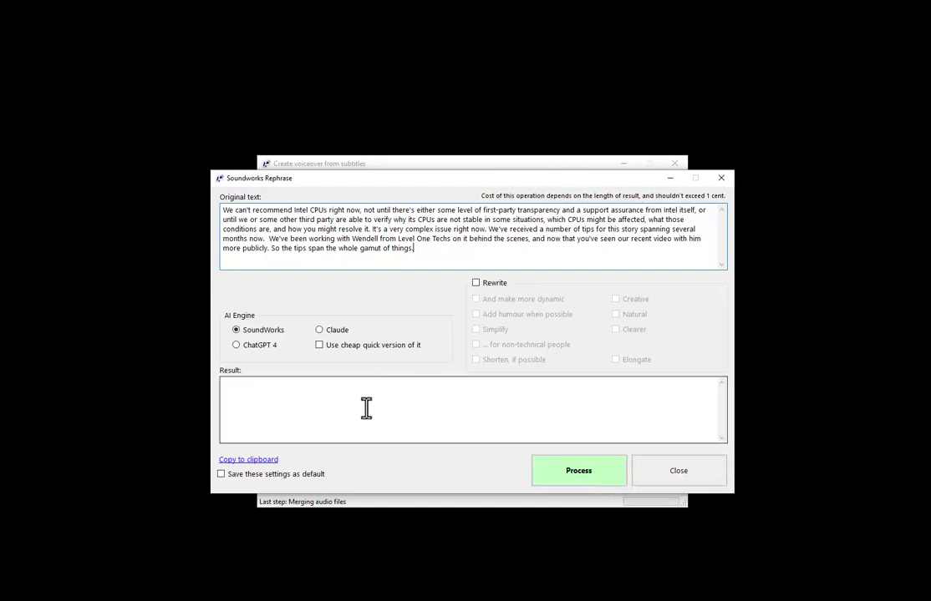
left_click(567, 473)
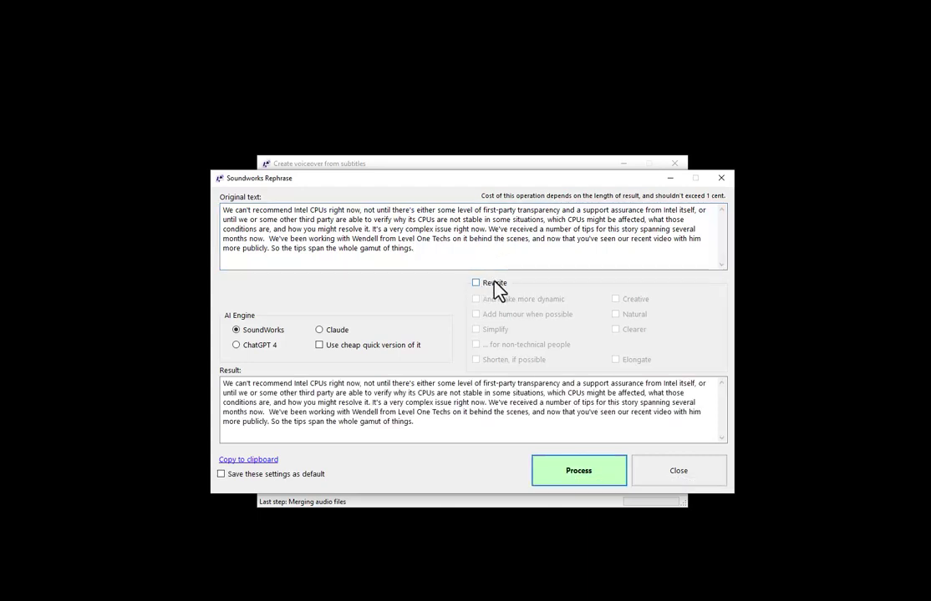
left_click(678, 472)
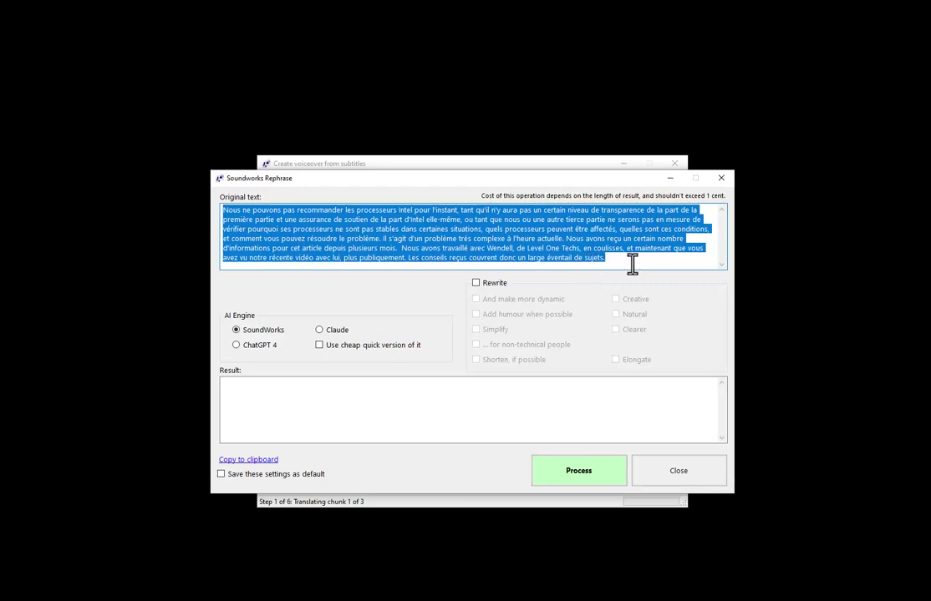
- Accept the first portion's French translation and the second portion's English and French texts without rewriting
left_click(634, 264)
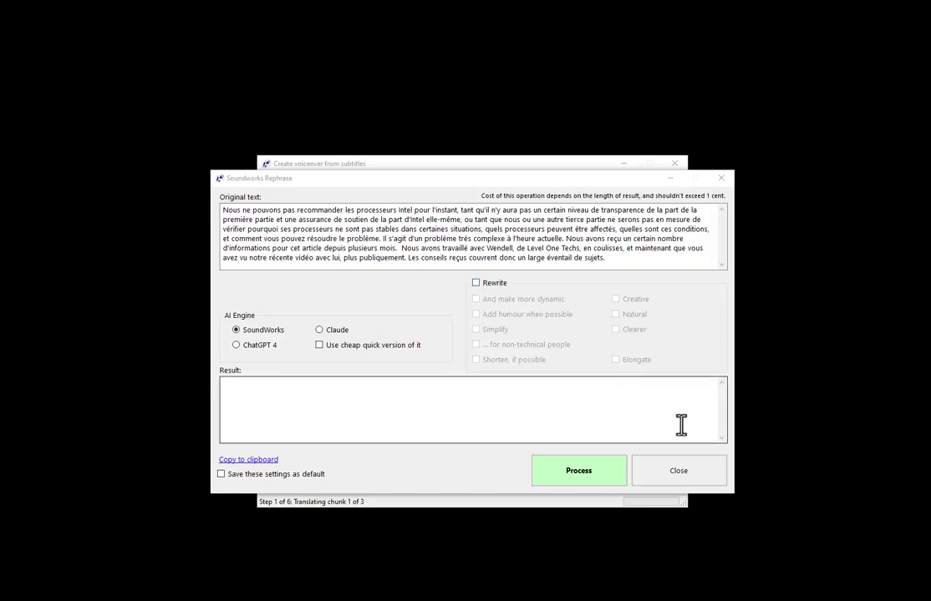
left_click(678, 473)
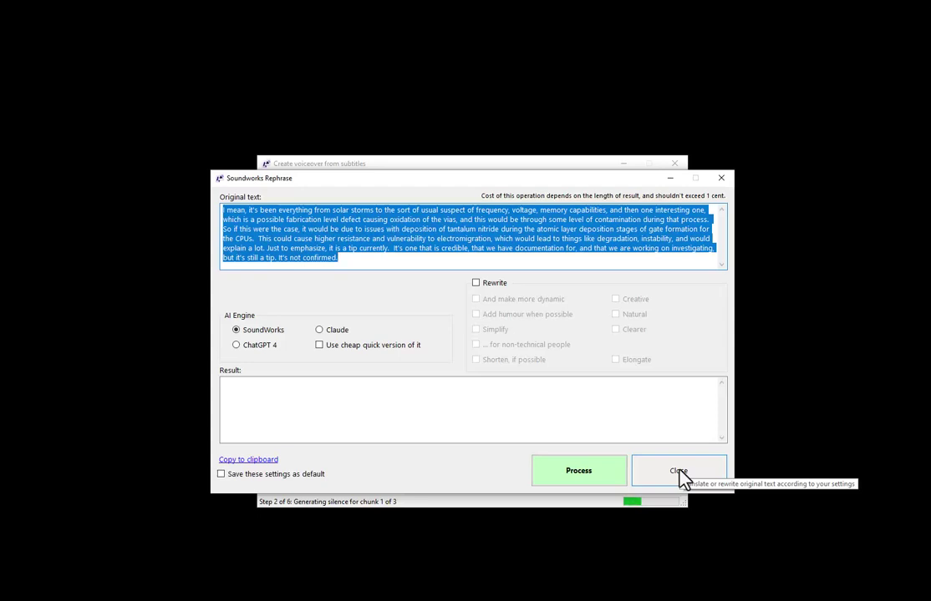
left_click(681, 471)
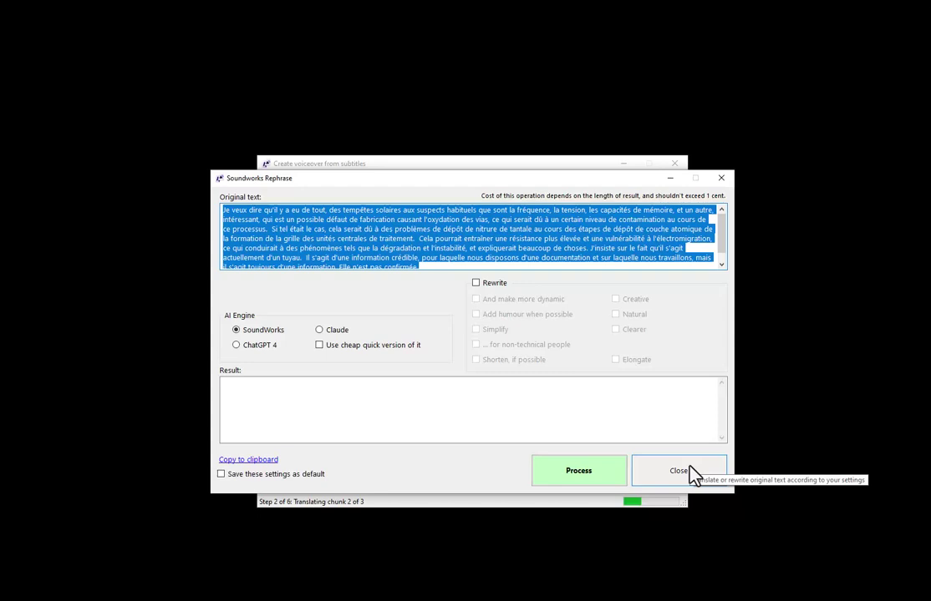
left_click(690, 467)
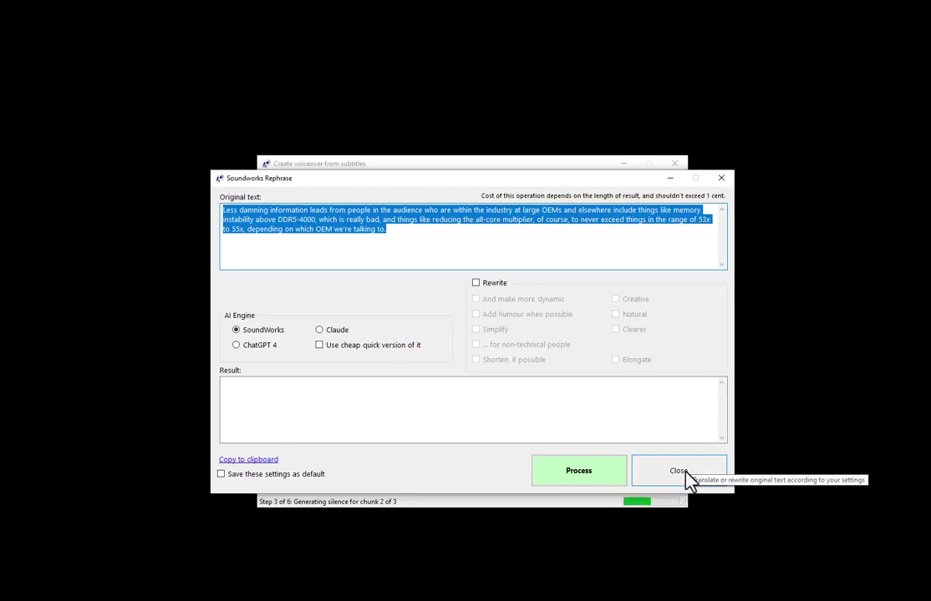
- Accept the third portion's English text, check the DDR5-4000 term in its French translation, and accept that text unchanged
left_click(686, 473)
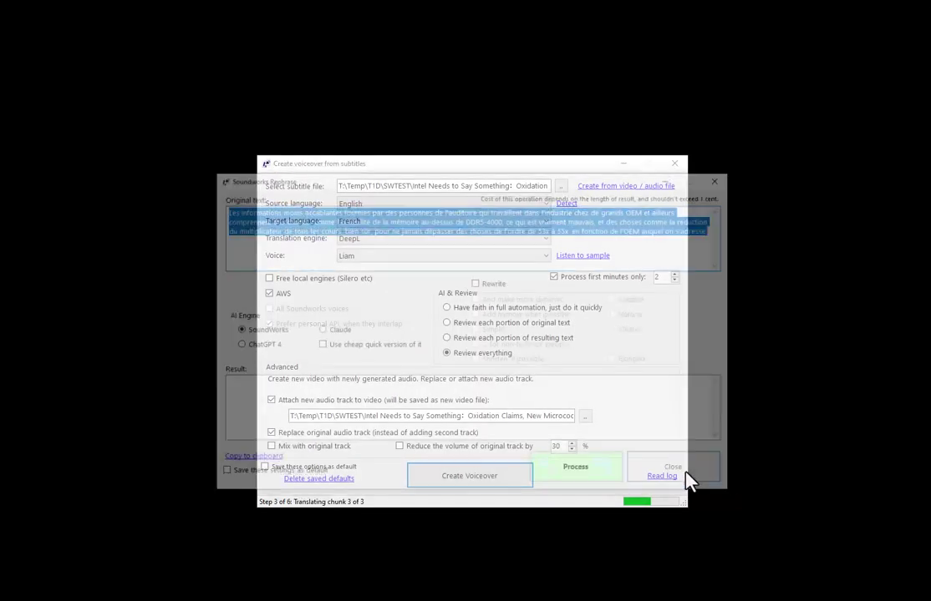
left_click(561, 250)
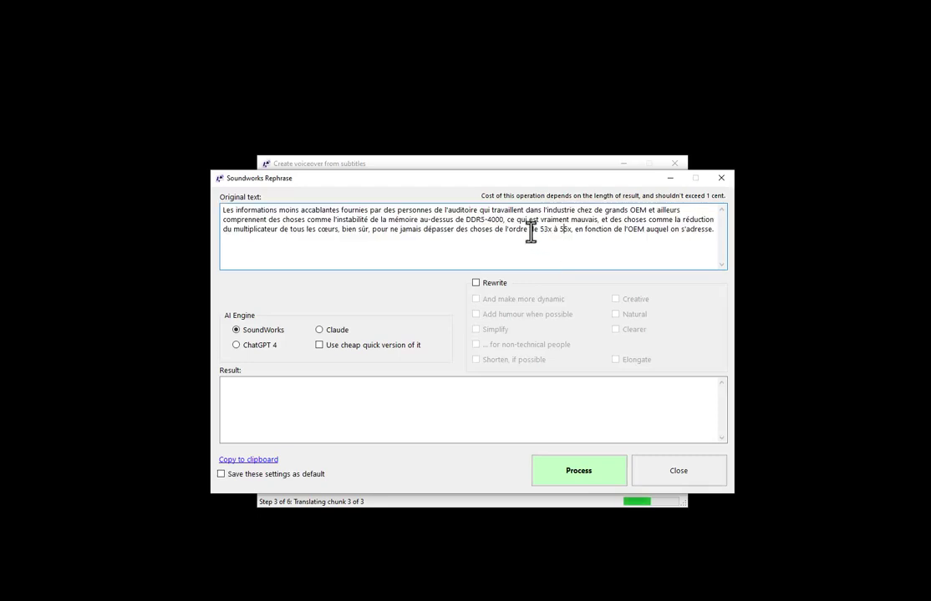
left_click_drag(466, 222, 495, 223)
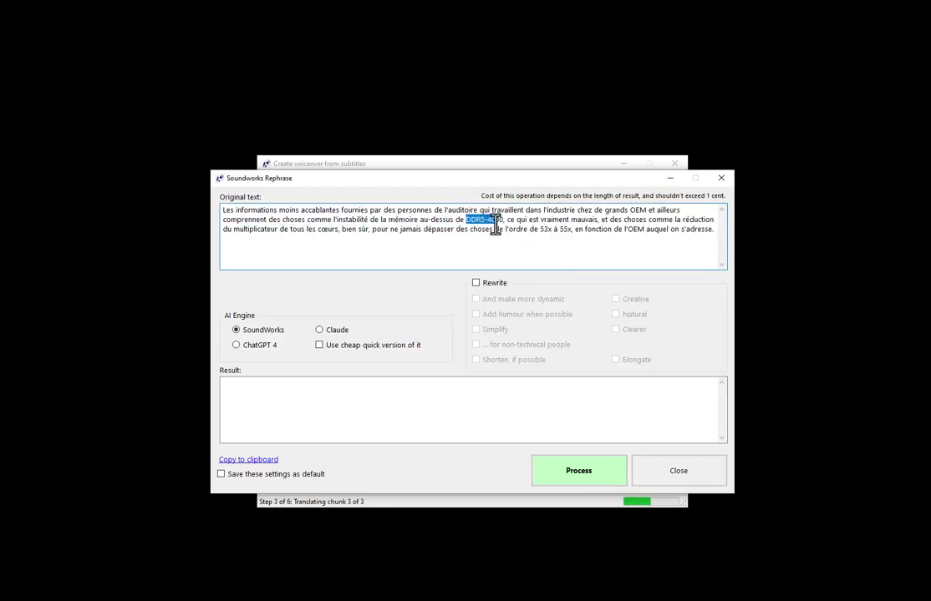
left_click(497, 224)
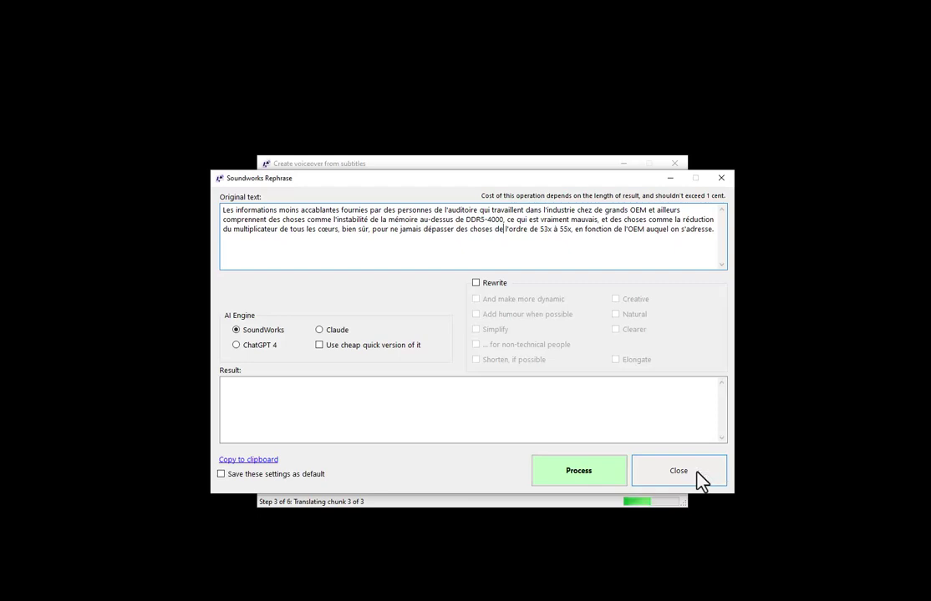
left_click(700, 481)
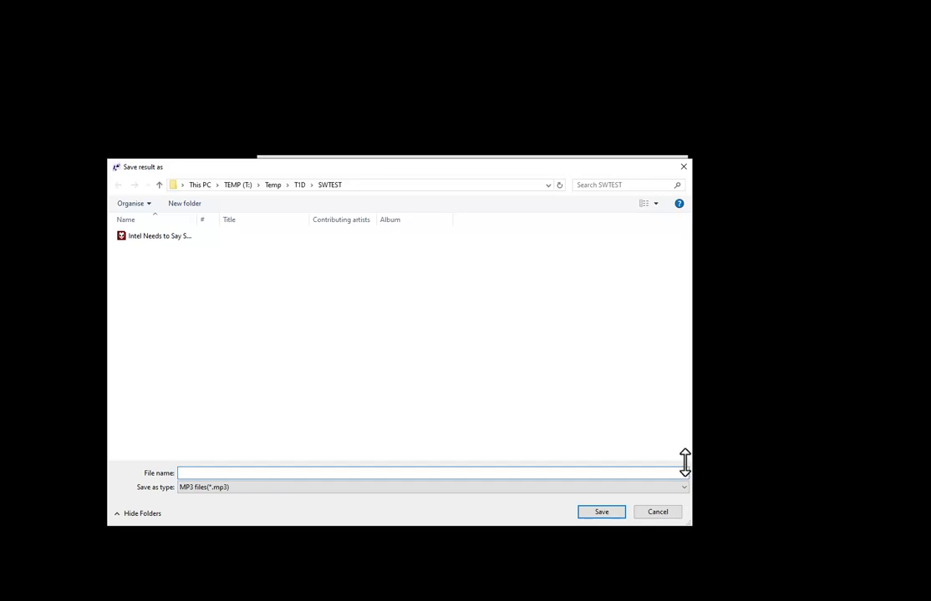
- Save the French voiceover as an MP3 file named intel_fr and dismiss the message
type("intel")
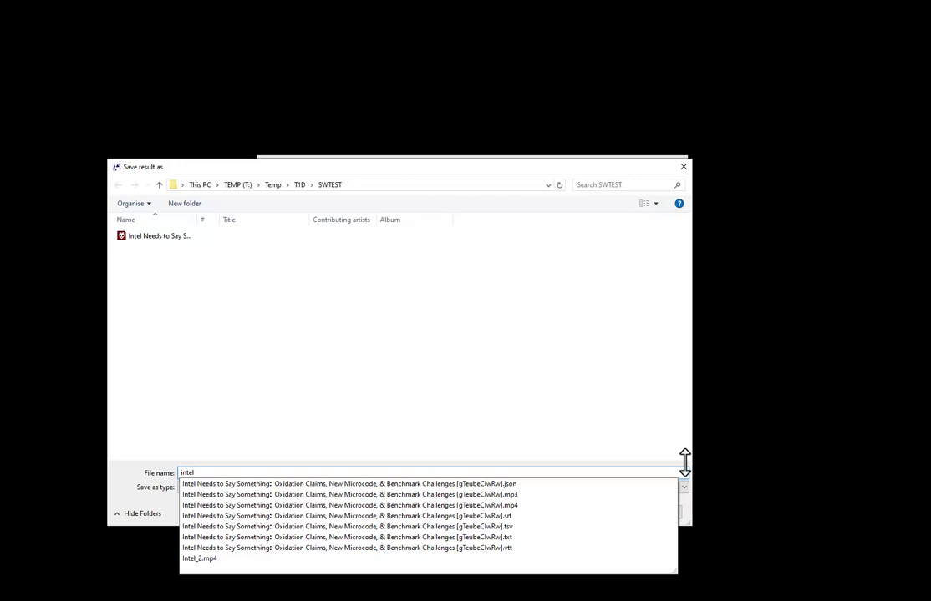
type("_fr")
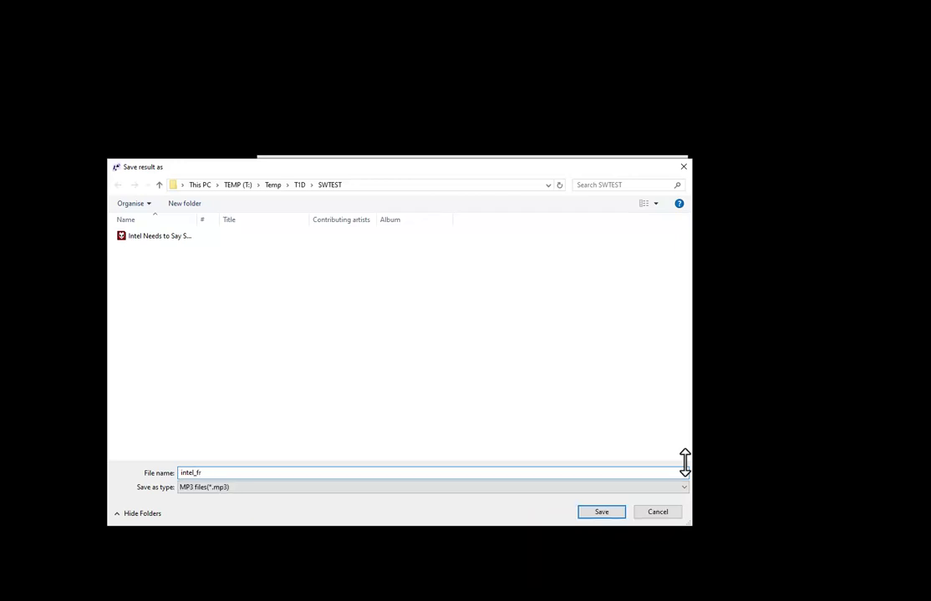
left_click(607, 513)
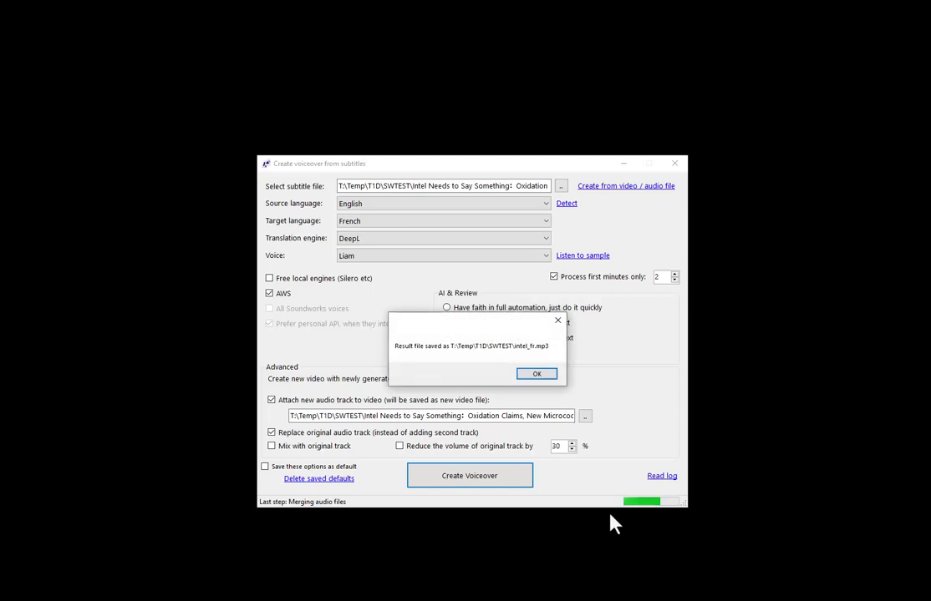
left_click(529, 374)
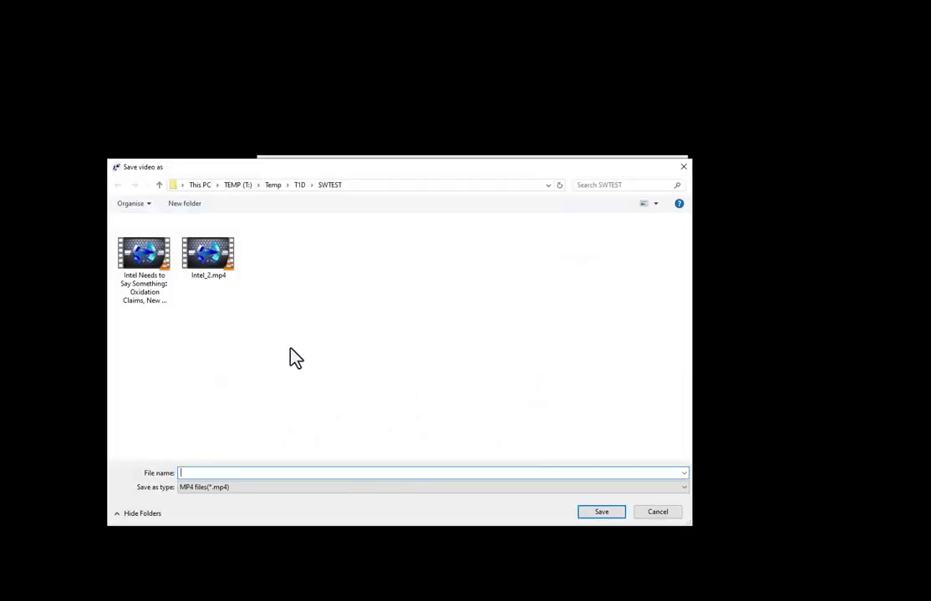
- Save the new video with the French audio track as Intel_2_fr.mp4 in the SWTEST folder and dismiss the message
left_click(208, 269)
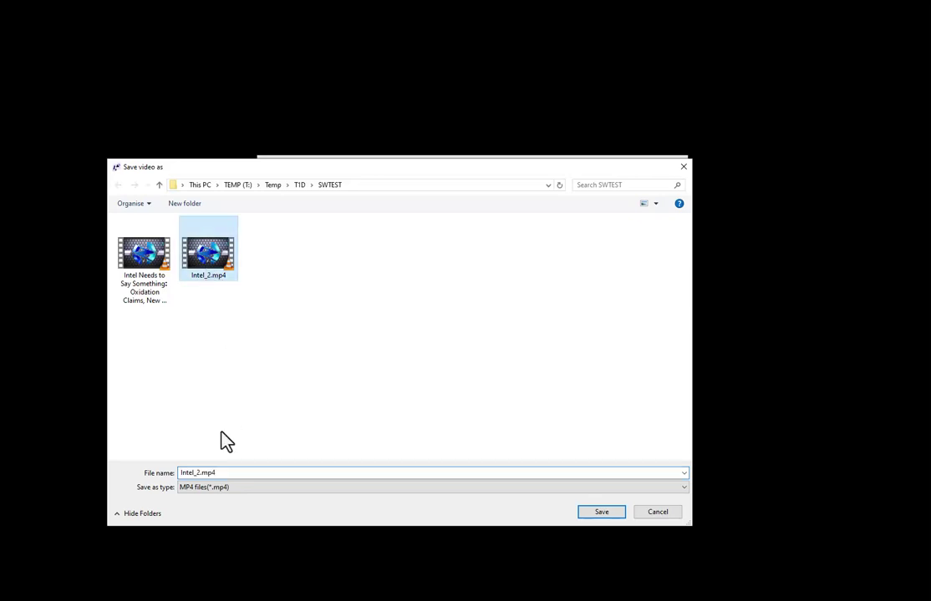
double_click(197, 473)
left_click(185, 472)
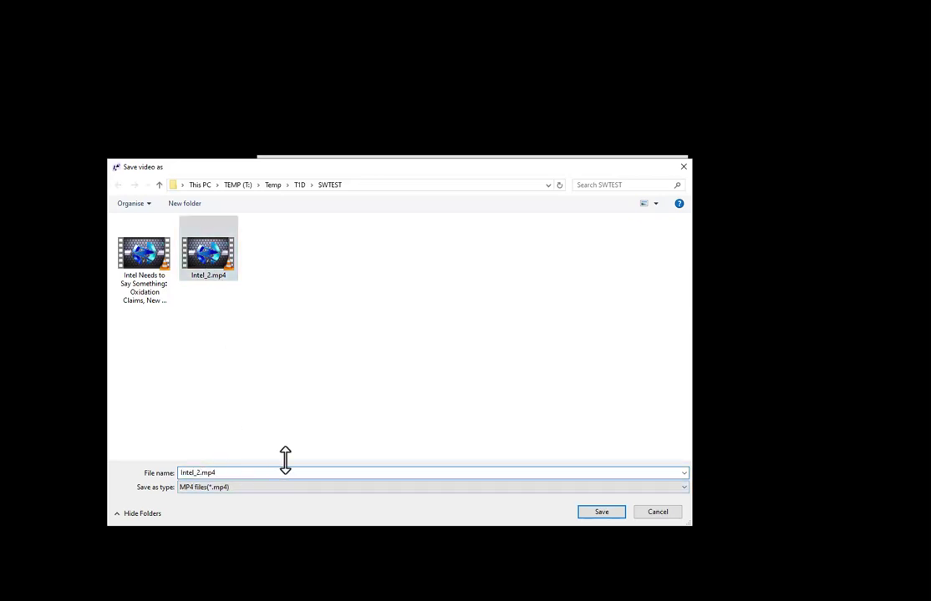
type("_fr")
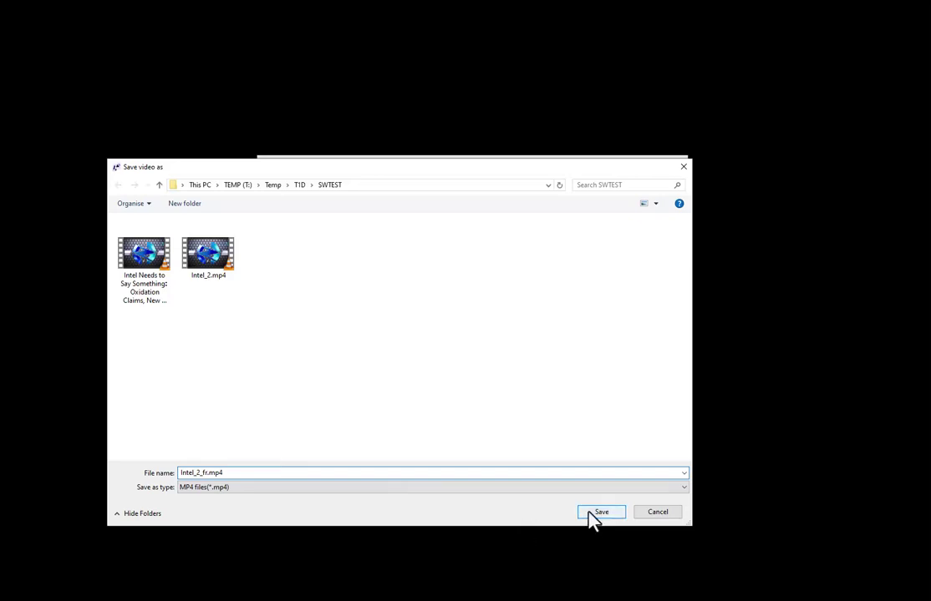
left_click(595, 517)
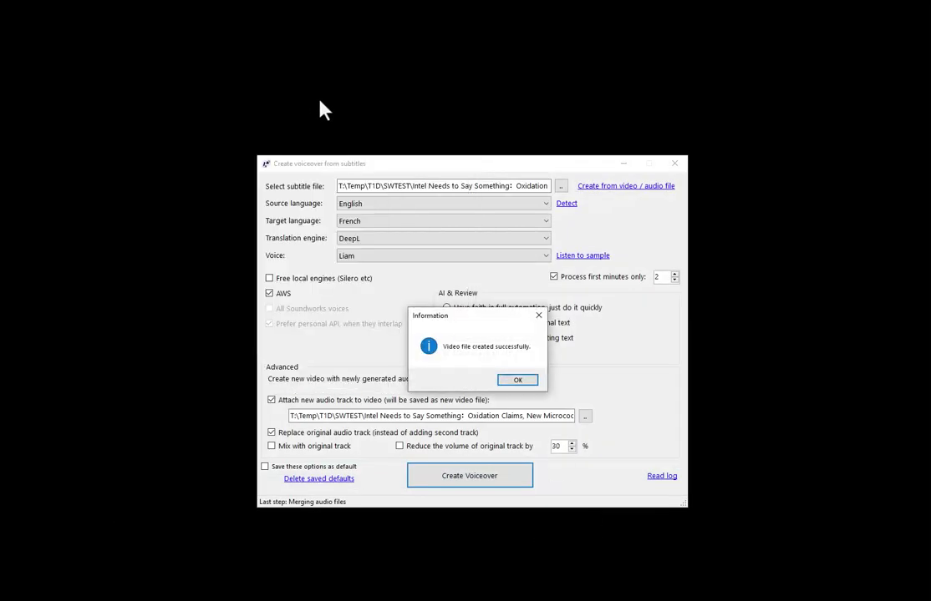
left_click(515, 386)
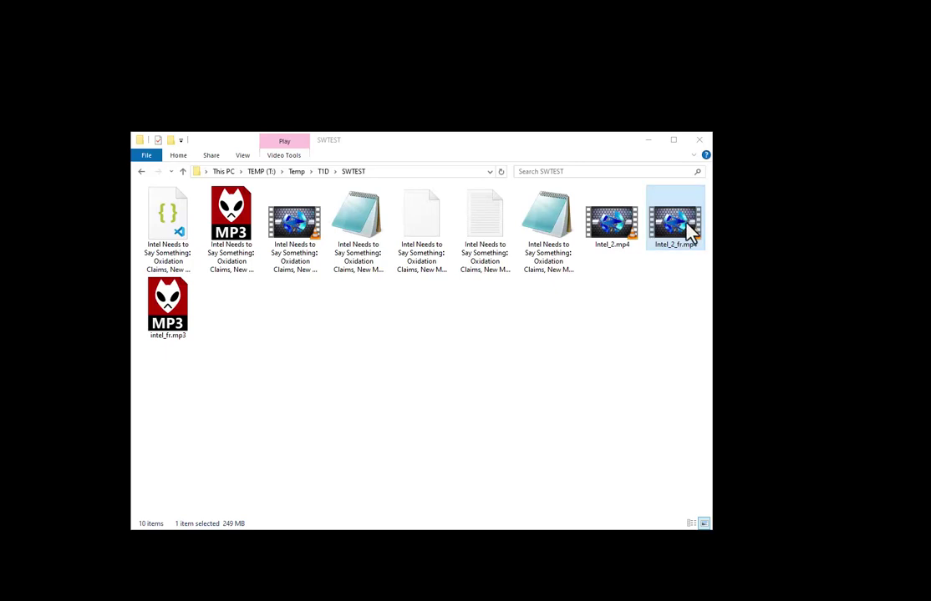
- Play Intel_2_fr.mp4 from the SWTEST folder in VLC to check the opening of the French voiceover, and pause it
double_click(687, 231)
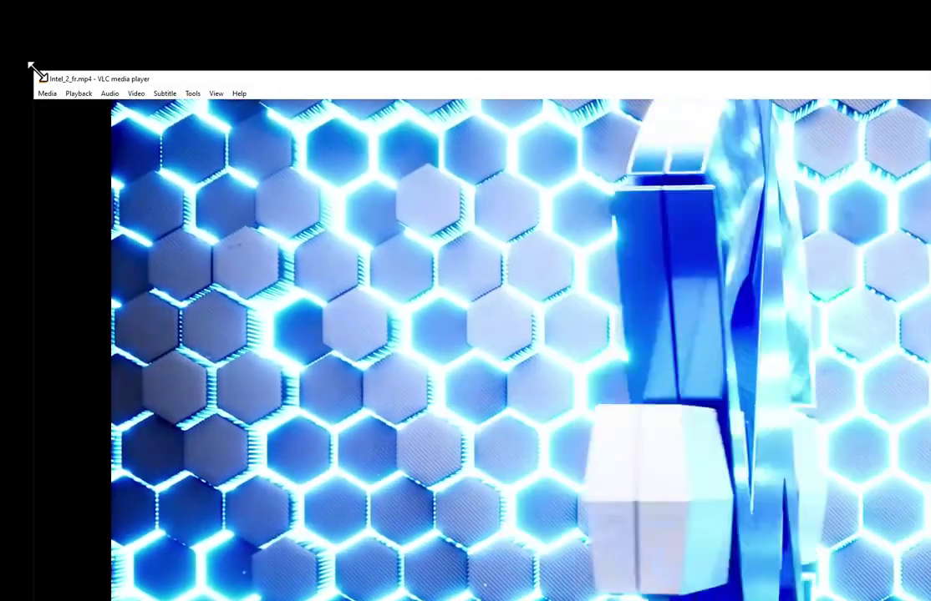
left_click_drag(30, 72, 40, 46)
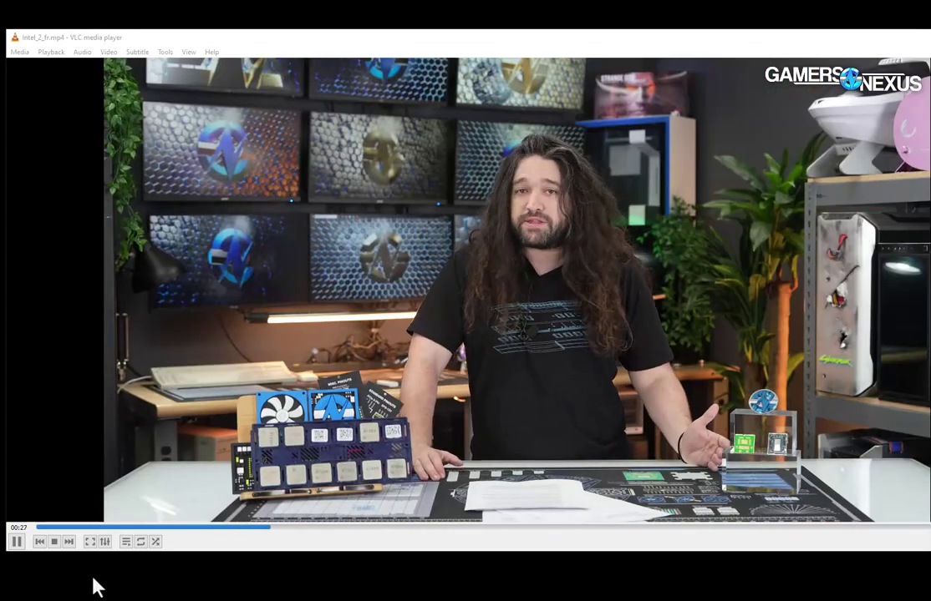
left_click(16, 543)
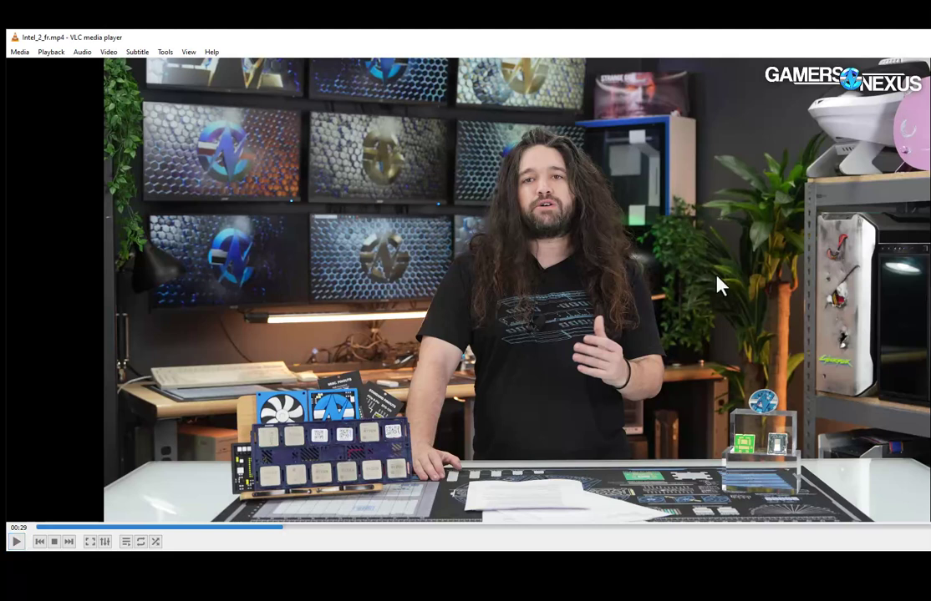
left_click_drag(672, 46, 659, 42)
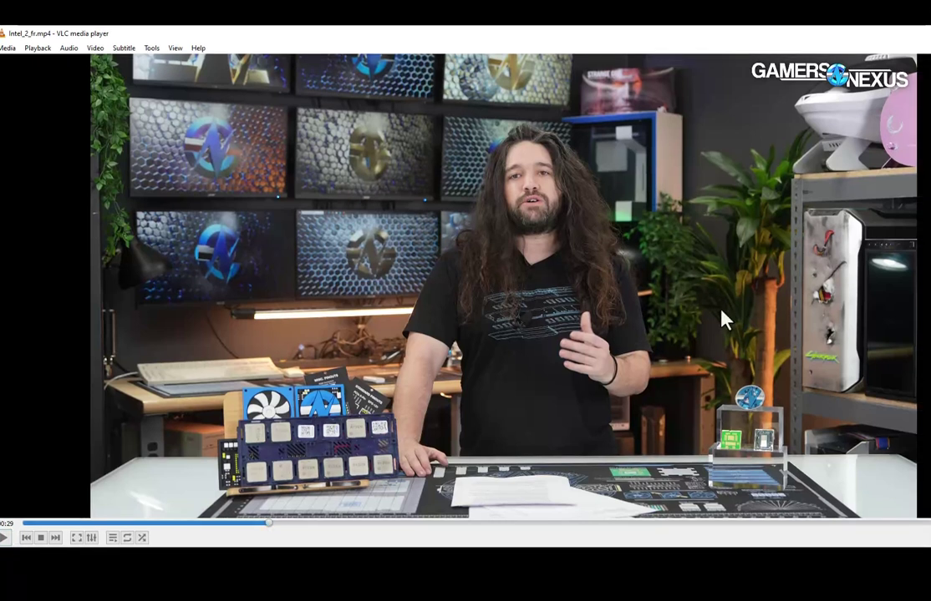
- Check the French voiceover from 01:28 onward, close the video, and return to the voiceover creation window
left_click(772, 523)
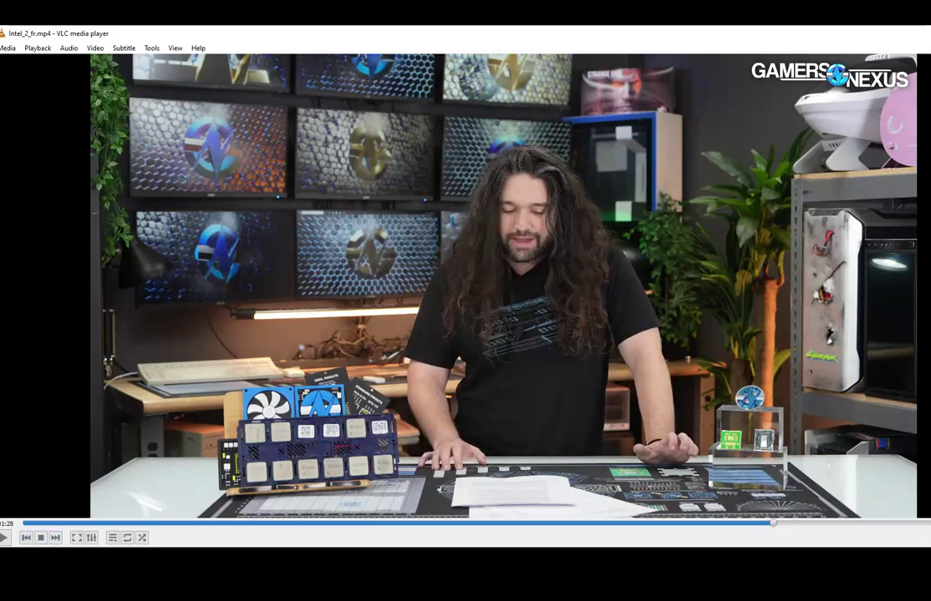
left_click(5, 538)
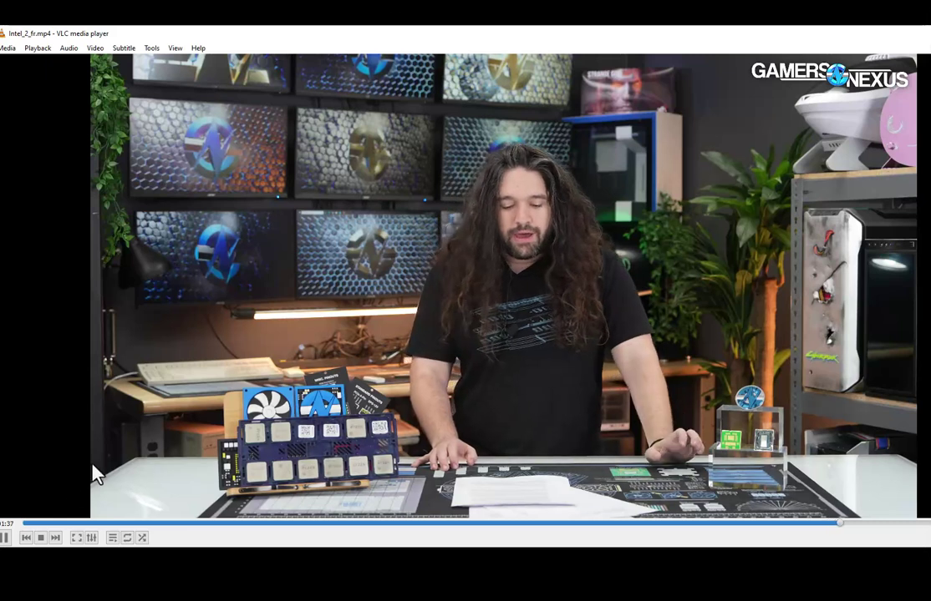
left_click(4, 538)
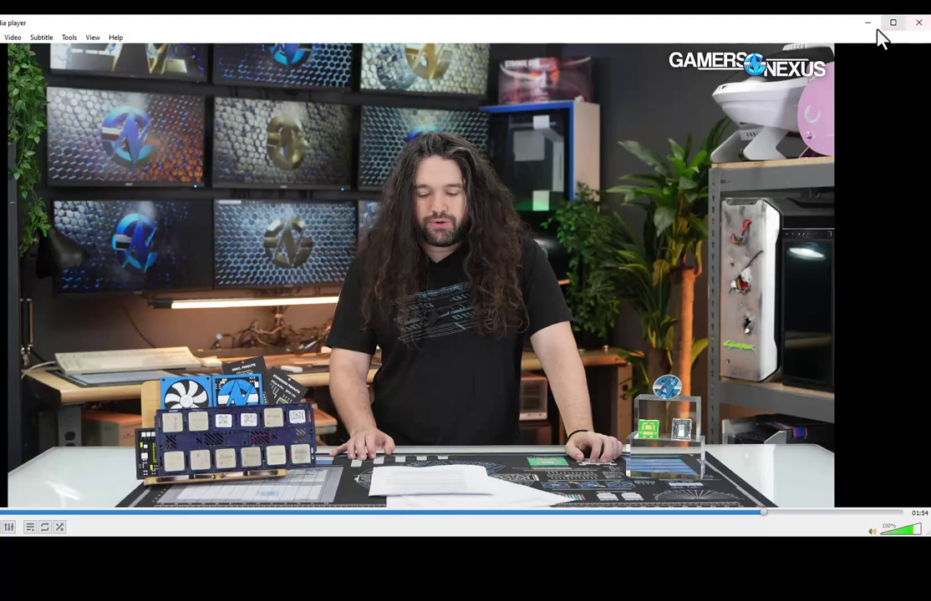
left_click(924, 24)
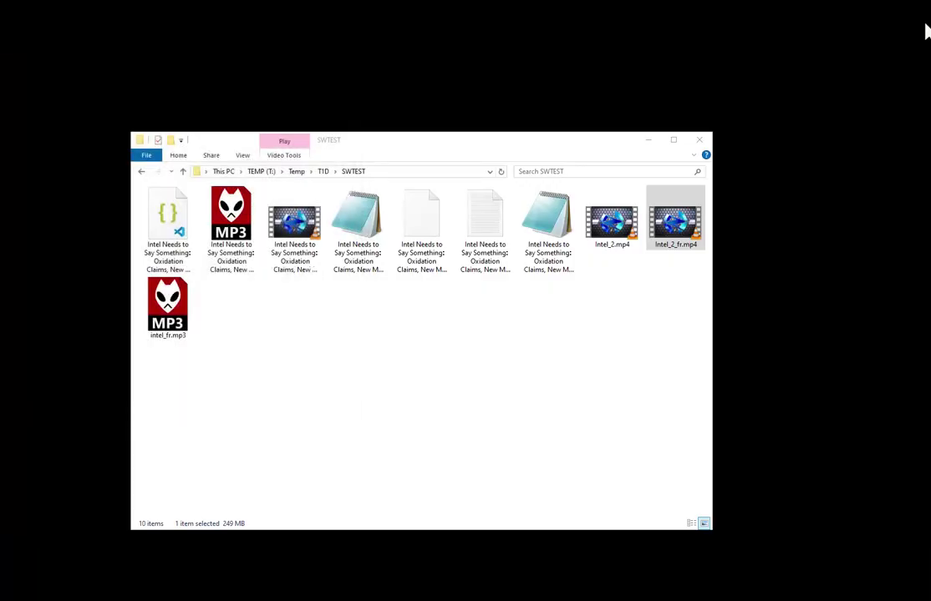
key("alt+Tab")
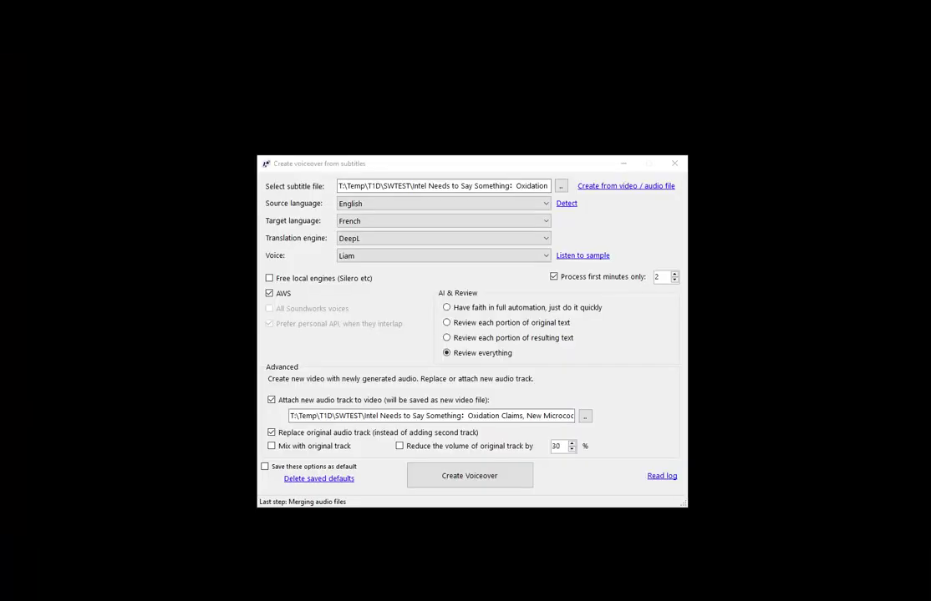